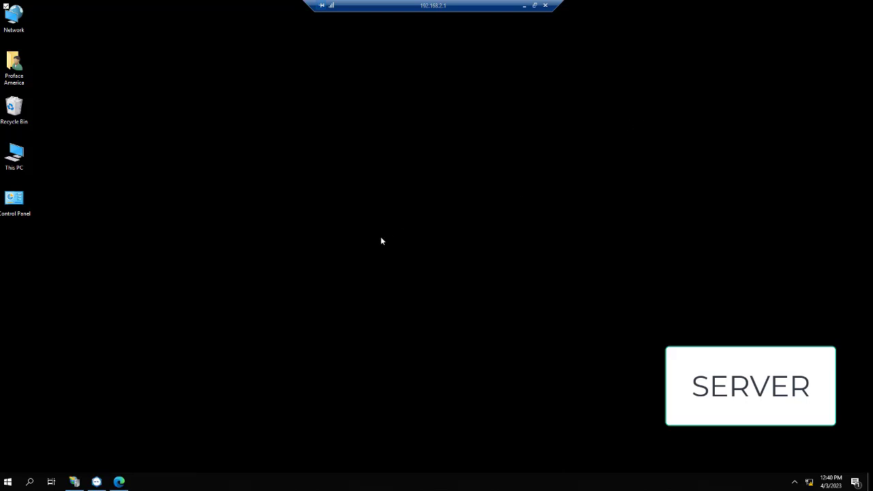
Switch to BLUE Open Studio and review the tags, stations and I/O addresses in the MOTCP main driver sheet, then close it
{"action": "left_click", "coordinate": [96, 482]}
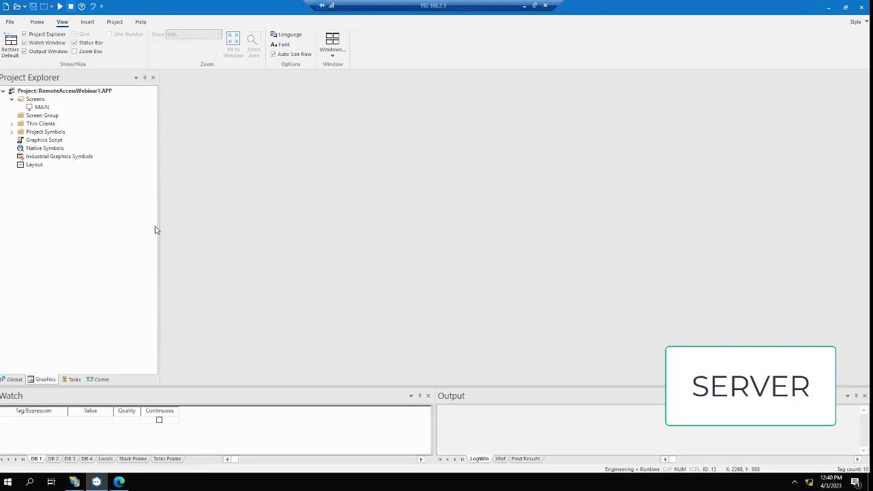
{"action": "left_click", "coordinate": [99, 380]}
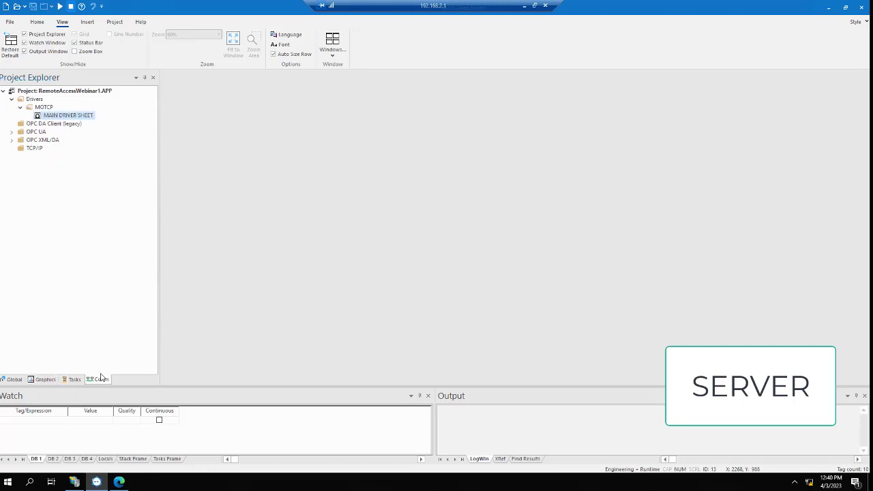
{"action": "double_click", "coordinate": [56, 116]}
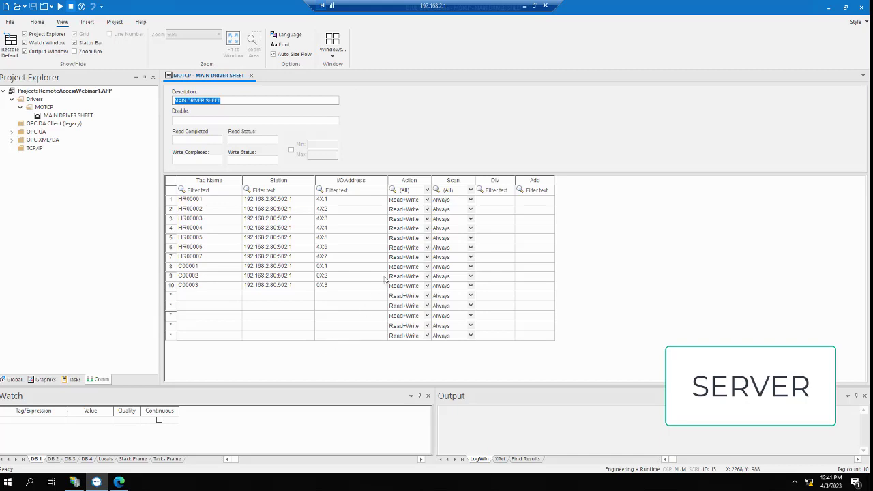
{"action": "left_click", "coordinate": [251, 76]}
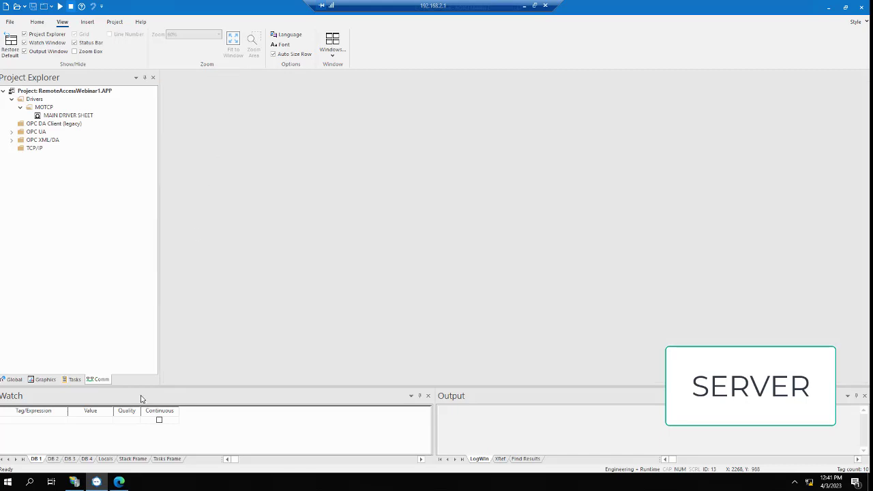
Review the MAIN_ALARMS alarm group's tags, limits and messages, then close the alarm sheet
{"action": "left_click", "coordinate": [73, 379]}
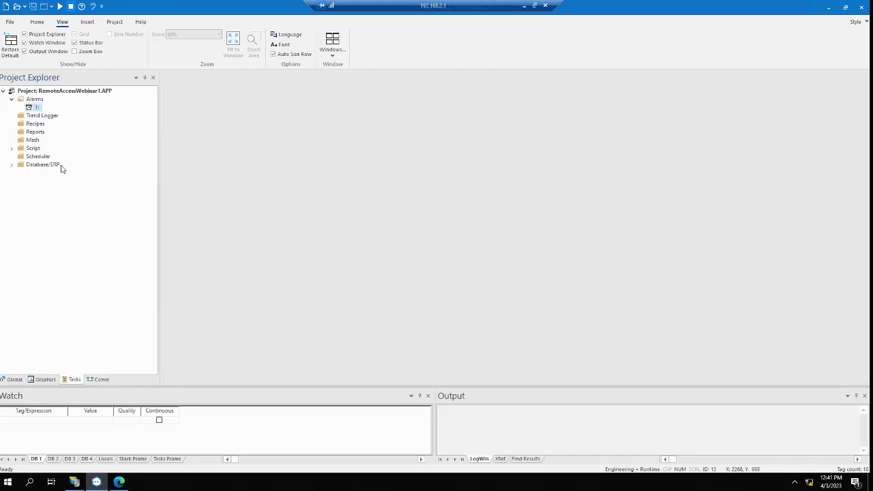
{"action": "double_click", "coordinate": [37, 109]}
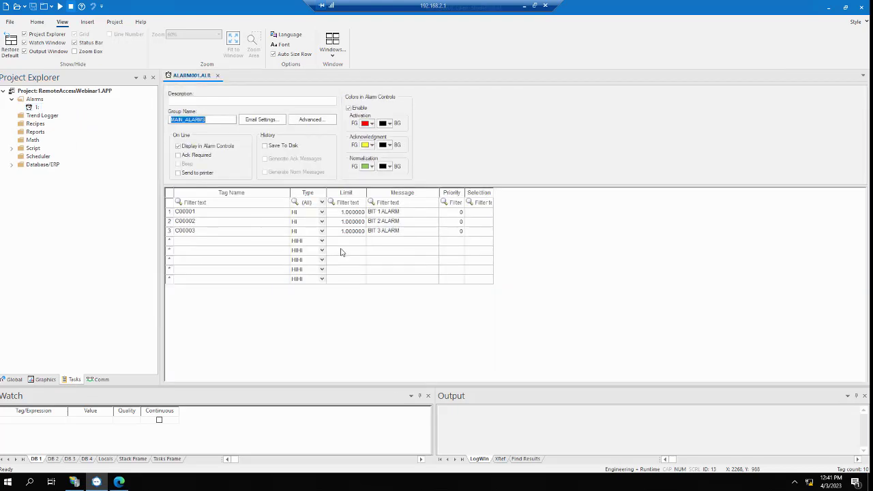
{"action": "left_click", "coordinate": [218, 75]}
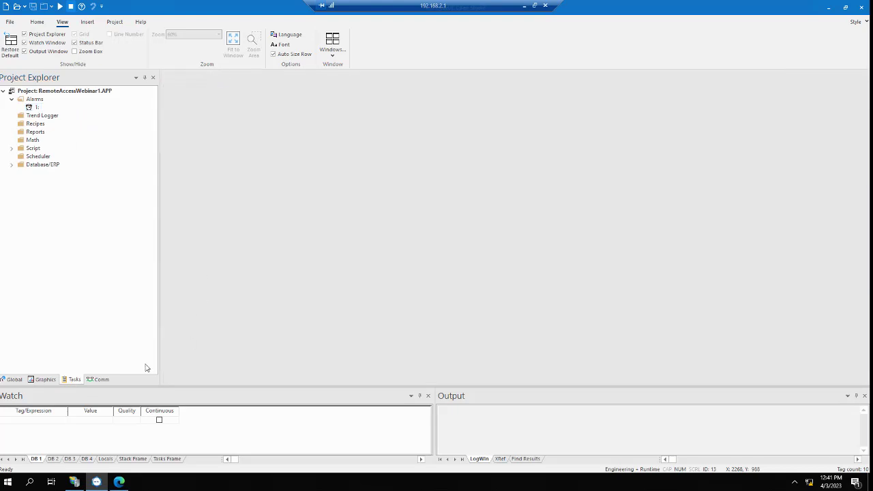
View the whole MAIN screen fitted to the window, then close it
{"action": "left_click", "coordinate": [45, 379]}
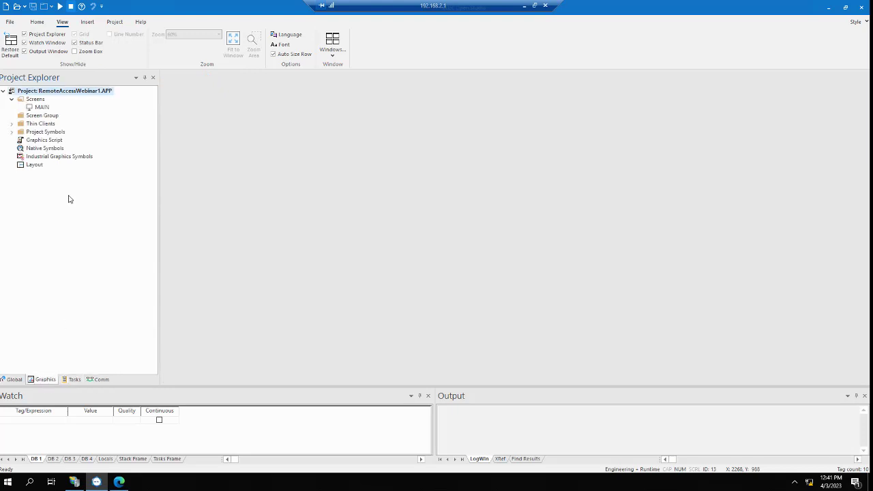
{"action": "double_click", "coordinate": [41, 108]}
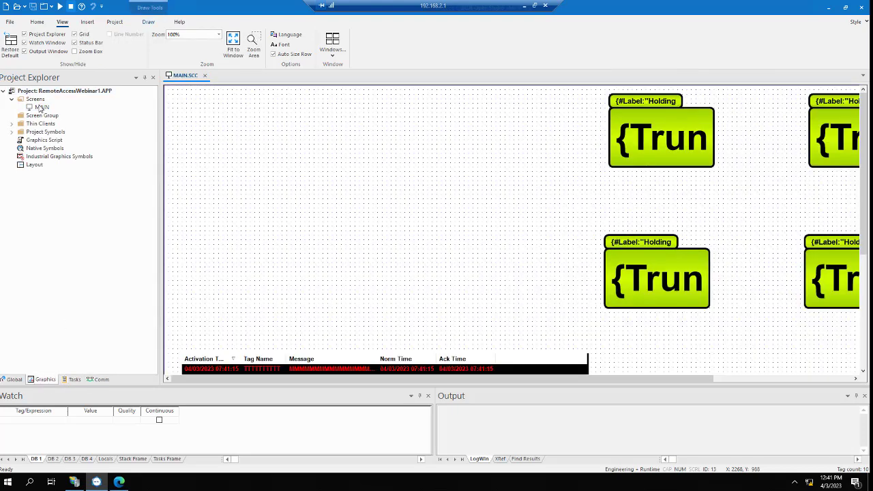
{"action": "left_click", "coordinate": [234, 39]}
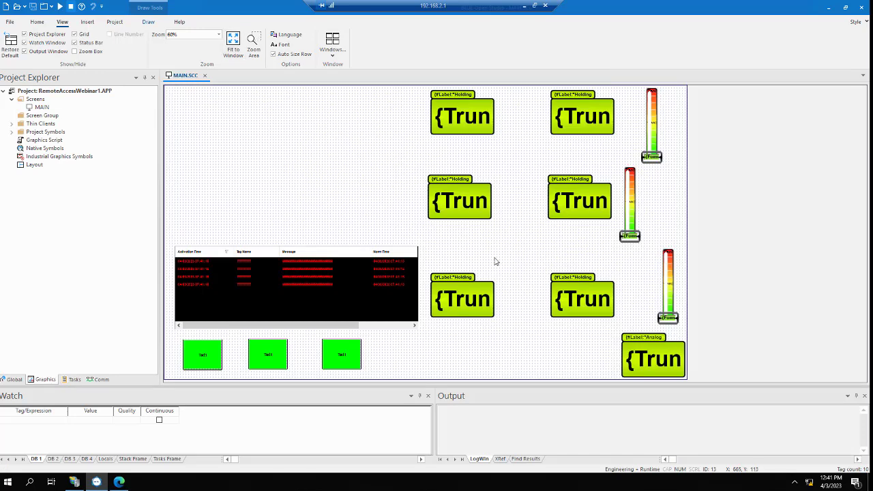
{"action": "left_click", "coordinate": [204, 76]}
Review the project's Viewer settings and the data server ports in its Communication settings
{"action": "left_click", "coordinate": [114, 22]}
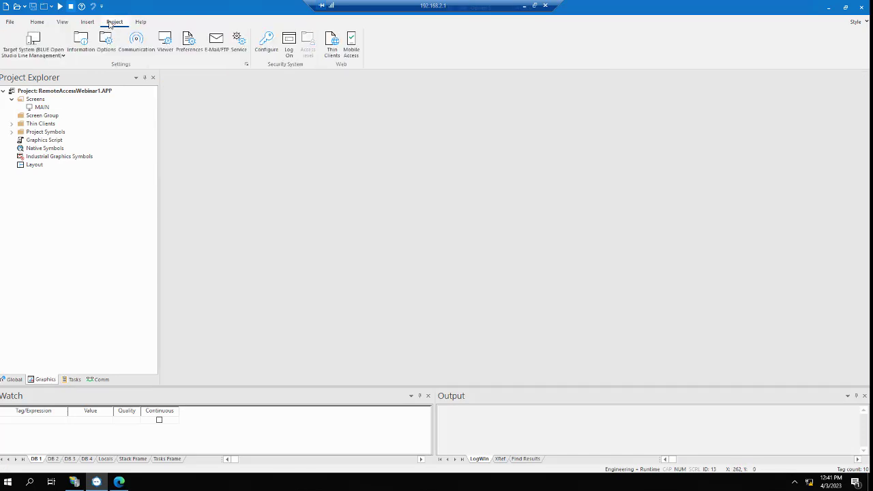
{"action": "left_click", "coordinate": [167, 43]}
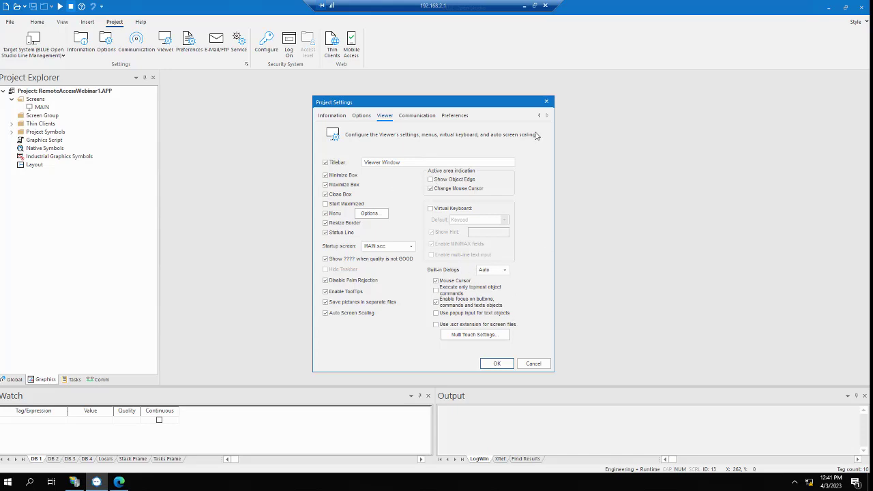
{"action": "left_click", "coordinate": [498, 364]}
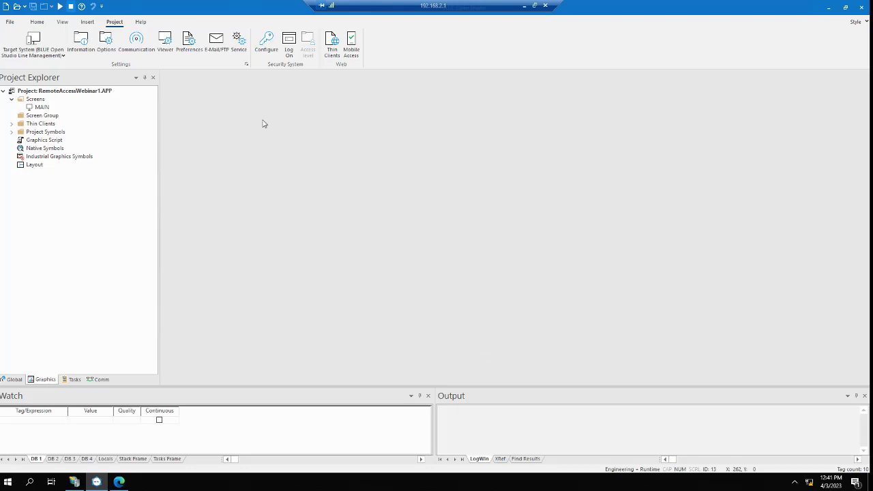
{"action": "left_click", "coordinate": [137, 45]}
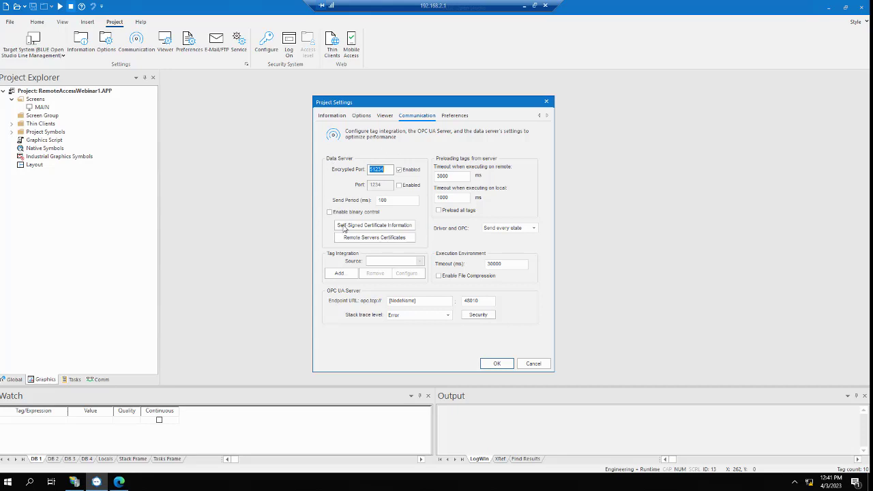
{"action": "left_click", "coordinate": [498, 365]}
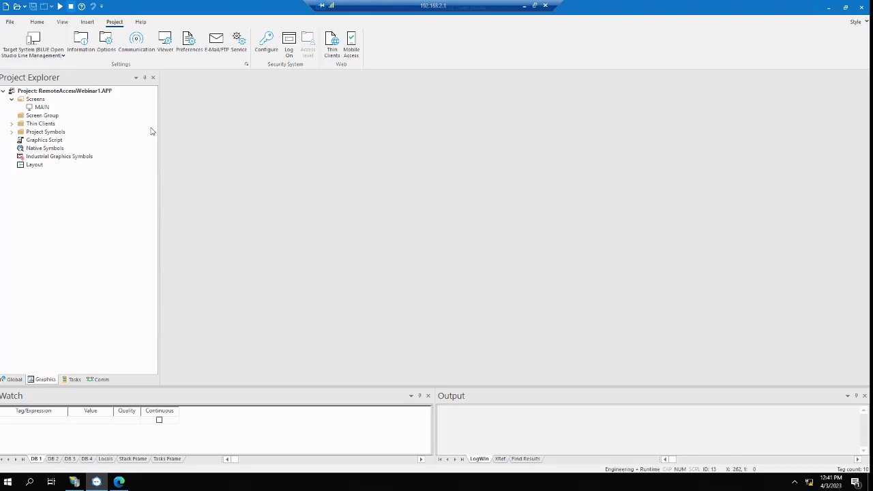
Open the project's folder in File Explorer and go up to its parent folder Server3
{"action": "left_click", "coordinate": [84, 92]}
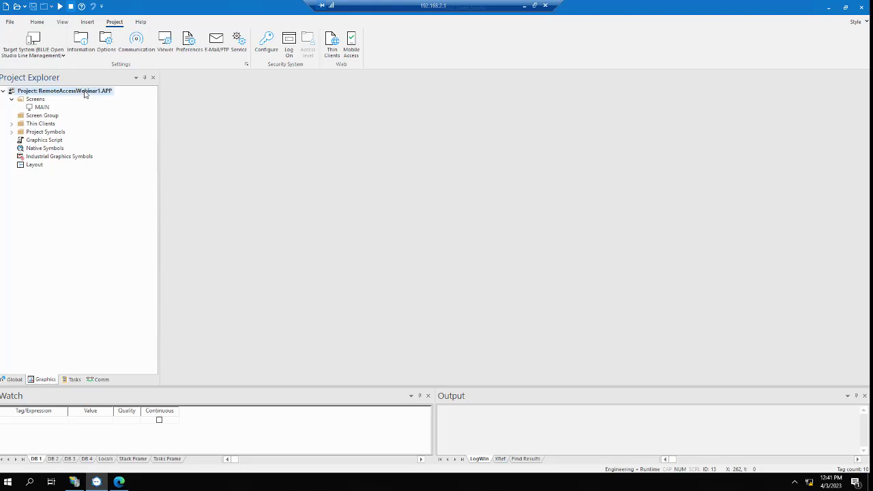
{"action": "right_click", "coordinate": [82, 94]}
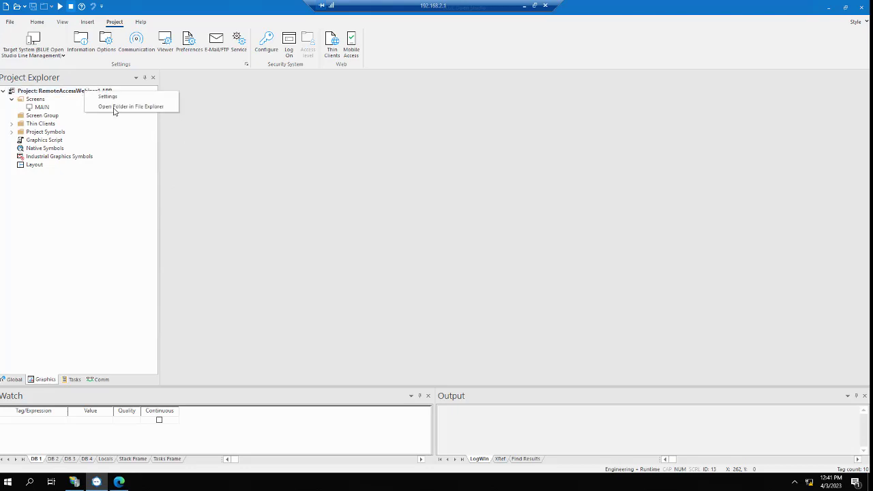
{"action": "left_click", "coordinate": [115, 107]}
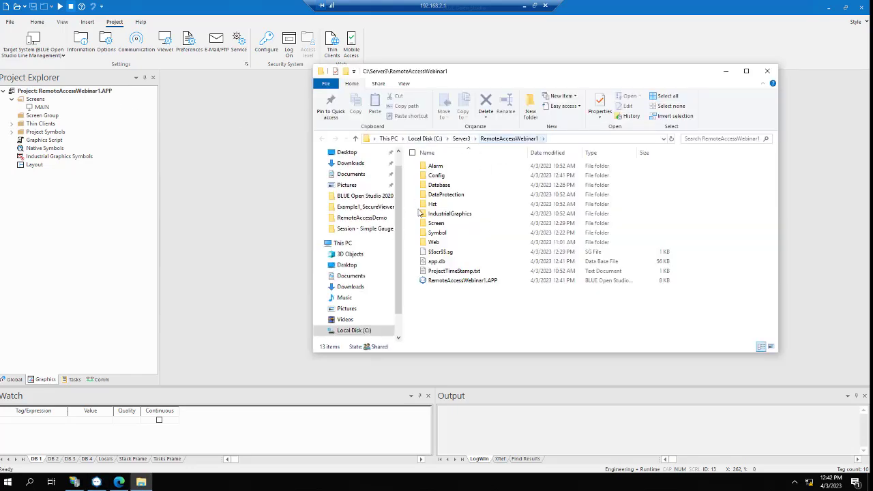
{"action": "left_click", "coordinate": [462, 138]}
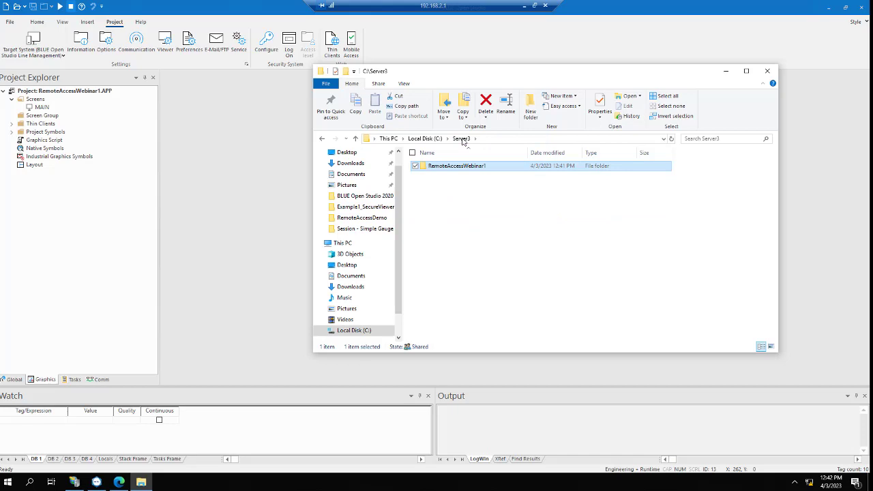
{"action": "left_click", "coordinate": [462, 140]}
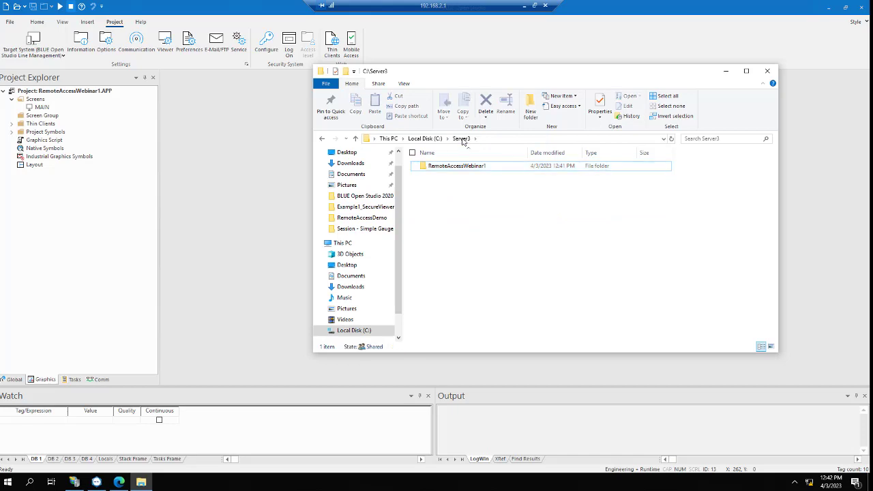
Check the network sharing properties of the RemoteAccessWebinar1 folder, then close File Explorer
{"action": "right_click", "coordinate": [457, 168]}
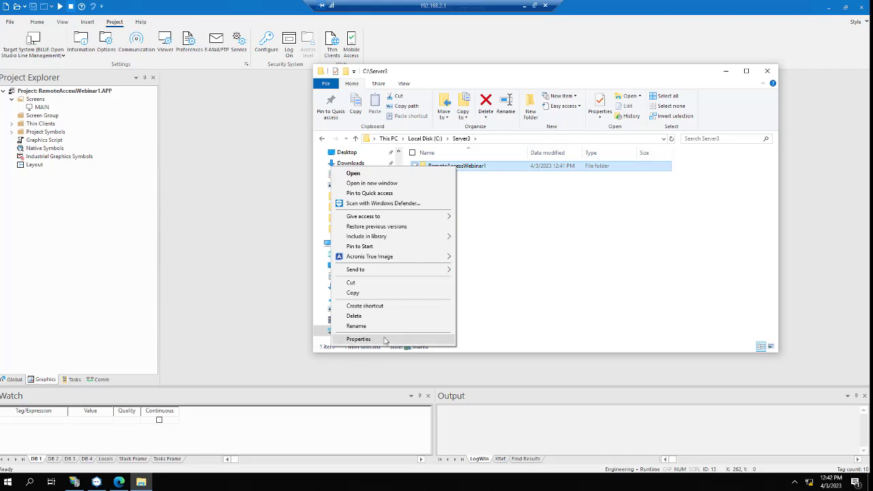
{"action": "left_click", "coordinate": [387, 339]}
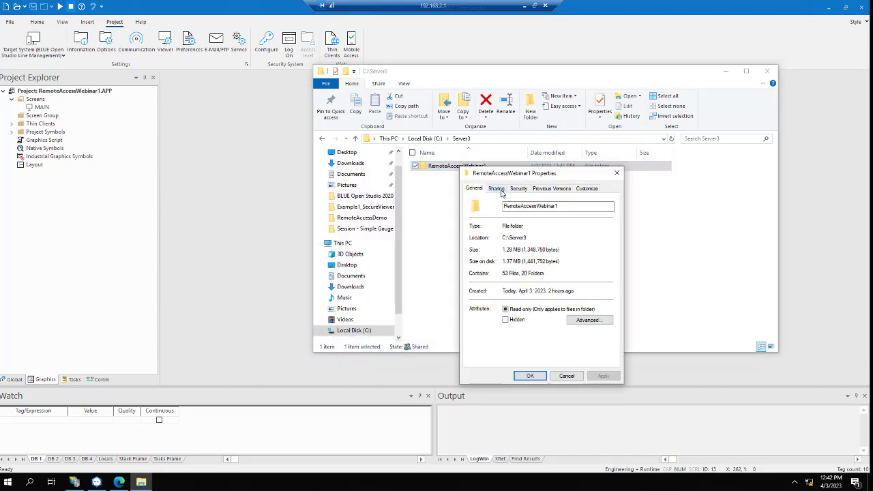
{"action": "left_click", "coordinate": [499, 191]}
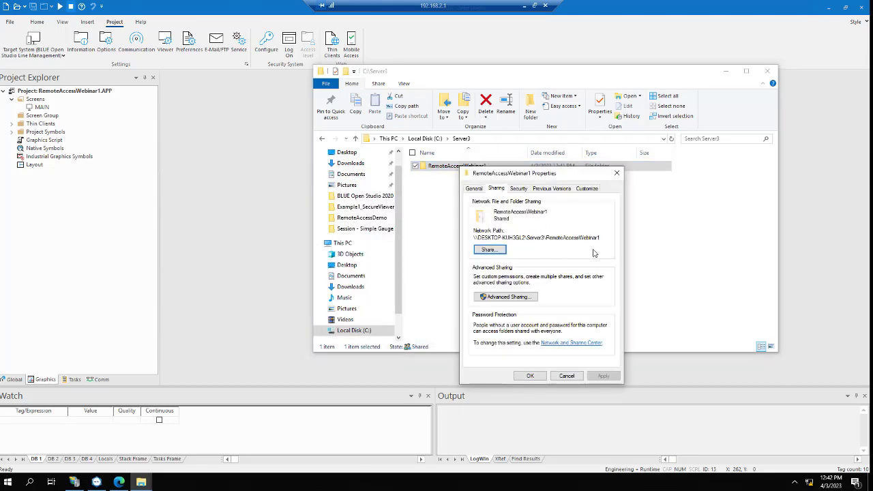
{"action": "left_click", "coordinate": [530, 377]}
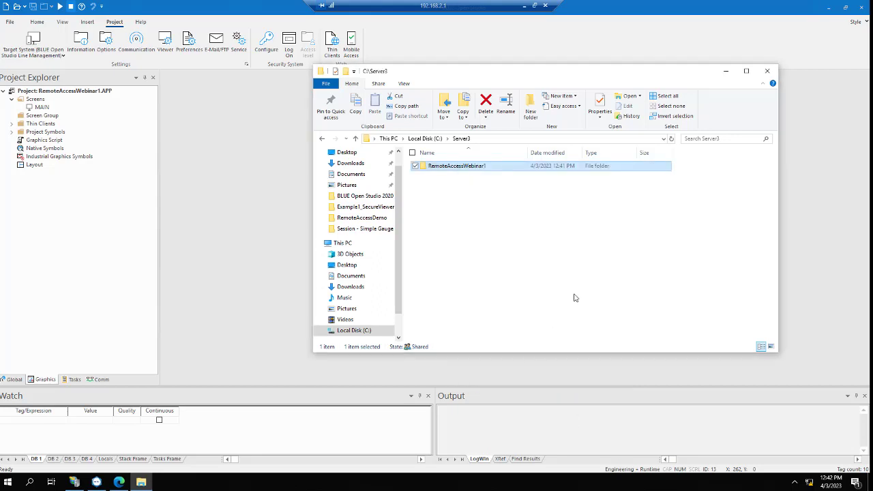
{"action": "left_click", "coordinate": [768, 73]}
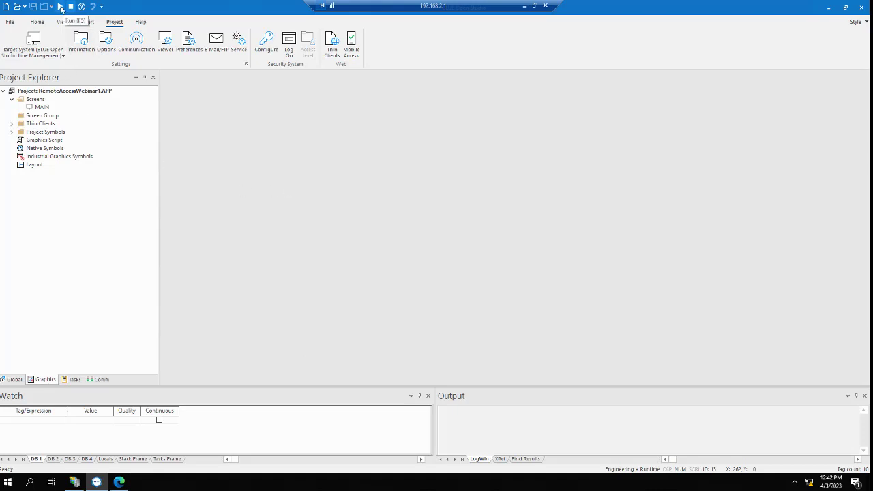
Run the project on the server and switch on the first and third bit buttons to trigger their alarms
{"action": "left_click", "coordinate": [61, 8]}
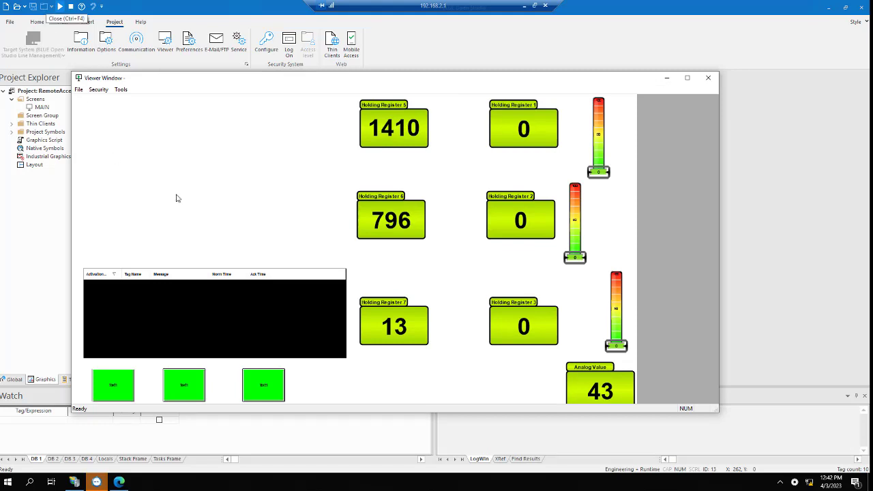
{"action": "left_click_drag", "start_coordinate": [289, 78], "coordinate": [279, 37]}
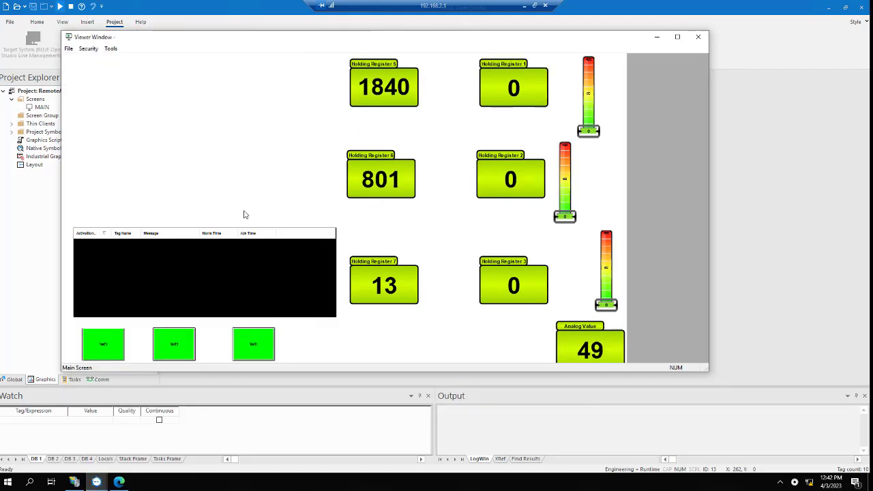
{"action": "left_click", "coordinate": [121, 356]}
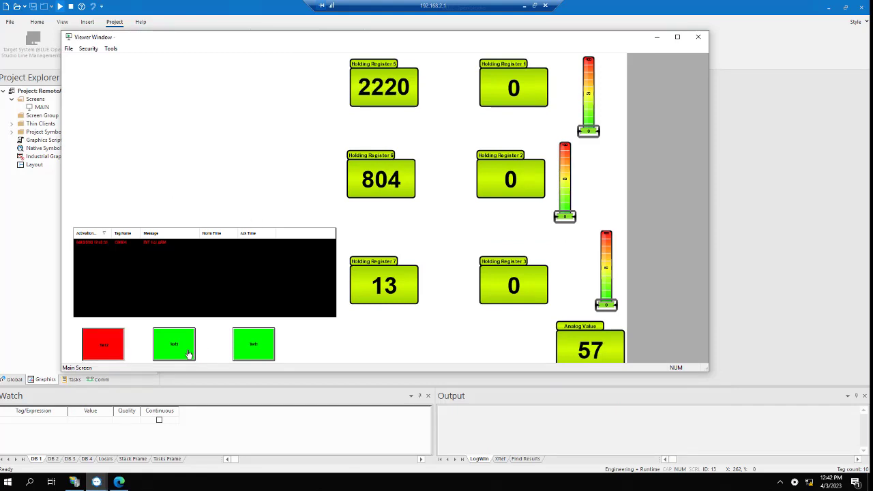
{"action": "left_click", "coordinate": [249, 352]}
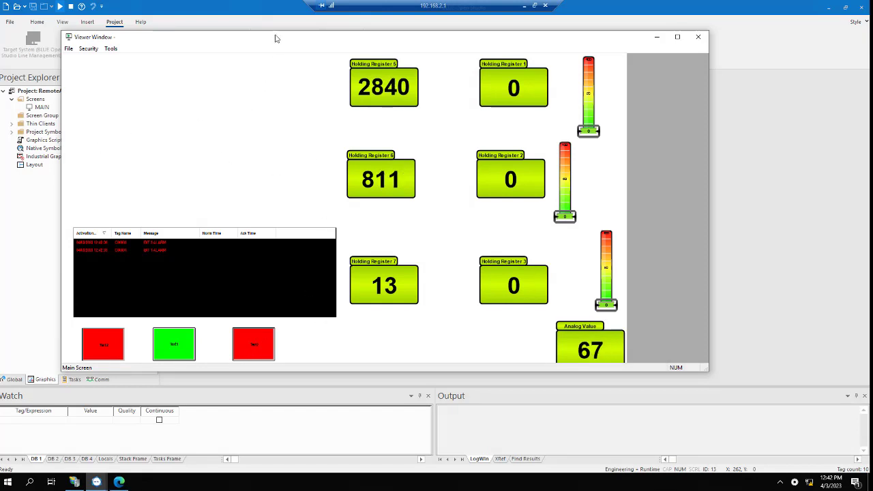
{"action": "left_click_drag", "start_coordinate": [280, 41], "coordinate": [285, 44]}
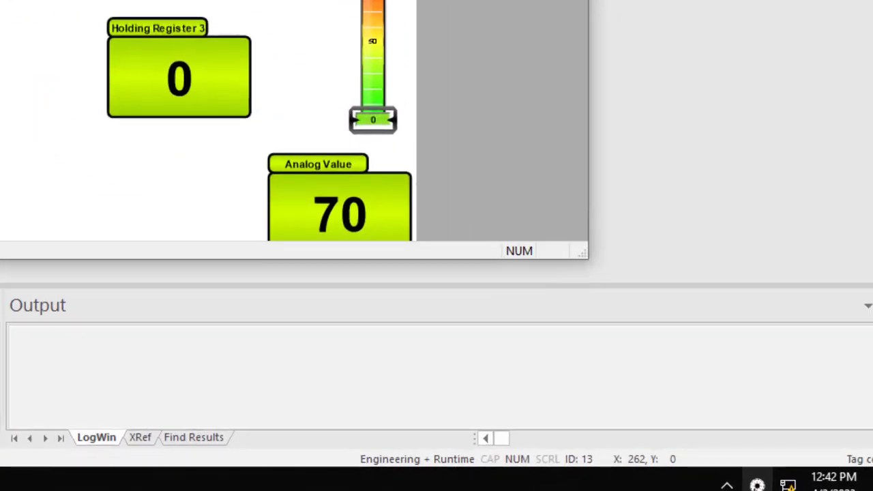
Examine the runtime's Current Sessions list, widening the Client column to read the full computer name and checking thin client usage
{"action": "right_click", "coordinate": [757, 485]}
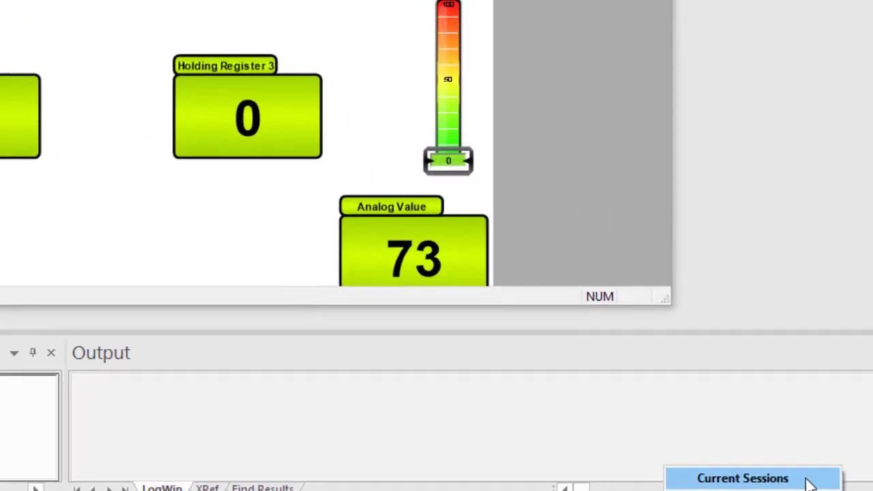
{"action": "left_click", "coordinate": [718, 427]}
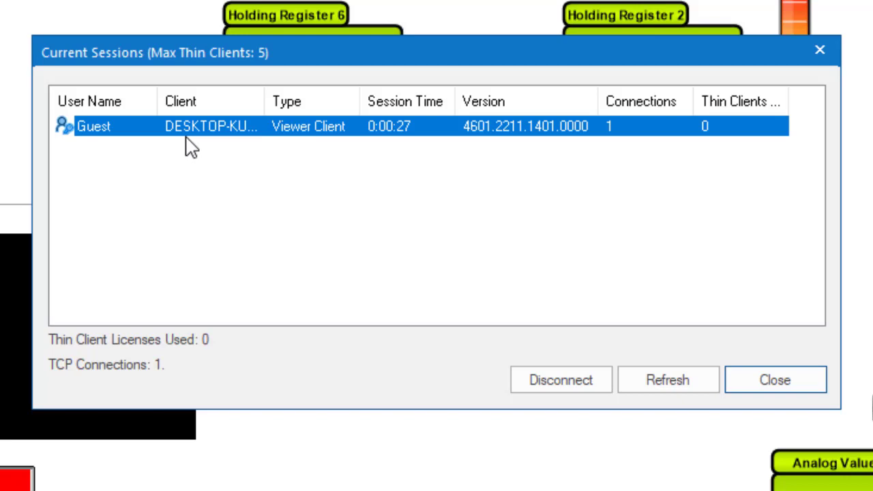
{"action": "left_click_drag", "start_coordinate": [263, 103], "coordinate": [325, 116]}
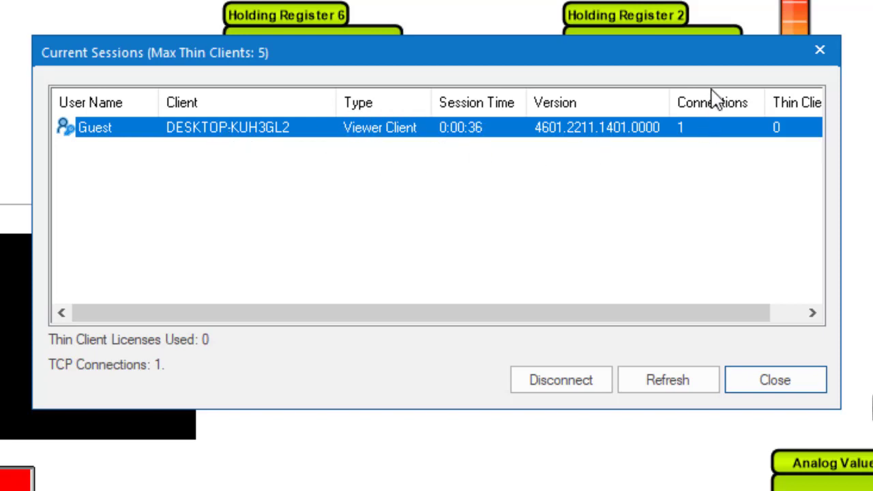
{"action": "left_click_drag", "start_coordinate": [637, 314], "coordinate": [798, 282]}
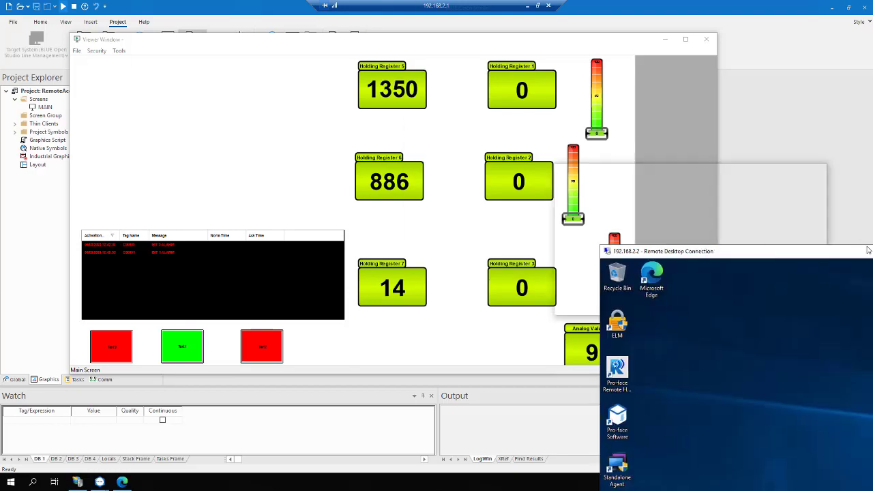
Move the client's 192.168.2.2 Remote Desktop window fully into view over the server's running viewer
{"action": "left_click_drag", "start_coordinate": [870, 248], "coordinate": [437, 28]}
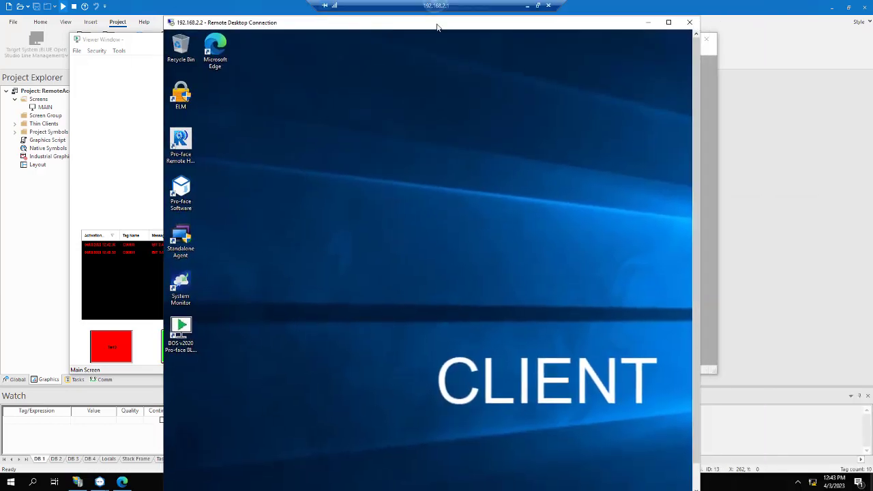
Expand the client's remote session to full screen and open the Secure Viewer configuration, allowing it to make changes to the device
{"action": "left_click", "coordinate": [667, 23]}
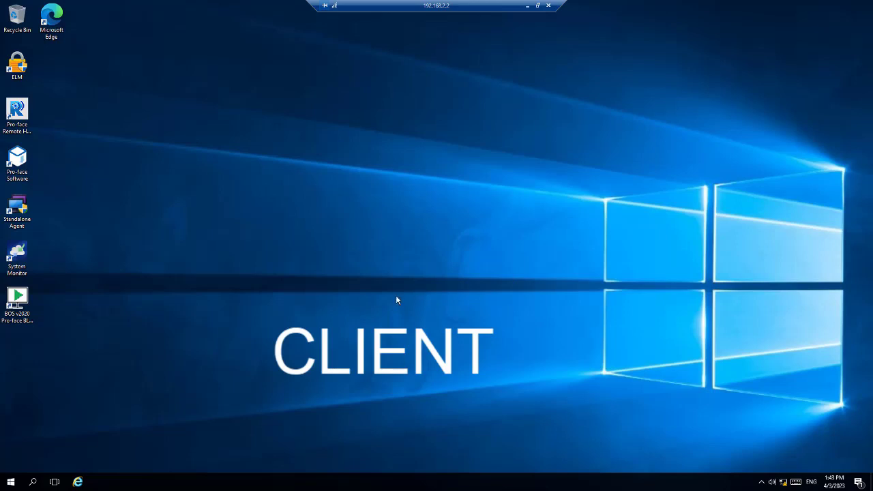
{"action": "left_click", "coordinate": [10, 483]}
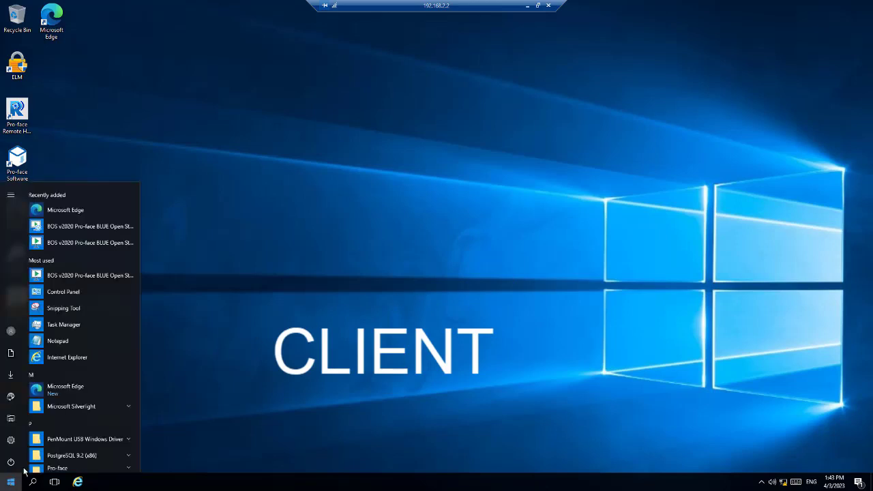
{"action": "left_click", "coordinate": [91, 233]}
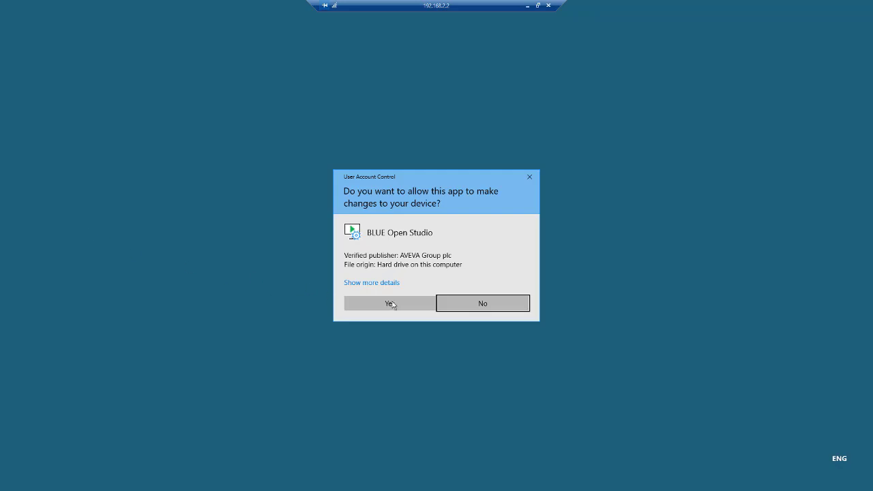
{"action": "left_click", "coordinate": [392, 304]}
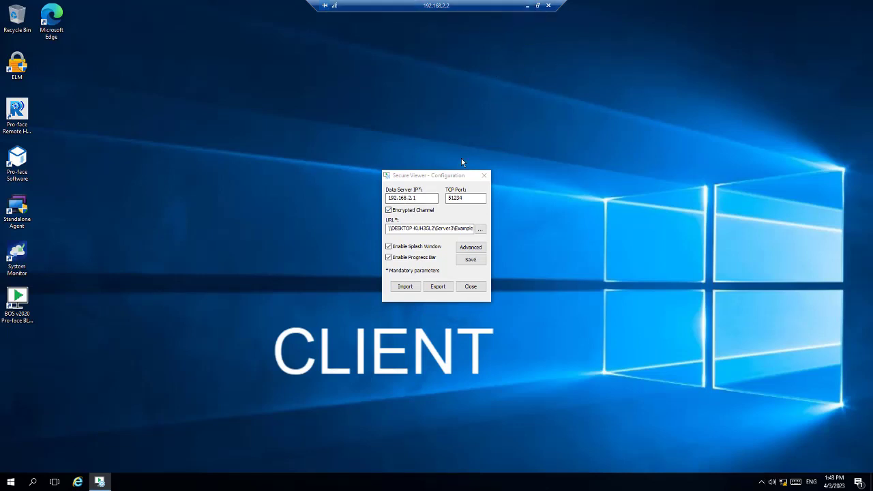
Set the Secure Viewer's URL to RemoteAccessWebinar1.APP in the shared Server3\RemoteAccessWebinar1 folder on DESKTOP-KUH3GL2
{"action": "left_click", "coordinate": [480, 229]}
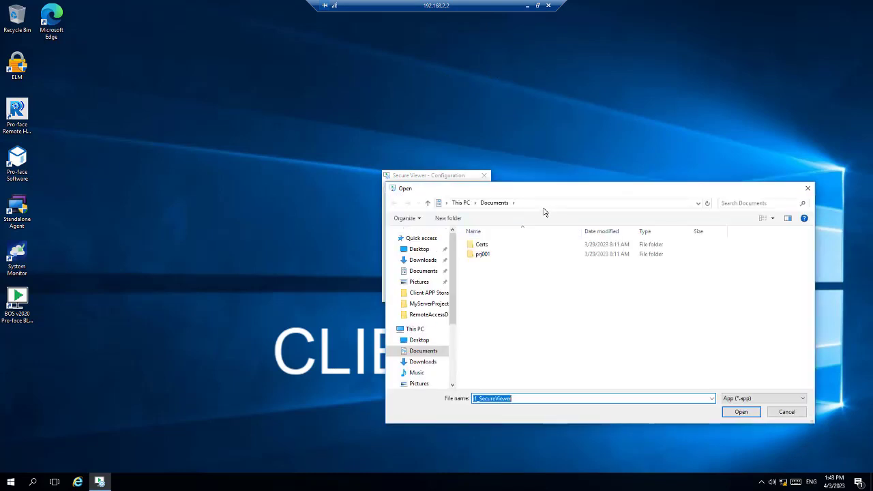
{"action": "left_click_drag", "start_coordinate": [554, 193], "coordinate": [452, 107]}
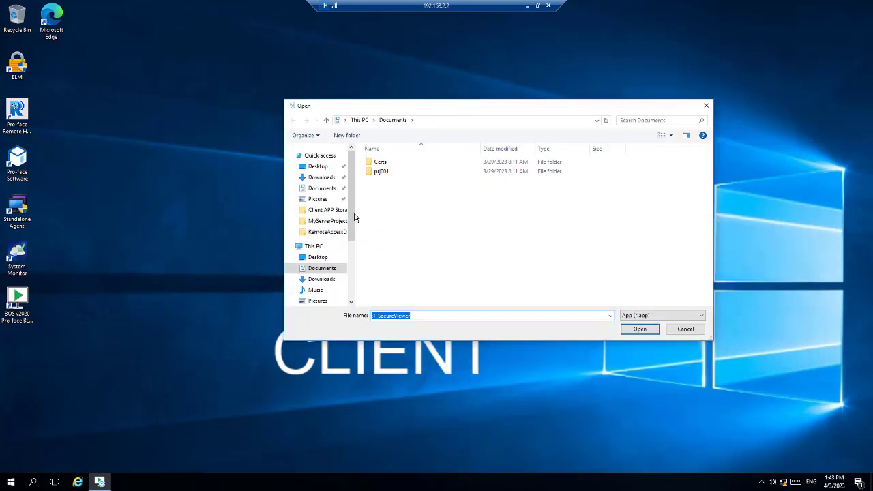
{"action": "left_click_drag", "start_coordinate": [351, 237], "coordinate": [352, 290]}
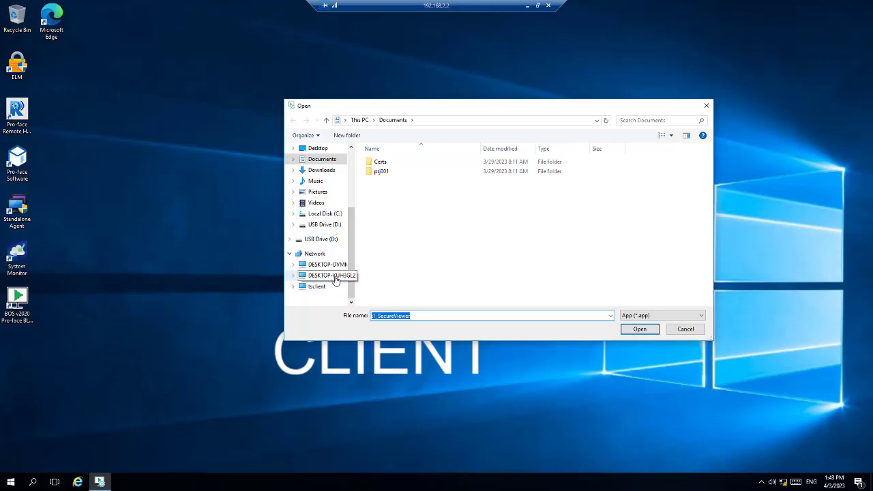
{"action": "left_click", "coordinate": [333, 276]}
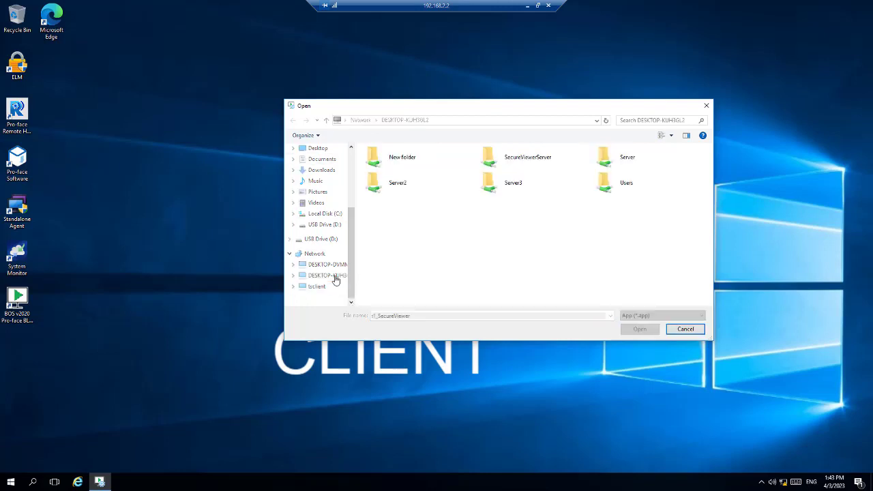
{"action": "double_click", "coordinate": [489, 187]}
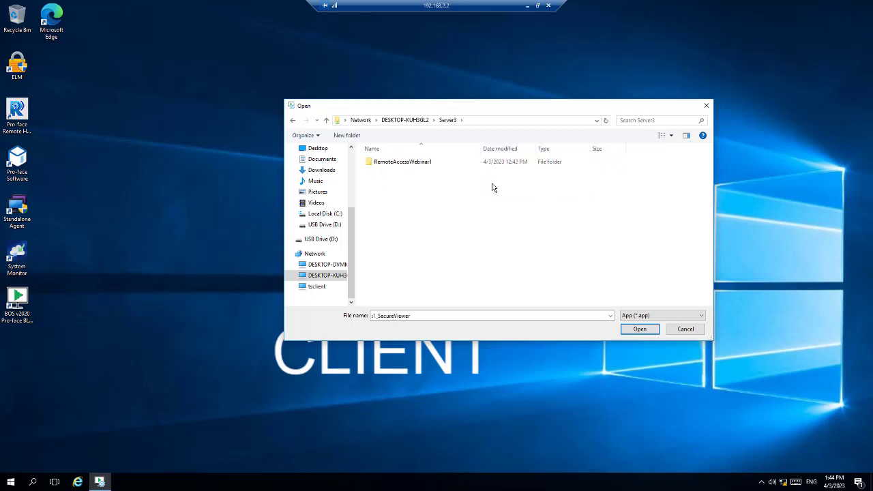
{"action": "left_click", "coordinate": [408, 163]}
{"action": "double_click", "coordinate": [408, 163]}
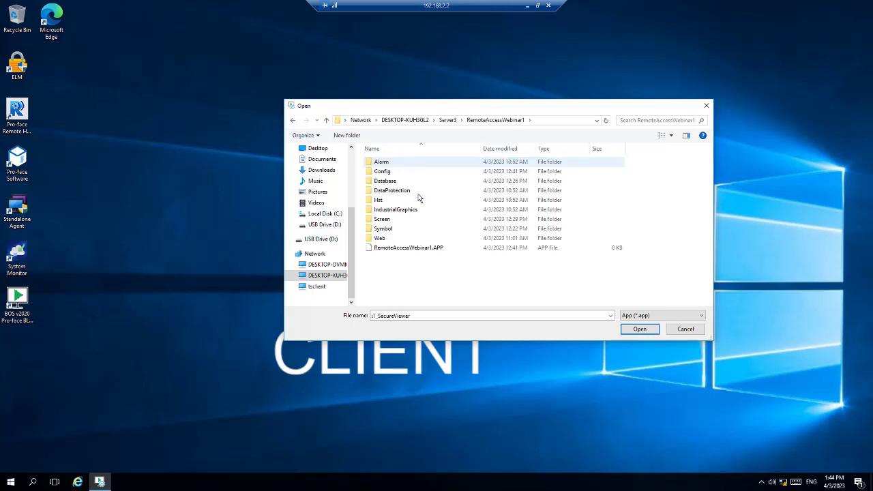
{"action": "left_click", "coordinate": [409, 249]}
{"action": "left_click", "coordinate": [641, 329]}
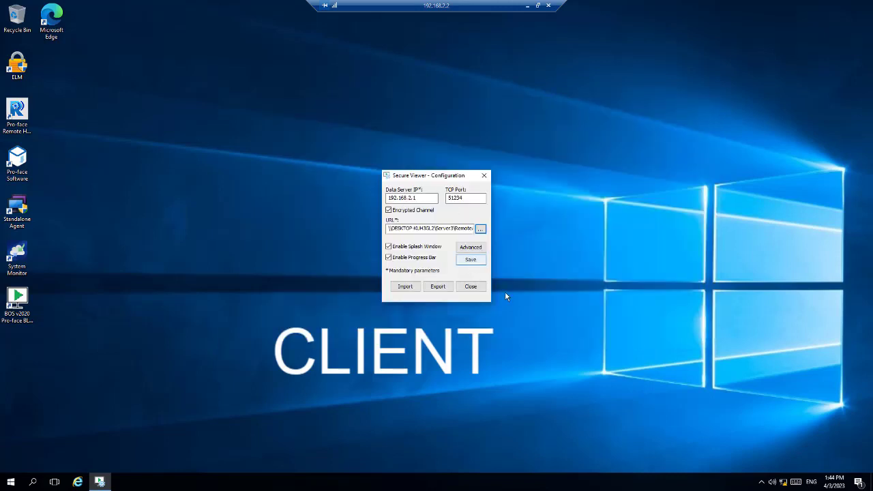
Save the Secure Viewer configuration and close it
{"action": "left_click", "coordinate": [471, 260]}
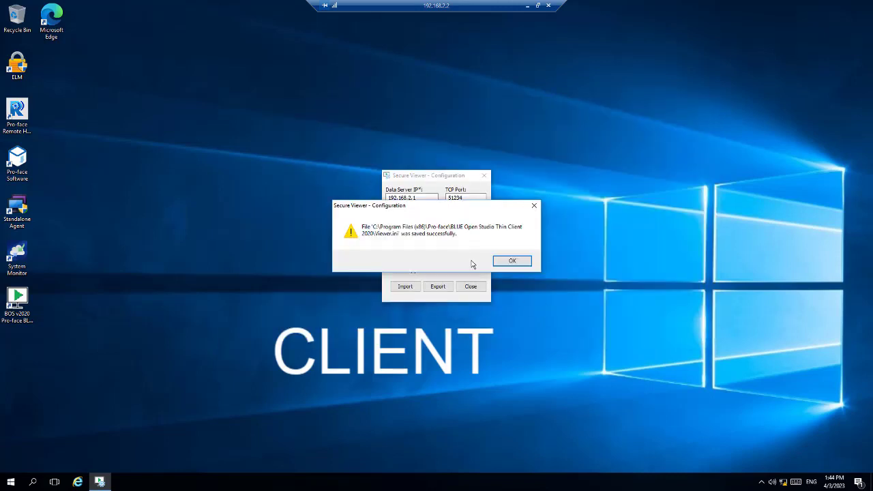
{"action": "left_click", "coordinate": [513, 262]}
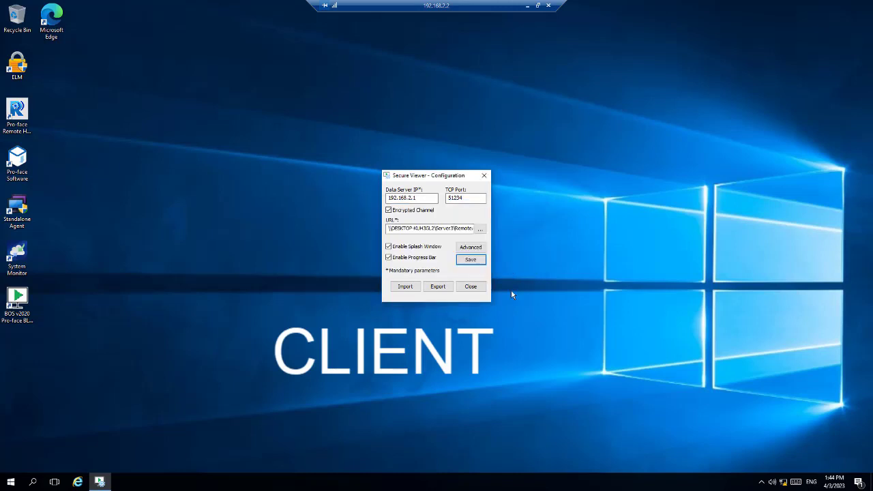
{"action": "left_click", "coordinate": [470, 286]}
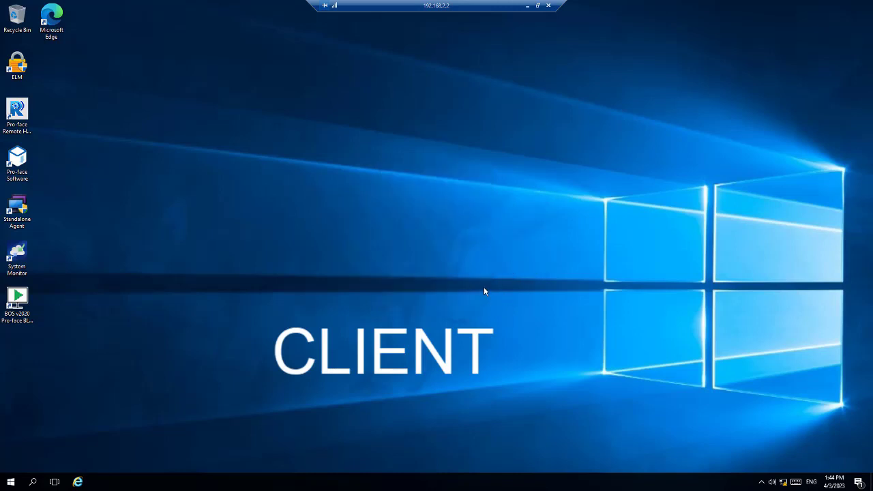
Try to connect to the server by launching the Secure Viewer on the client
{"action": "double_click", "coordinate": [27, 306]}
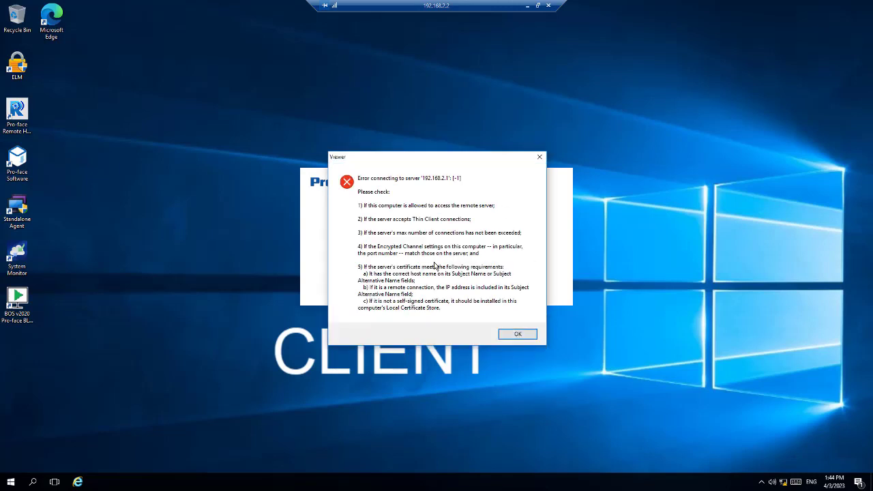
{"action": "left_click", "coordinate": [517, 334]}
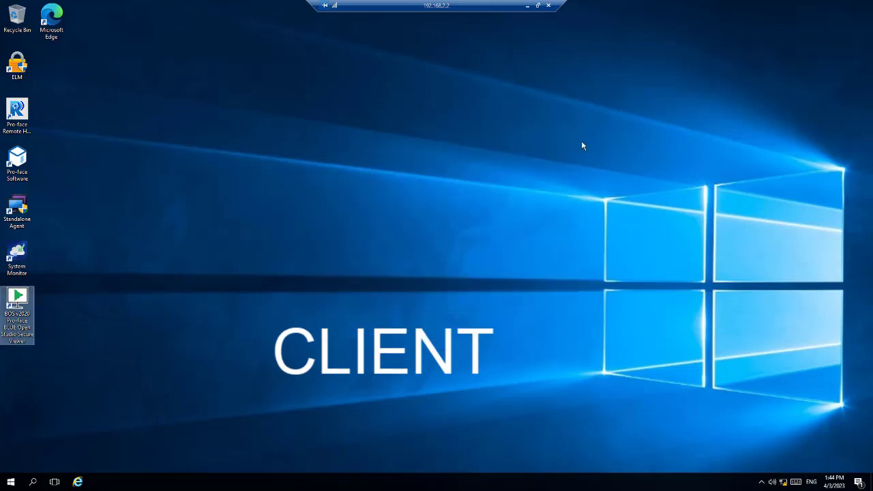
Switch back to BLUE Open Studio on the server and stop the running project
{"action": "left_click", "coordinate": [526, 6]}
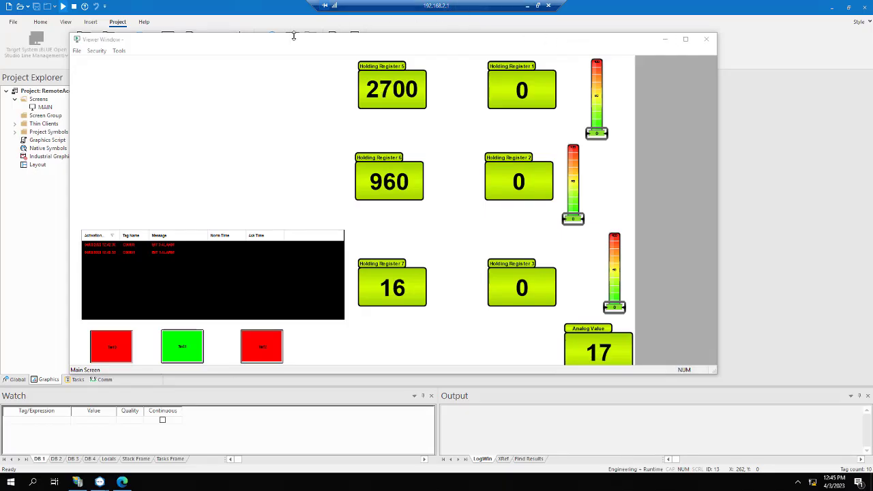
{"action": "left_click_drag", "start_coordinate": [296, 39], "coordinate": [357, 94]}
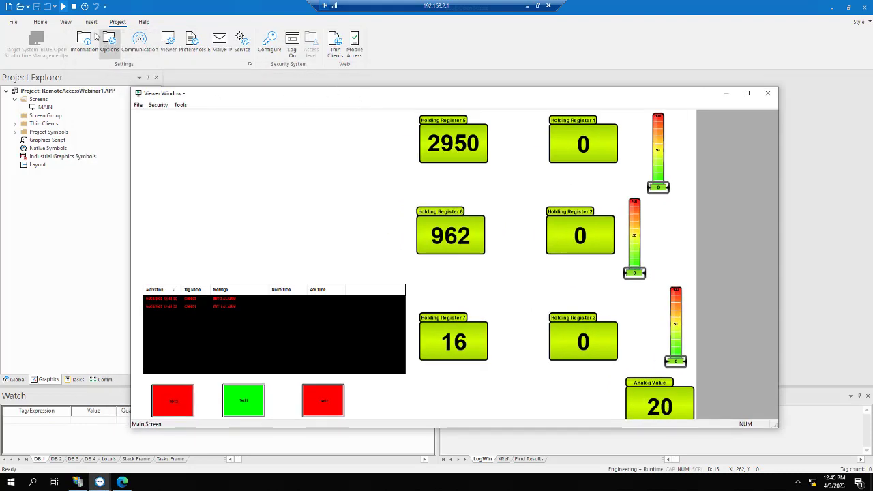
{"action": "left_click", "coordinate": [74, 6]}
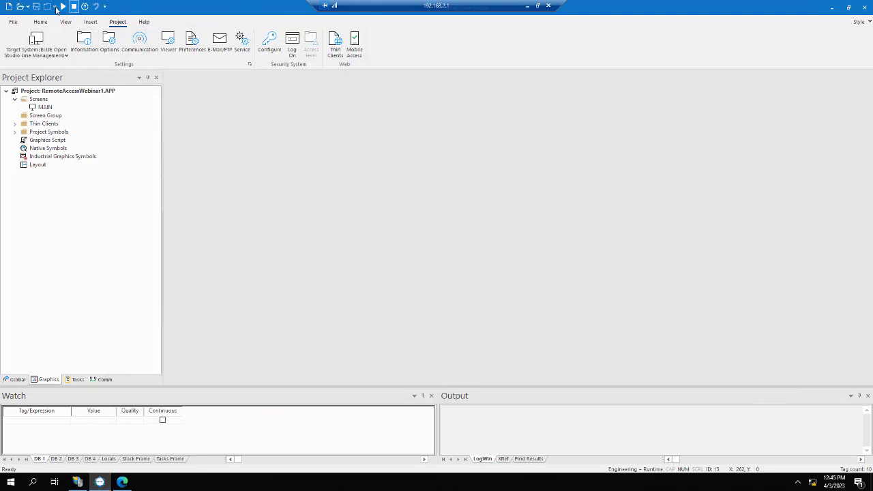
Set the TCP/IP Server runtime task's startup type to Automatic
{"action": "left_click", "coordinate": [40, 23]}
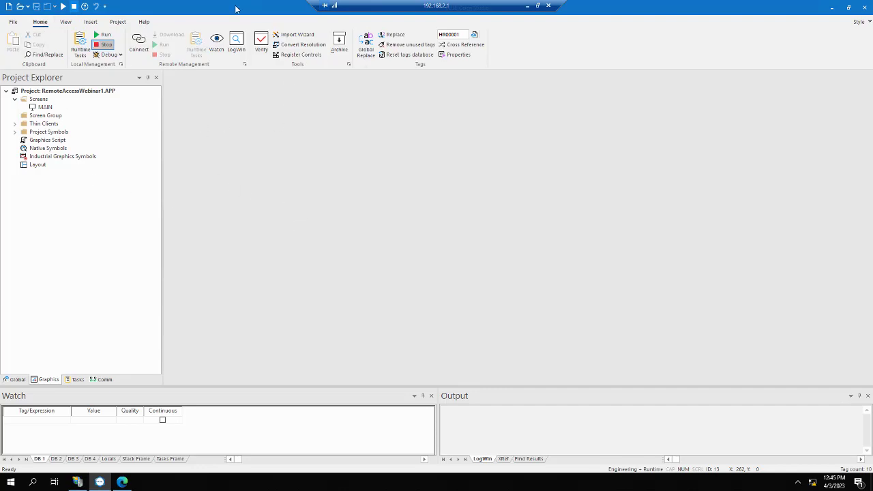
{"action": "left_click", "coordinate": [80, 42]}
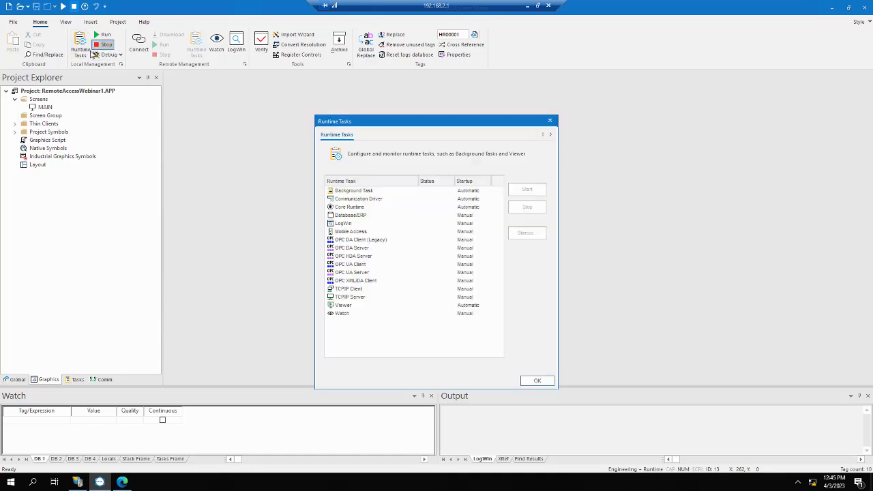
{"action": "left_click", "coordinate": [348, 298]}
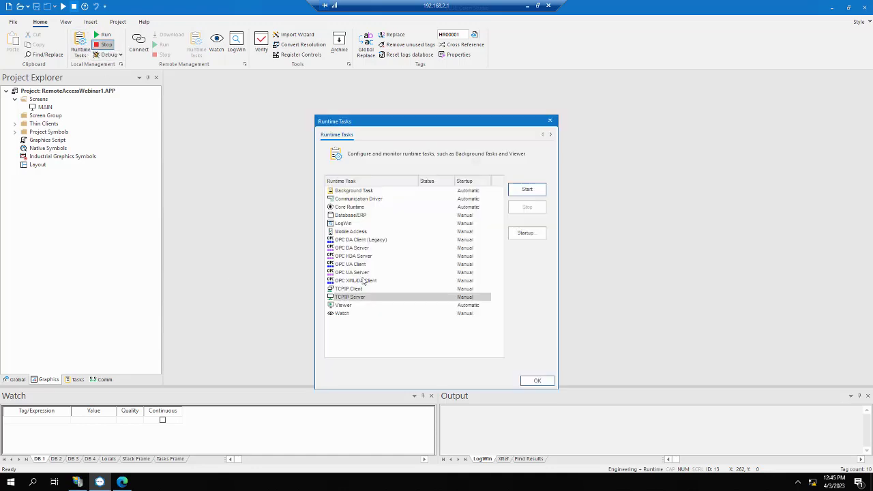
{"action": "left_click_drag", "start_coordinate": [425, 126], "coordinate": [389, 90]}
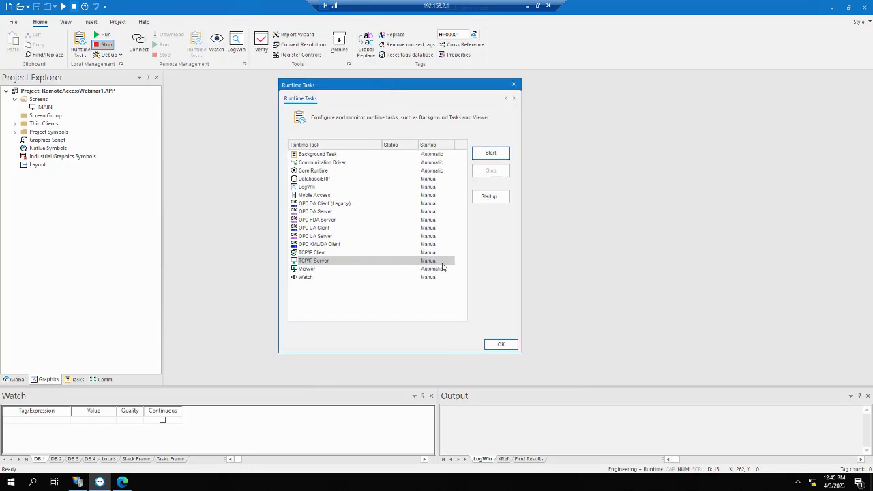
{"action": "left_click", "coordinate": [489, 198]}
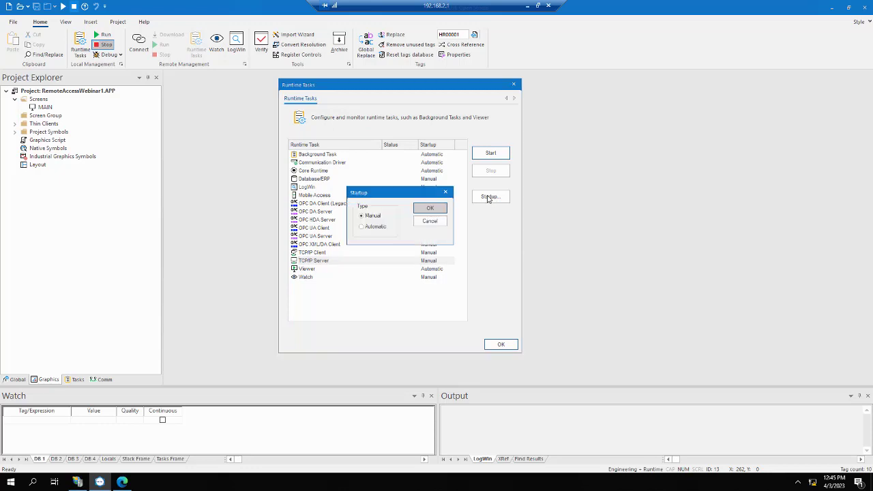
{"action": "left_click", "coordinate": [364, 229]}
{"action": "left_click", "coordinate": [430, 210]}
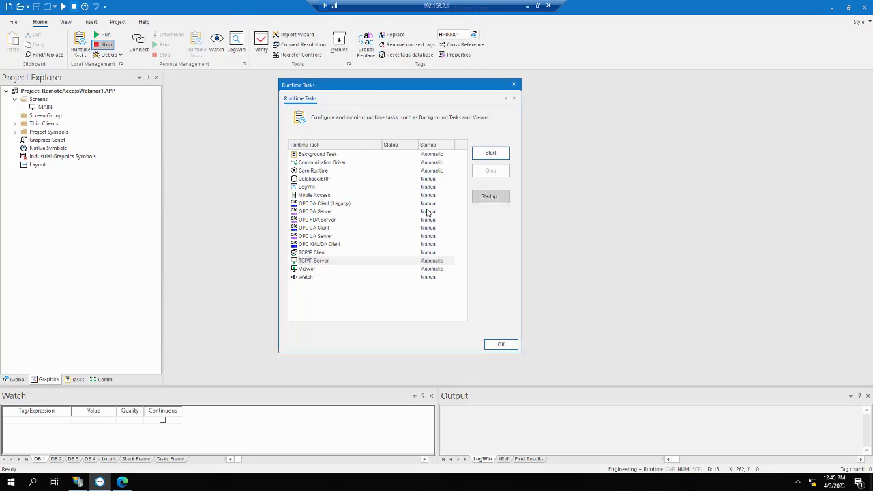
{"action": "left_click", "coordinate": [500, 344]}
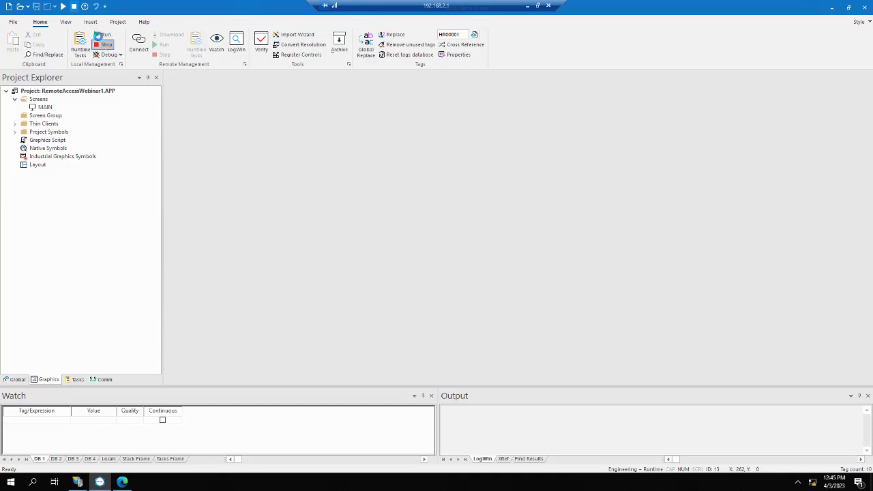
Run the project on the server again and launch the Secure Viewer on the client
{"action": "left_click", "coordinate": [98, 36]}
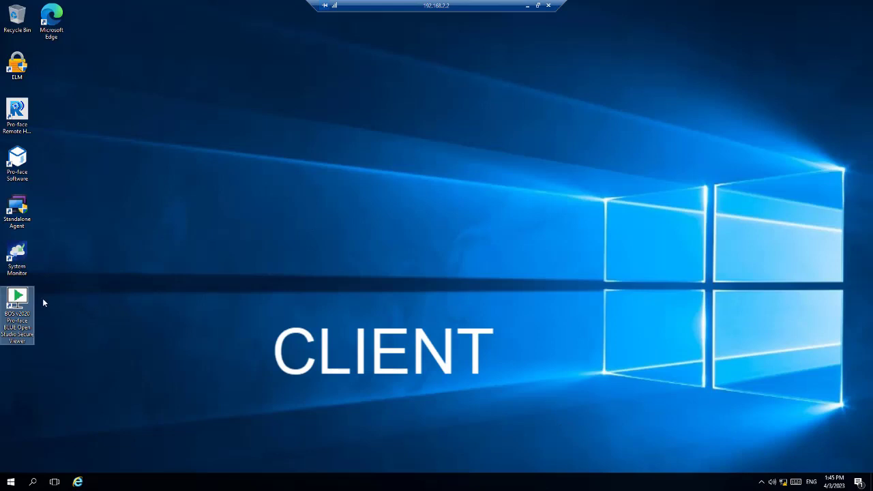
{"action": "double_click", "coordinate": [21, 305]}
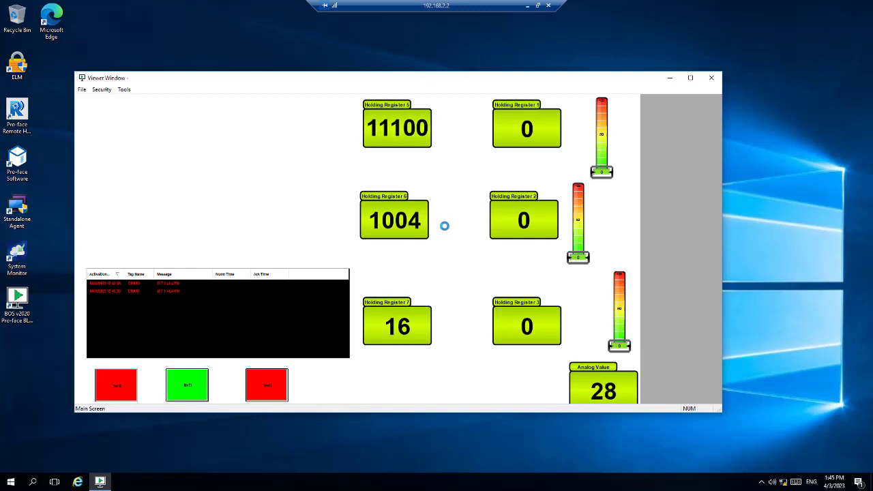
In the client's viewer, set the sliders for Holding Registers 1, 2 and 3 to about 48, 22 and 84
{"action": "mouse_move", "coordinate": [605, 152]}
{"action": "left_mouse_down"}
{"action": "mouse_move", "coordinate": [602, 129]}
{"action": "mouse_move", "coordinate": [602, 163]}
{"action": "mouse_move", "coordinate": [601, 137]}
{"action": "left_mouse_up"}
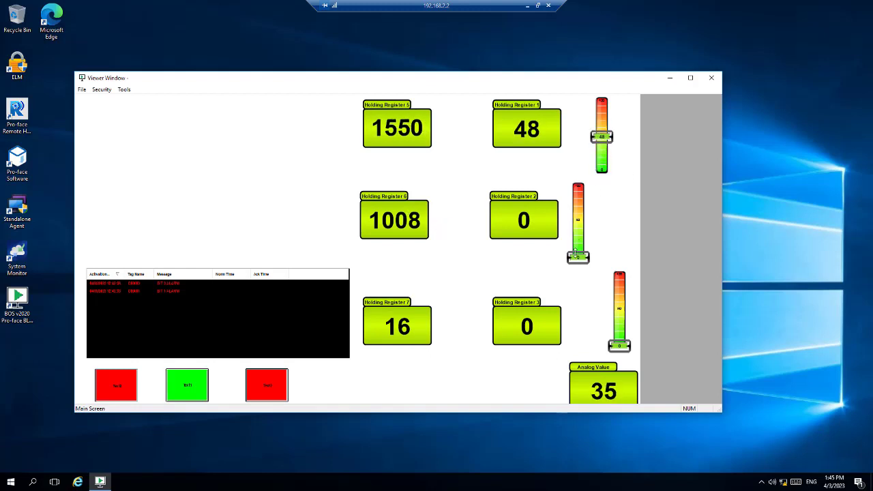
{"action": "mouse_move", "coordinate": [577, 256]}
{"action": "left_mouse_down"}
{"action": "mouse_move", "coordinate": [578, 226]}
{"action": "mouse_move", "coordinate": [578, 240]}
{"action": "left_mouse_up"}
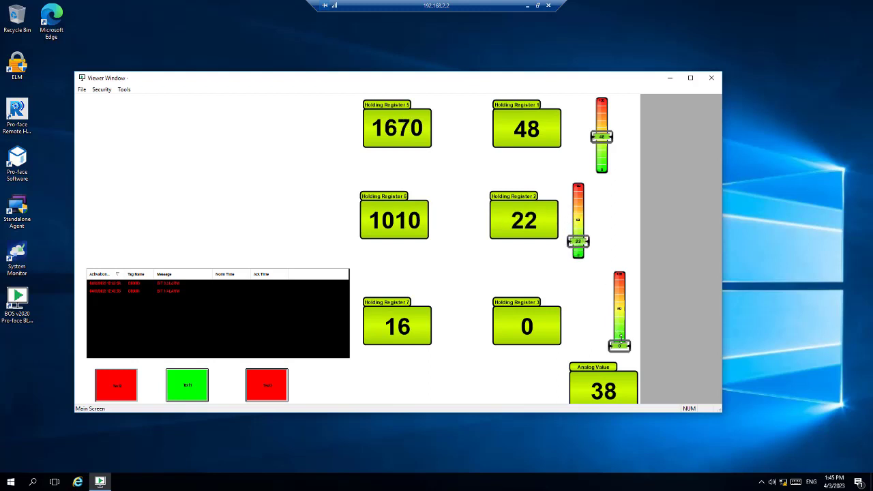
{"action": "left_click_drag", "start_coordinate": [619, 345], "coordinate": [626, 279]}
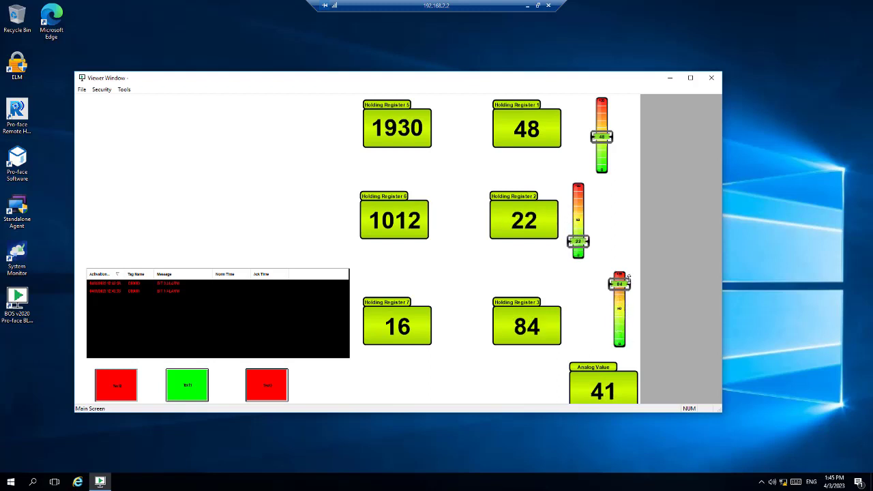
Toggle each of the three bit buttons below the alarm list in the client's viewer
{"action": "left_click", "coordinate": [123, 386]}
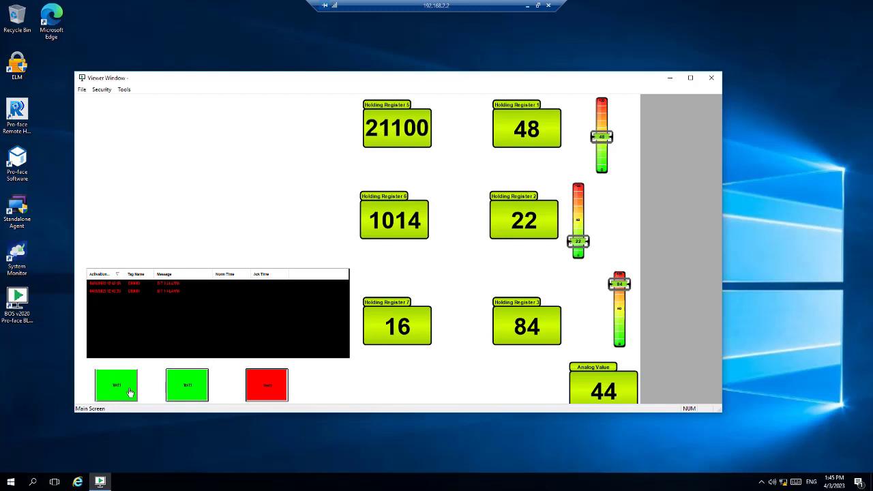
{"action": "left_click", "coordinate": [202, 393]}
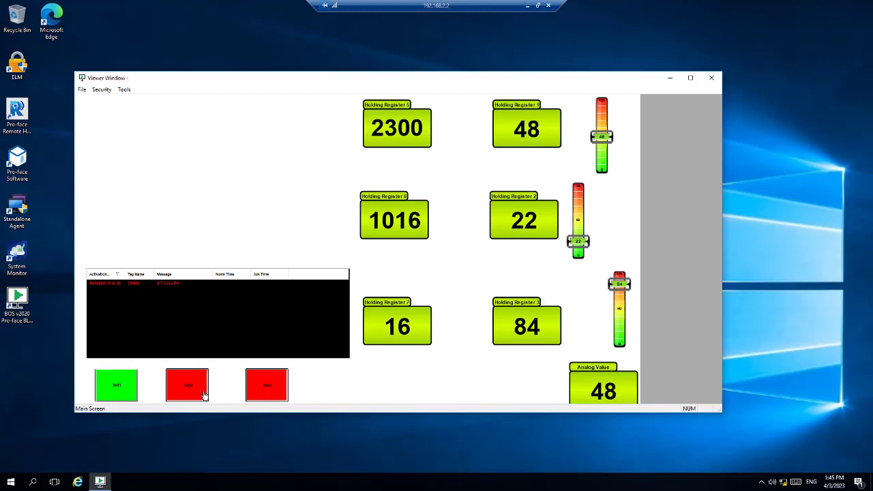
{"action": "left_click", "coordinate": [279, 390]}
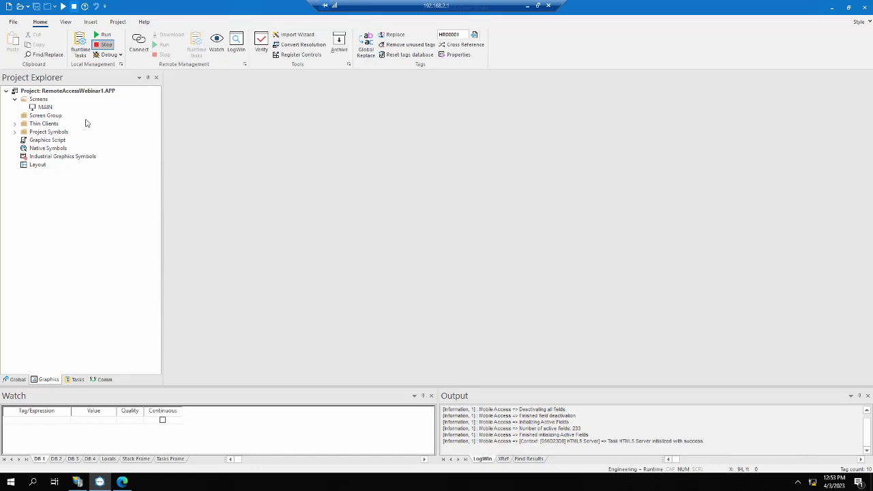
Save all of the project's screens as HTML on the server
{"action": "left_click", "coordinate": [15, 24]}
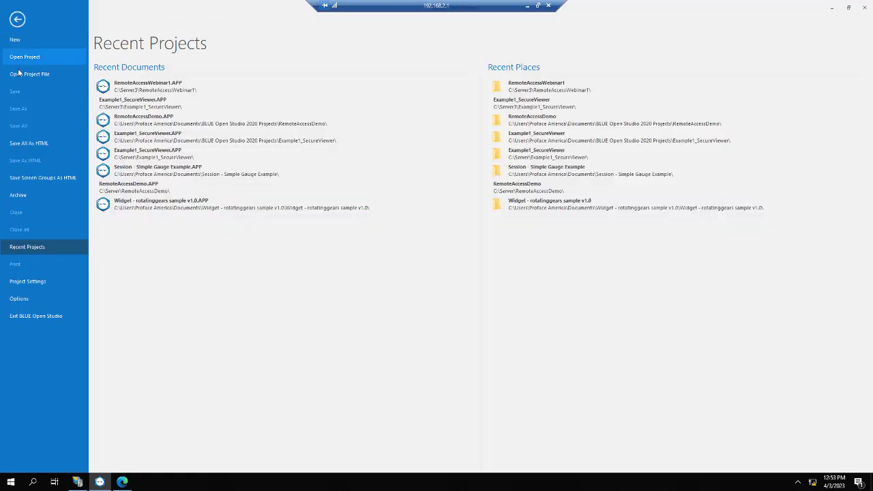
{"action": "left_click", "coordinate": [22, 20]}
{"action": "left_click", "coordinate": [16, 26]}
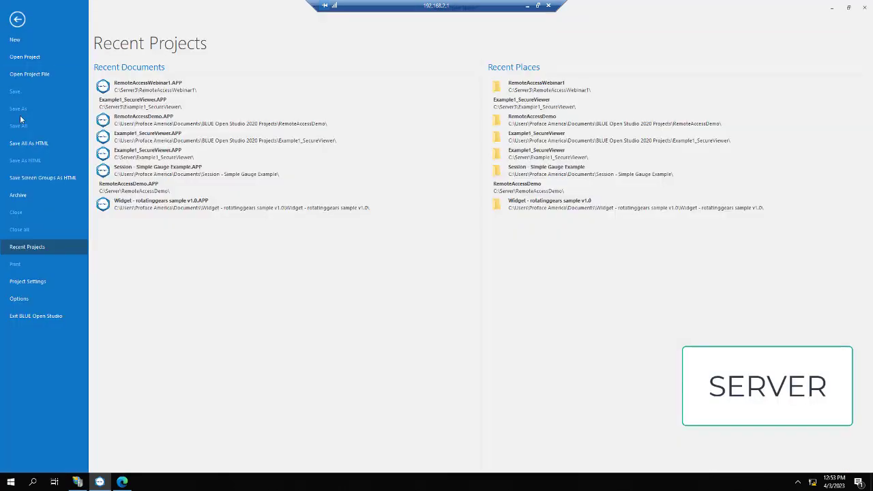
{"action": "left_click", "coordinate": [26, 143]}
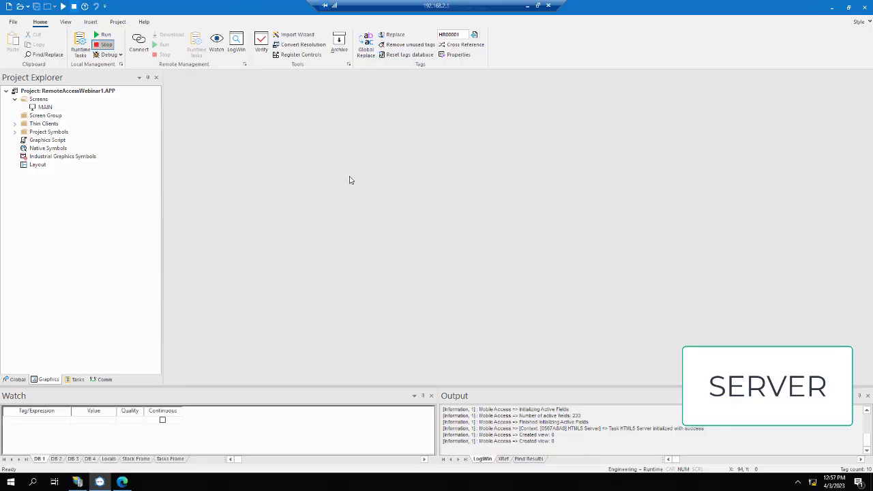
Check the Default Web Site's BOS2020 and MA applications in IIS Manager, and run the project on the server
{"action": "left_click", "coordinate": [80, 483]}
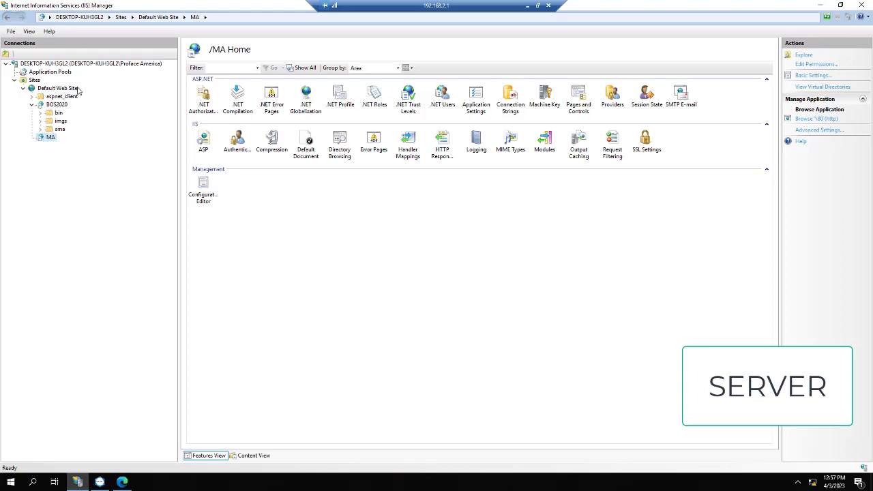
{"action": "left_click", "coordinate": [820, 5]}
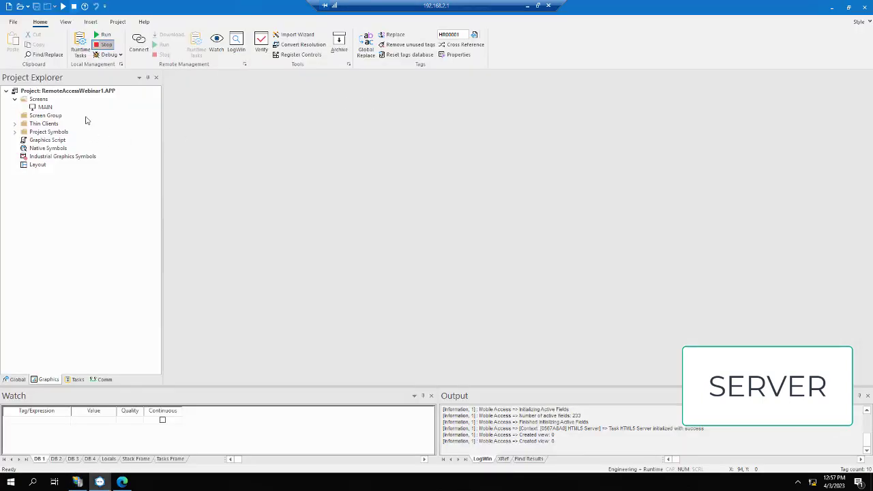
{"action": "left_click", "coordinate": [105, 36]}
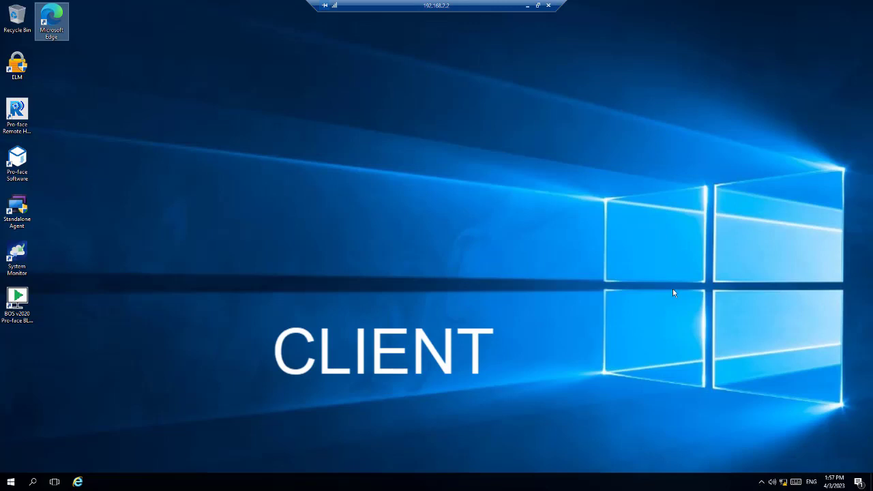
Open the saved Mobile Access favorite in Microsoft Edge on the client computer
{"action": "double_click", "coordinate": [57, 24]}
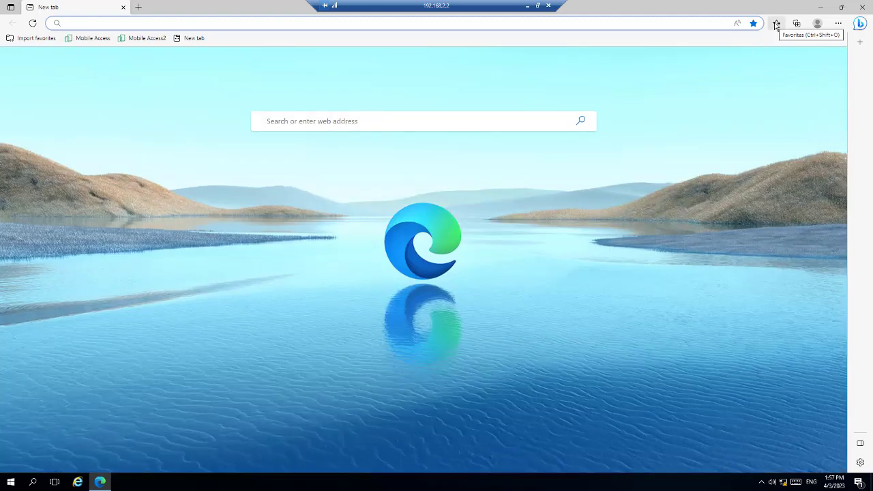
{"action": "left_click", "coordinate": [776, 24]}
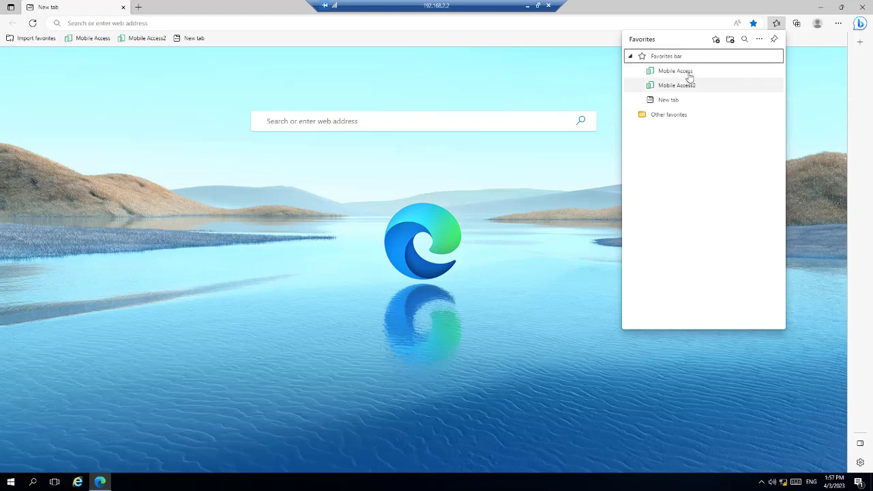
{"action": "left_click", "coordinate": [689, 79]}
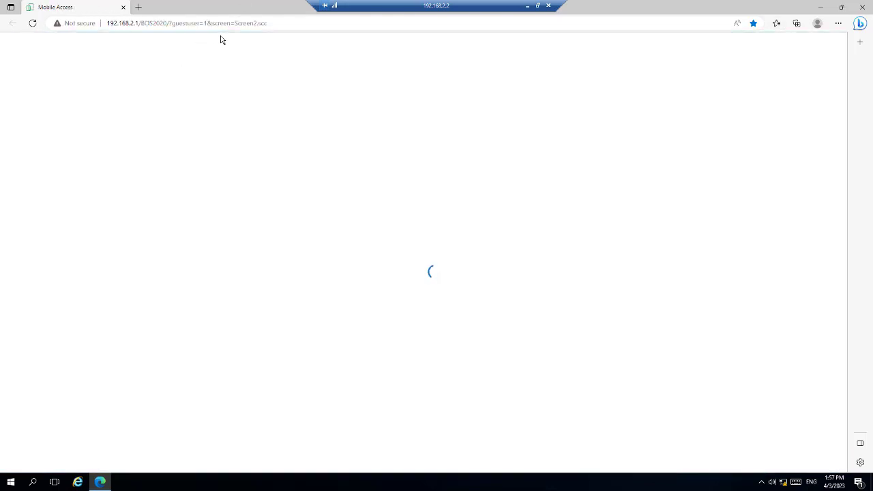
Change the screen name in the Mobile Access address to MAIN.scc and load the page
{"action": "left_click", "coordinate": [236, 23]}
{"action": "left_click", "coordinate": [236, 23]}
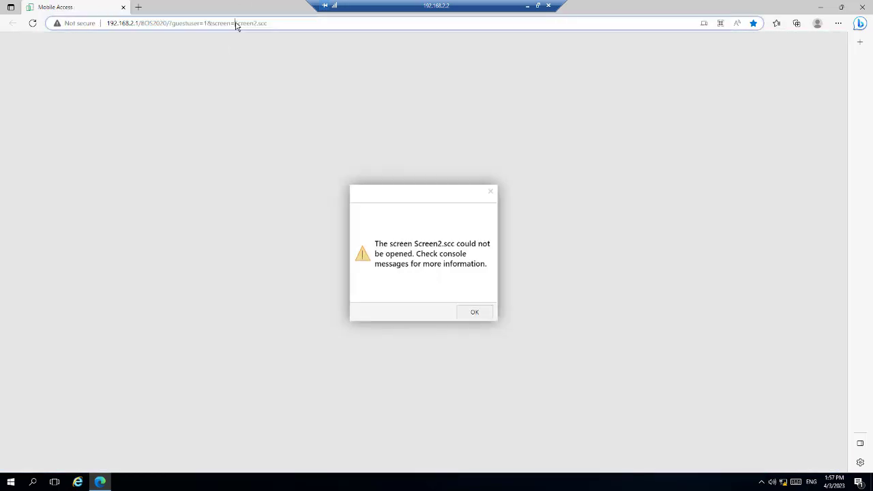
{"action": "key", "text": "Delete"}
{"action": "key", "text": "Delete"}
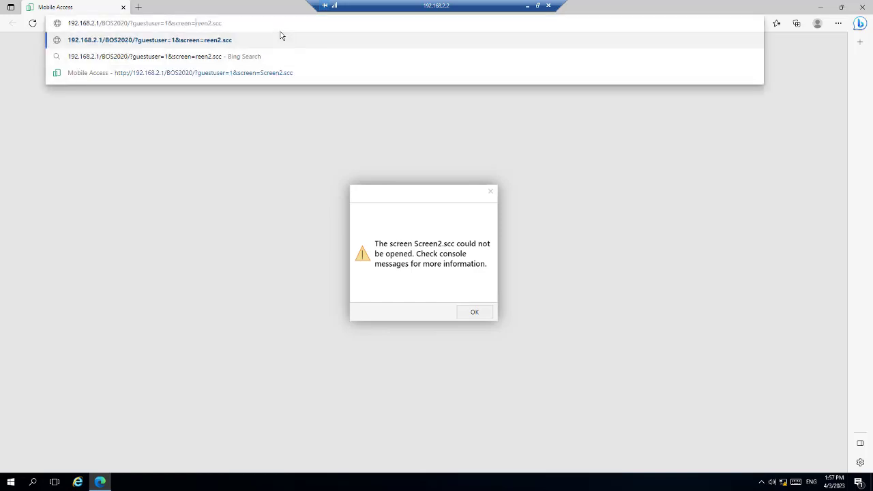
{"action": "key", "text": "Delete"}
{"action": "key", "text": "Delete"}
{"action": "key", "text": "Delete"}
{"action": "key", "text": "Delete"}
{"action": "key", "text": "Delete"}
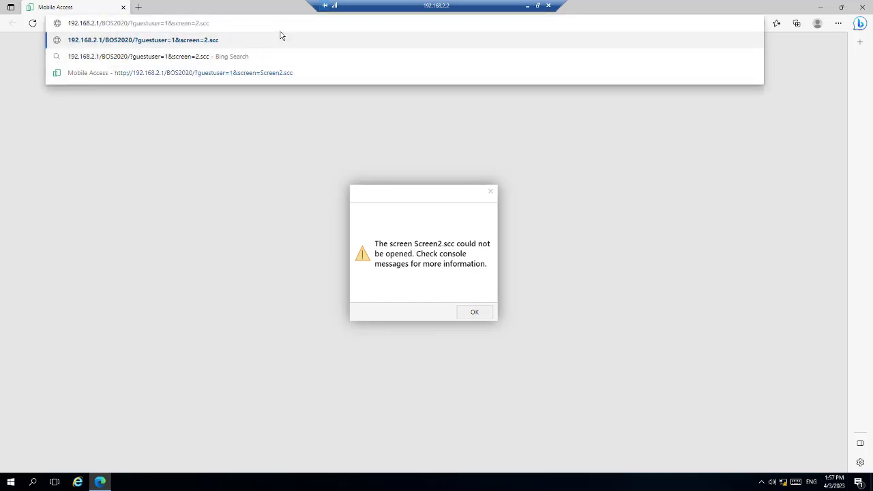
{"action": "type", "text": "MAIN"}
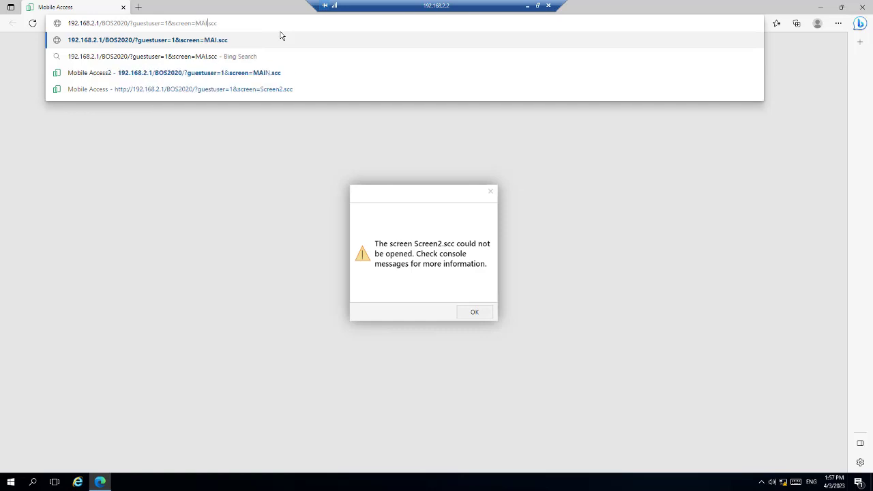
{"action": "key", "text": "Return"}
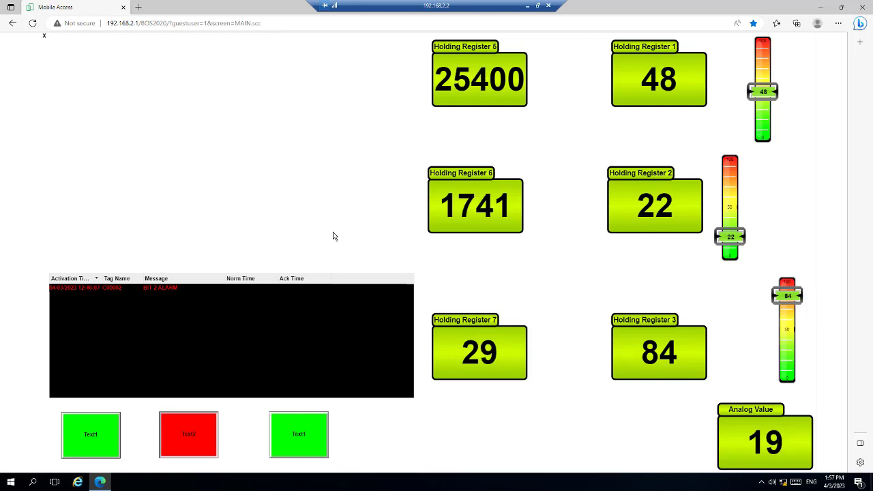
Launch the Secure Viewer on the client and snap the Mobile Access browser window to the right half of the desktop
{"action": "left_click", "coordinate": [822, 8]}
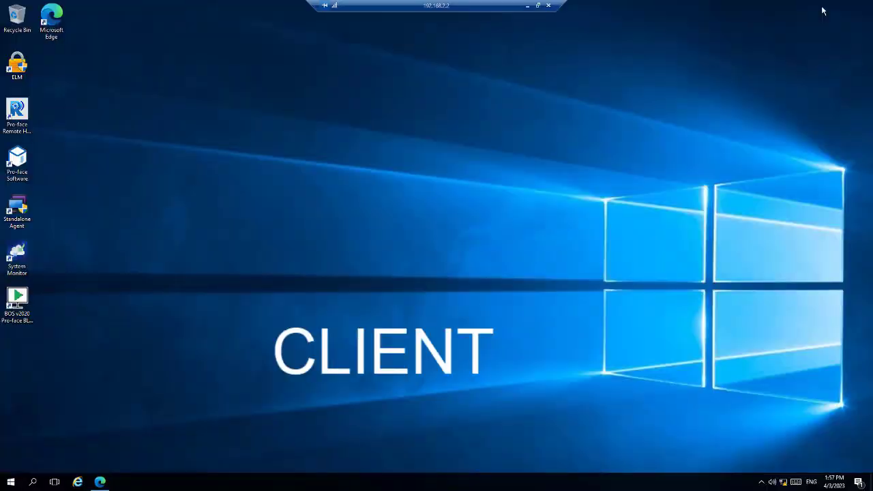
{"action": "double_click", "coordinate": [17, 298]}
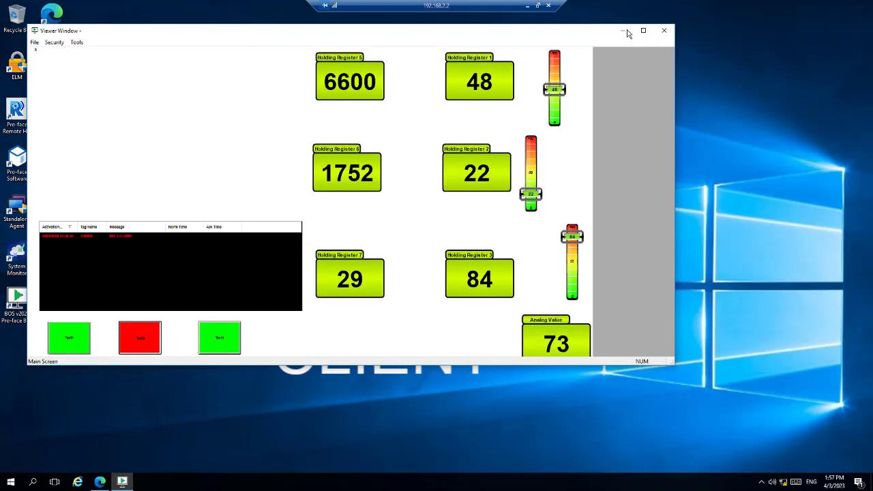
{"action": "left_click", "coordinate": [100, 482]}
{"action": "left_click", "coordinate": [844, 10]}
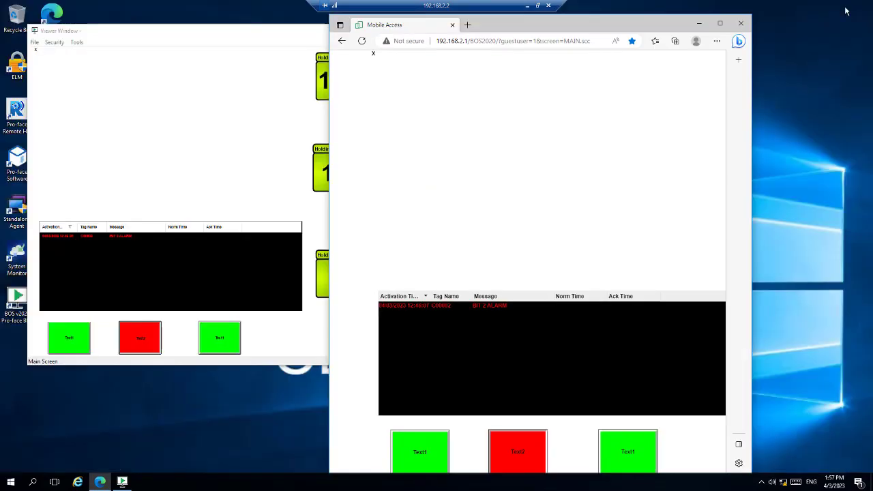
{"action": "left_click_drag", "start_coordinate": [628, 32], "coordinate": [872, 16]}
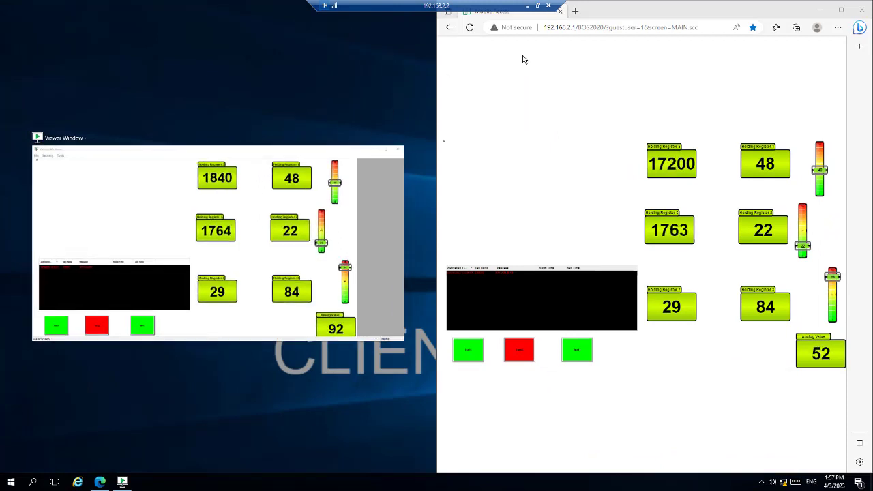
On the server, examine the TCP/IP Server's current sessions, including each client's type, connections and thin client use
{"action": "left_click", "coordinate": [527, 6]}
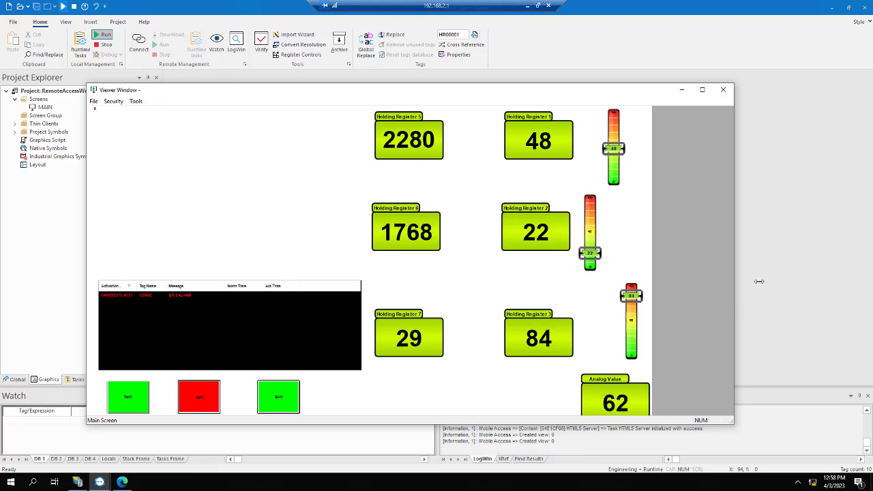
{"action": "left_click", "coordinate": [798, 481]}
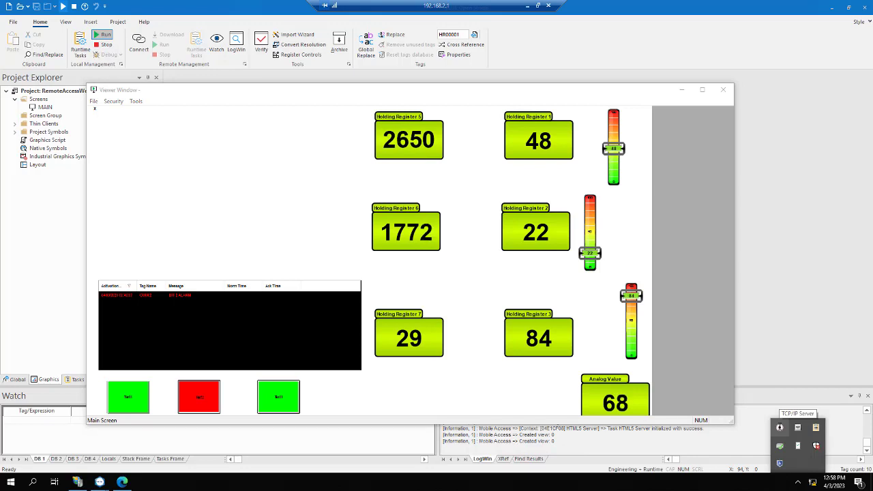
{"action": "left_click", "coordinate": [779, 428]}
{"action": "right_click", "coordinate": [780, 428]}
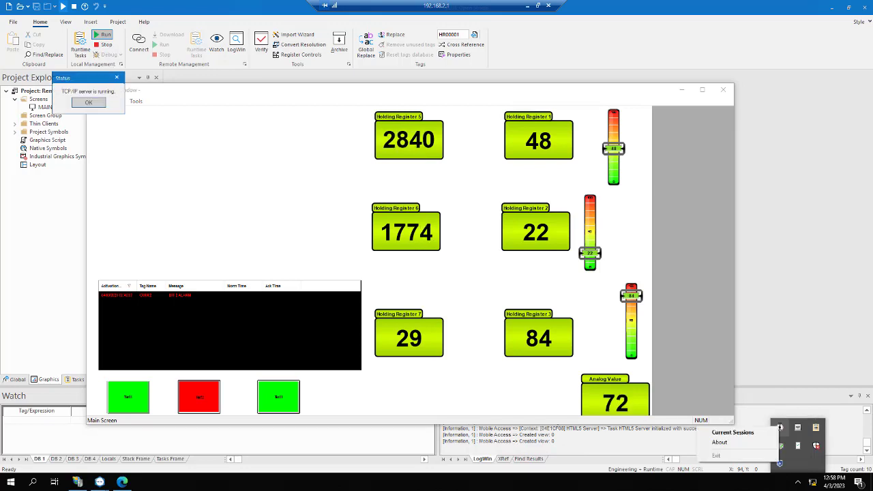
{"action": "left_click", "coordinate": [740, 428]}
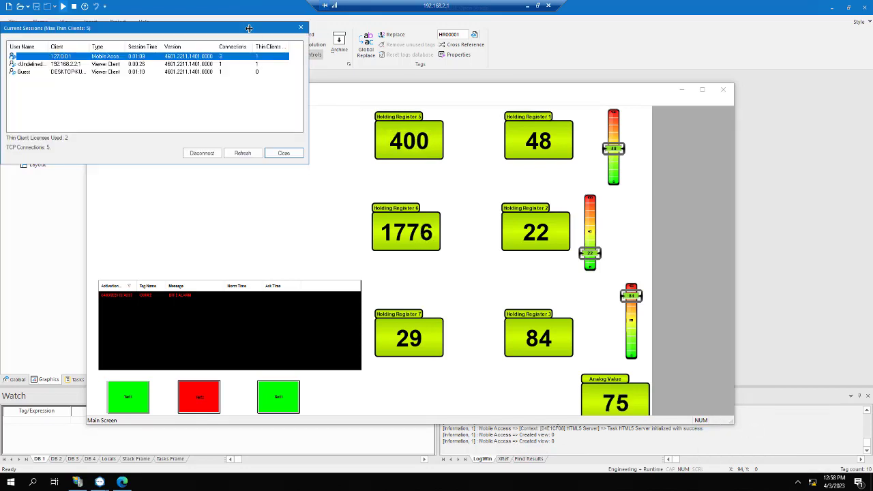
{"action": "left_click_drag", "start_coordinate": [243, 26], "coordinate": [490, 127]}
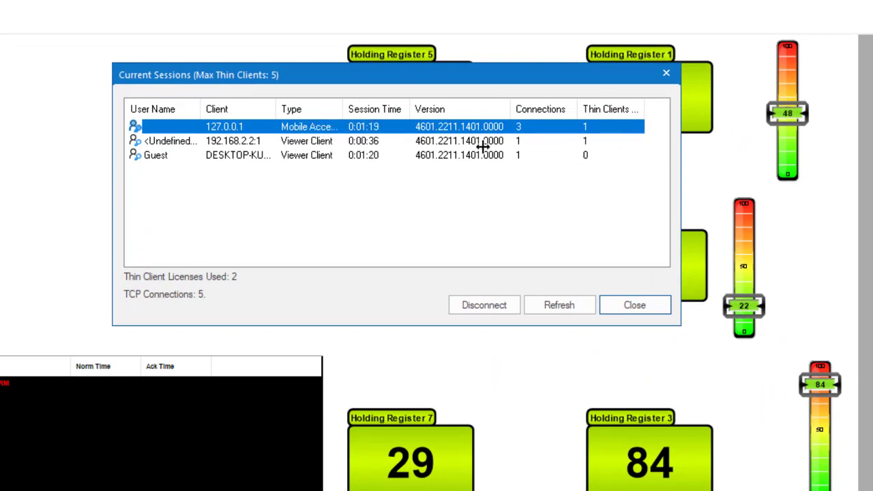
{"action": "left_click", "coordinate": [309, 141]}
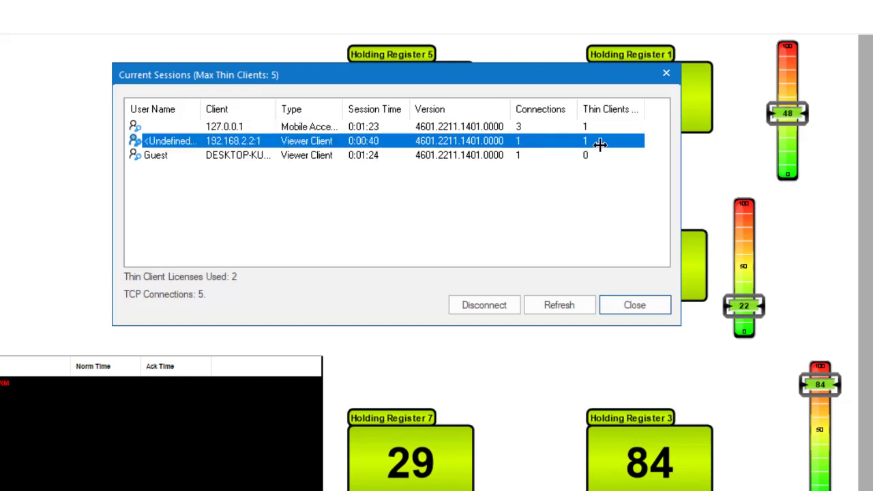
{"action": "left_click", "coordinate": [370, 155]}
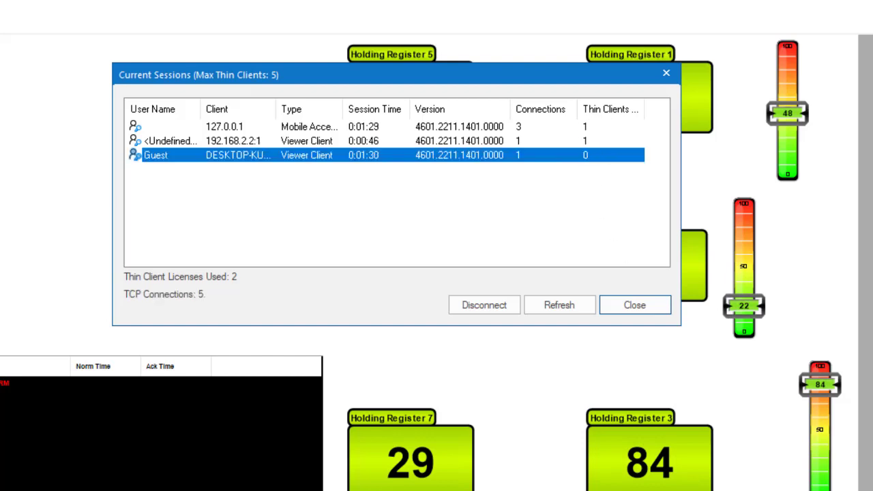
{"action": "left_click", "coordinate": [638, 308]}
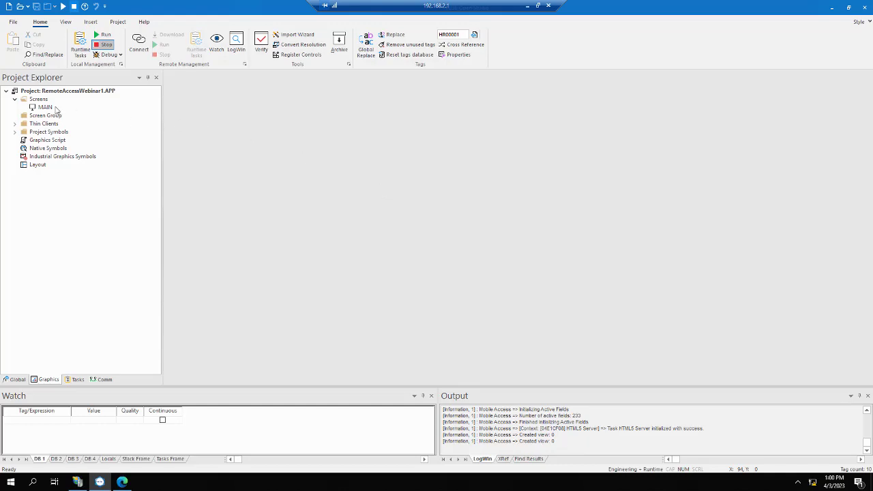
Open the MAIN screen for editing and fit it to the window
{"action": "double_click", "coordinate": [45, 108]}
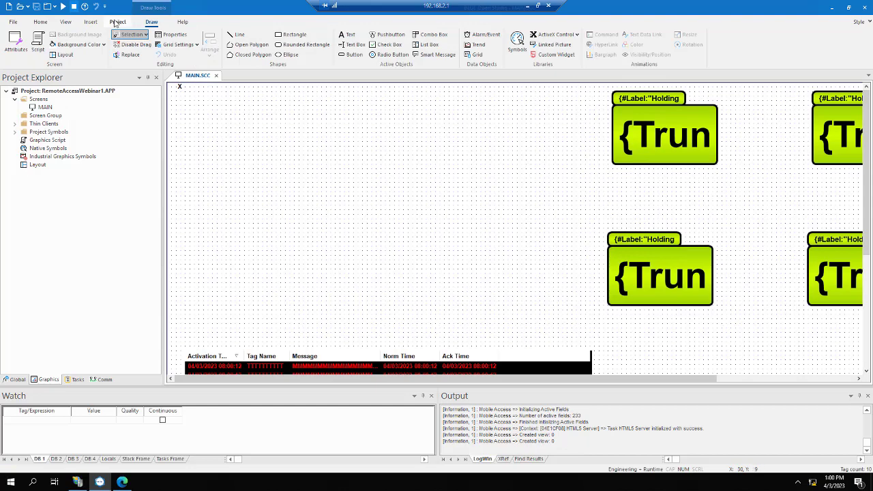
{"action": "left_click", "coordinate": [66, 24]}
{"action": "left_click", "coordinate": [236, 42]}
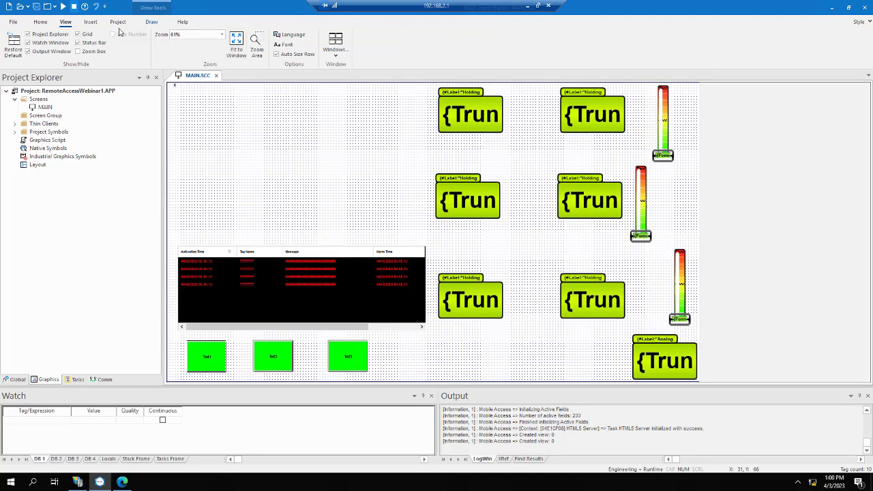
{"action": "left_click", "coordinate": [95, 24]}
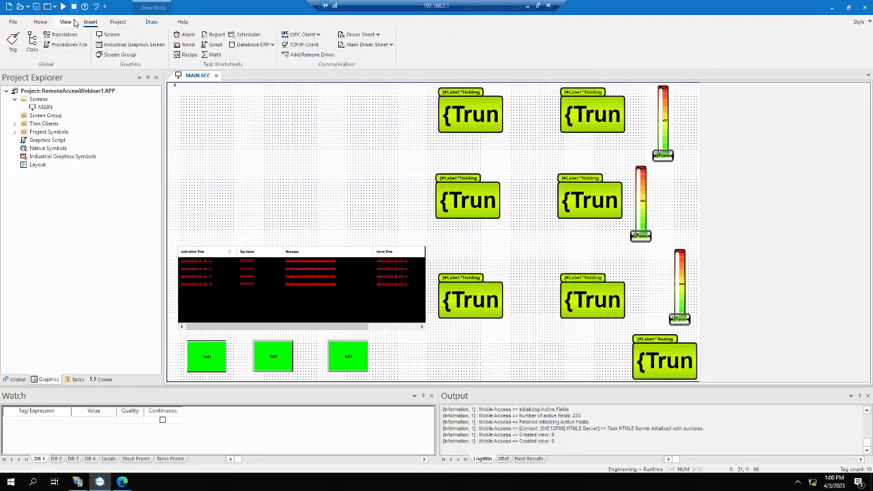
{"action": "left_click", "coordinate": [42, 26]}
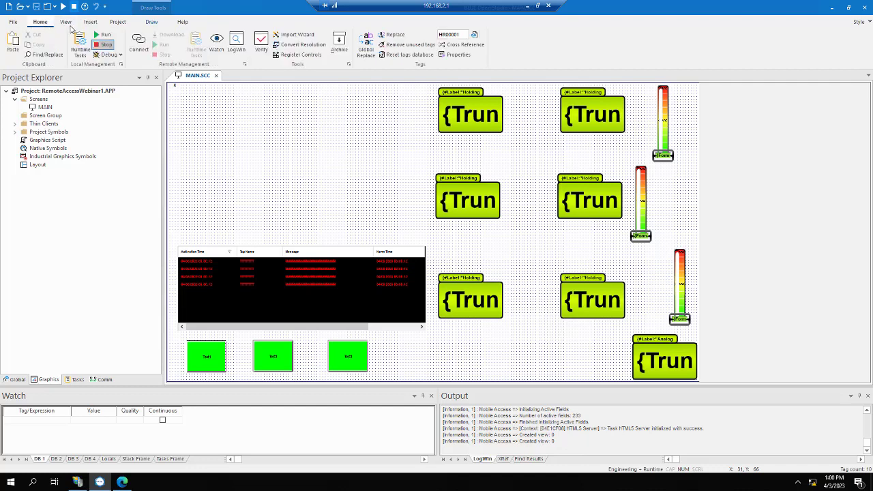
{"action": "left_click", "coordinate": [85, 24]}
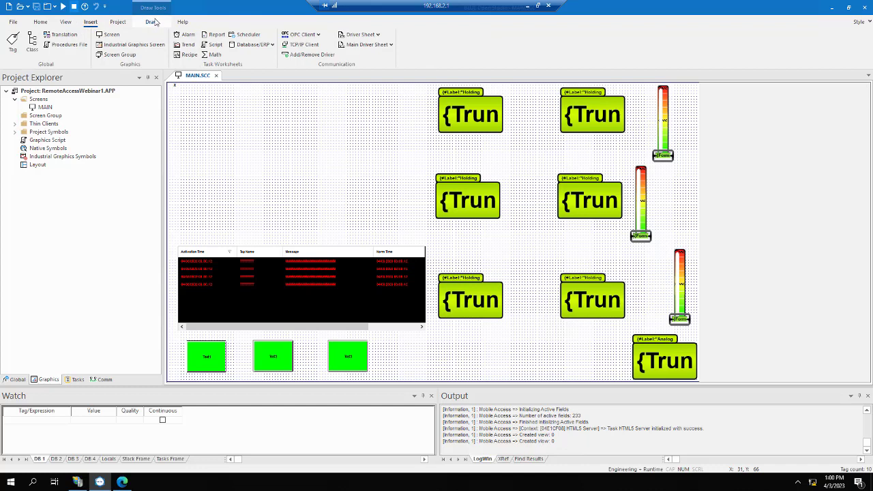
Draw a Trend Control about 940 by 536 in the empty area above the alarm list on the MAIN screen
{"action": "left_click", "coordinate": [154, 21]}
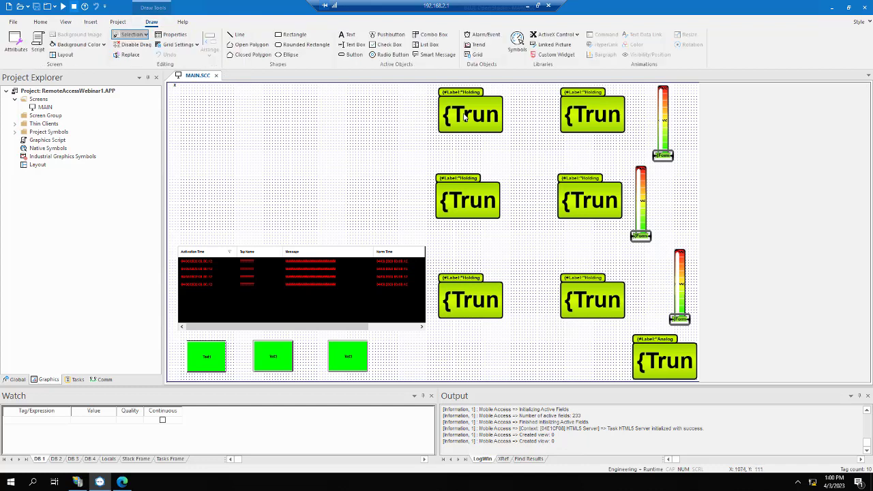
{"action": "left_click", "coordinate": [477, 45]}
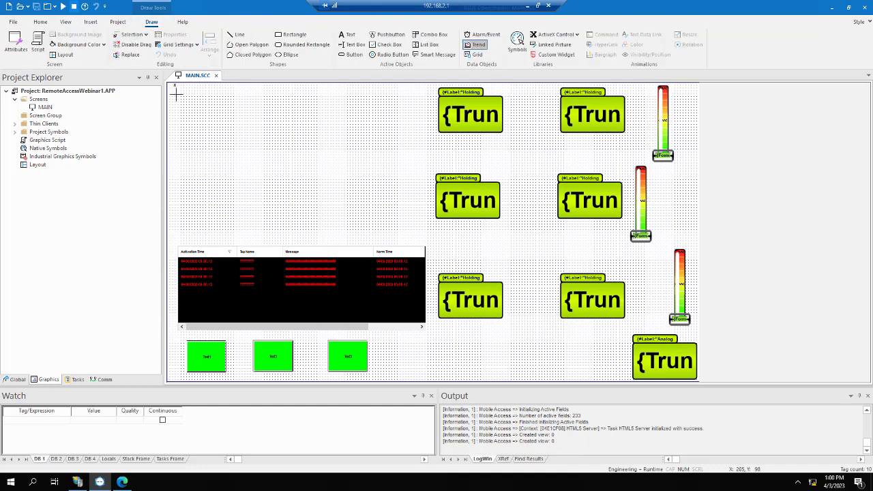
{"action": "left_click_drag", "start_coordinate": [172, 89], "coordinate": [430, 236]}
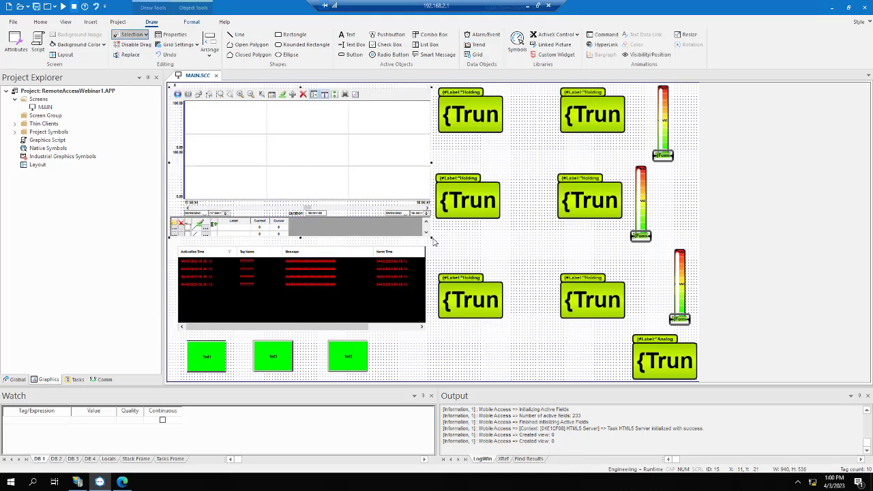
Add a first point to the Trend Control, labelled HR5 and linked to the integer tag HR00005
{"action": "double_click", "coordinate": [315, 138]}
{"action": "left_click_drag", "start_coordinate": [356, 144], "coordinate": [334, 110]}
{"action": "left_click", "coordinate": [244, 142]}
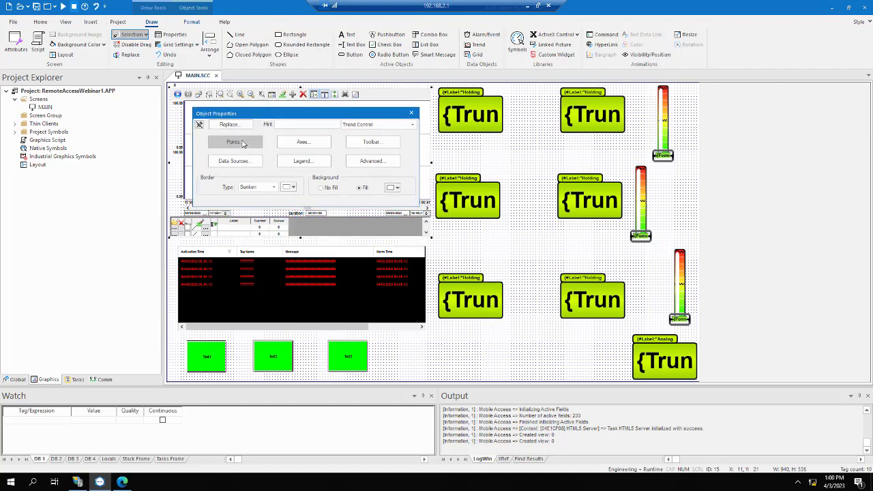
{"action": "left_click", "coordinate": [185, 88]}
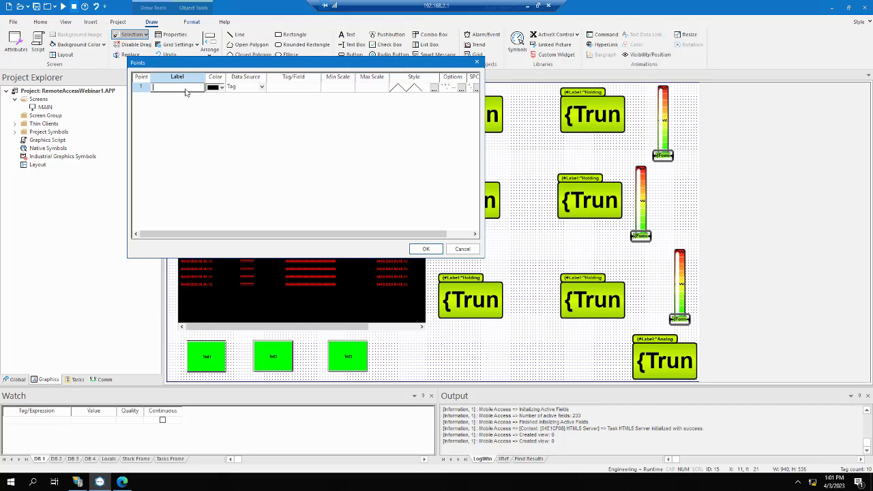
{"action": "type", "text": "HR5"}
{"action": "double_click", "coordinate": [309, 90]}
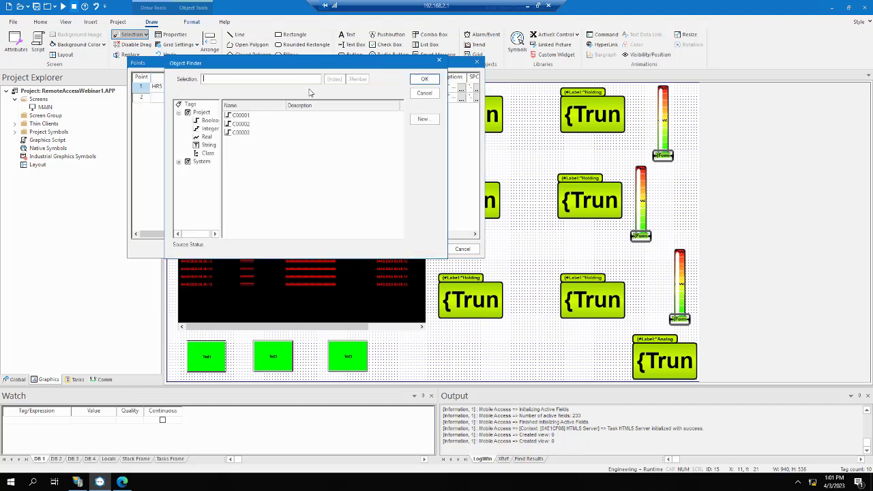
{"action": "left_click", "coordinate": [206, 128]}
{"action": "left_click", "coordinate": [275, 150]}
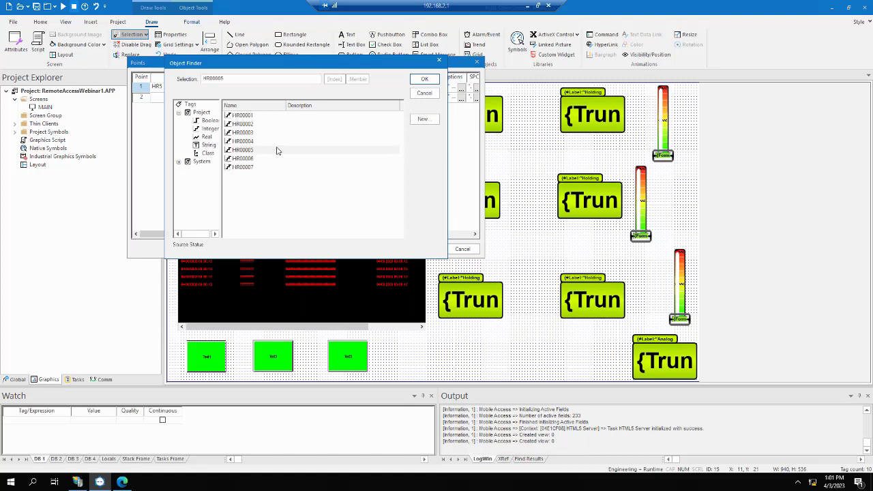
{"action": "left_click", "coordinate": [426, 81]}
Set the HR5 point's minimum scale to 0 and its maximum scale to 30000
{"action": "left_click", "coordinate": [348, 89]}
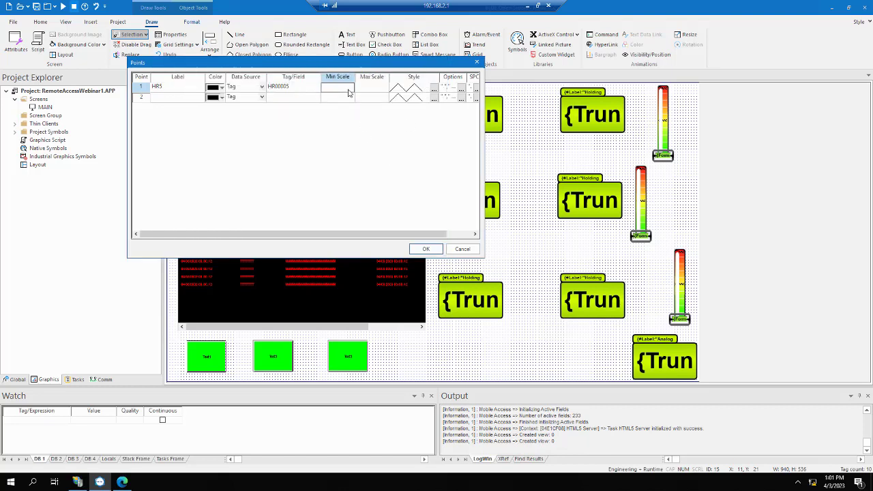
{"action": "left_click", "coordinate": [348, 89]}
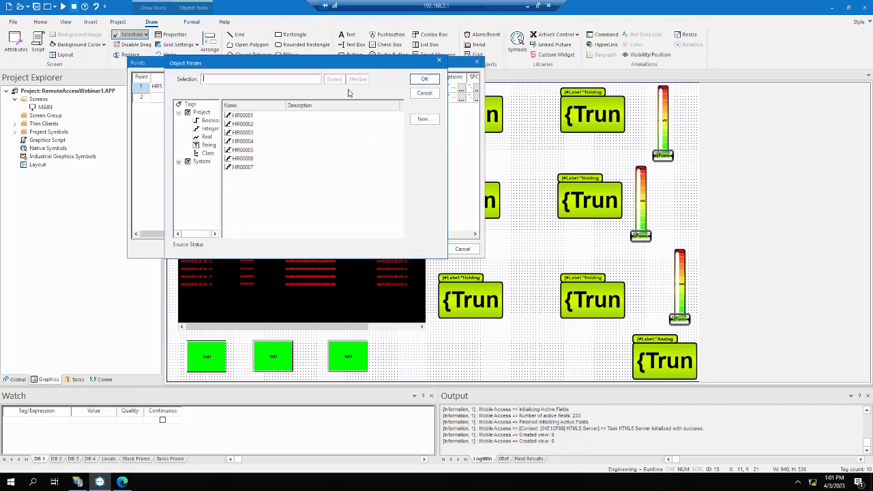
{"action": "left_click", "coordinate": [424, 94]}
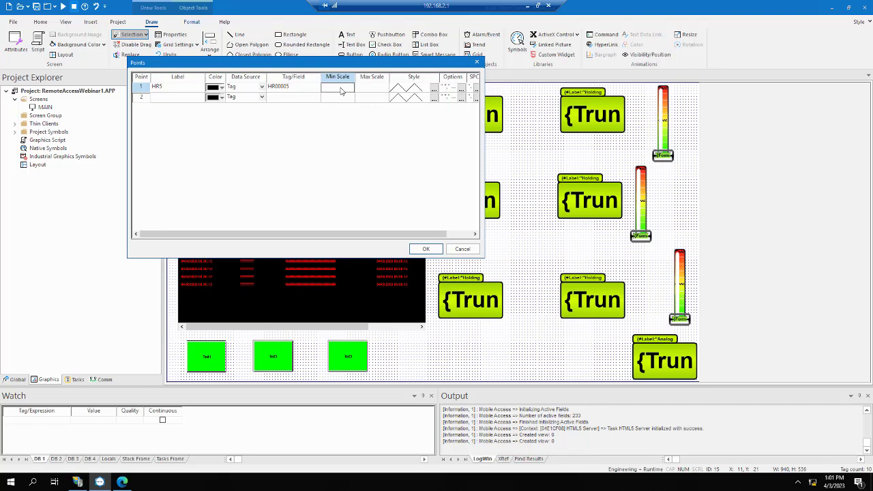
{"action": "left_click", "coordinate": [377, 88]}
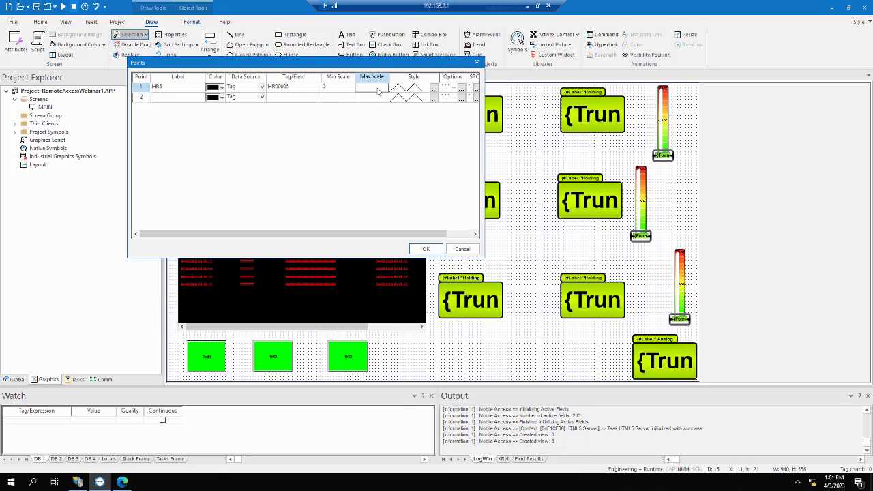
{"action": "type", "text": "30000"}
Add a second trend point labelled HR6 and link it to the tag HR00006
{"action": "left_click", "coordinate": [184, 100]}
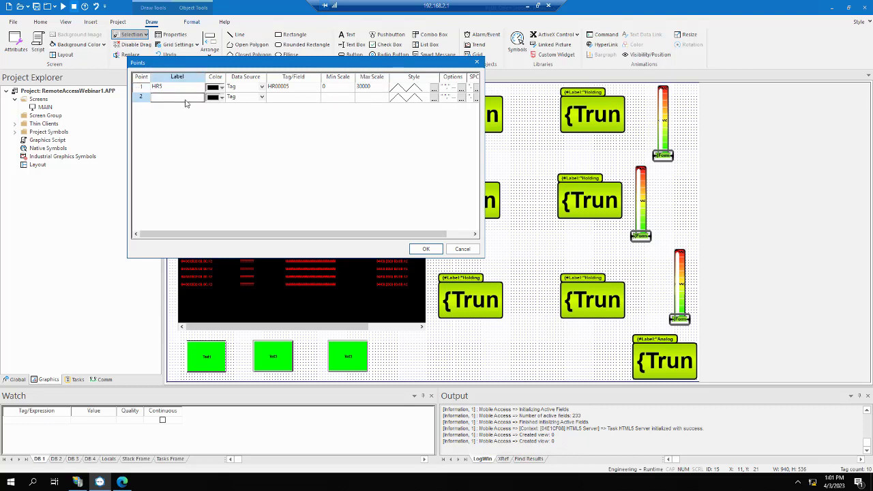
{"action": "type", "text": "HR6"}
{"action": "left_click", "coordinate": [303, 101]}
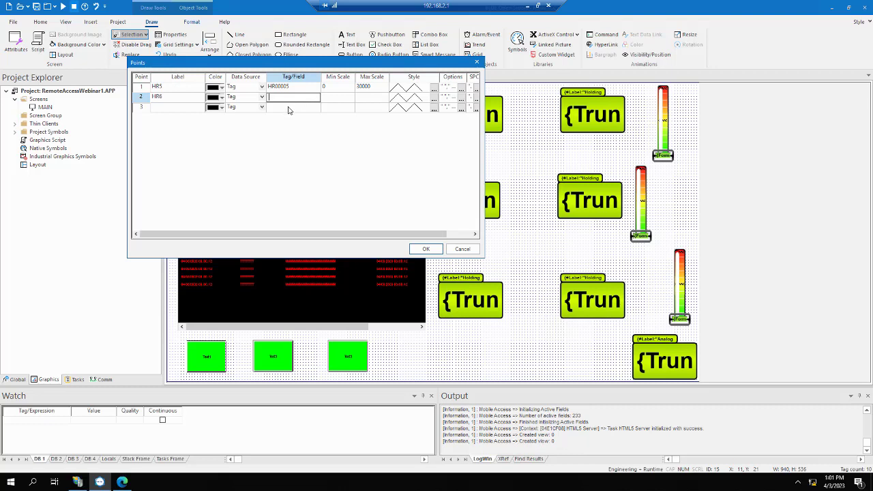
{"action": "double_click", "coordinate": [293, 102]}
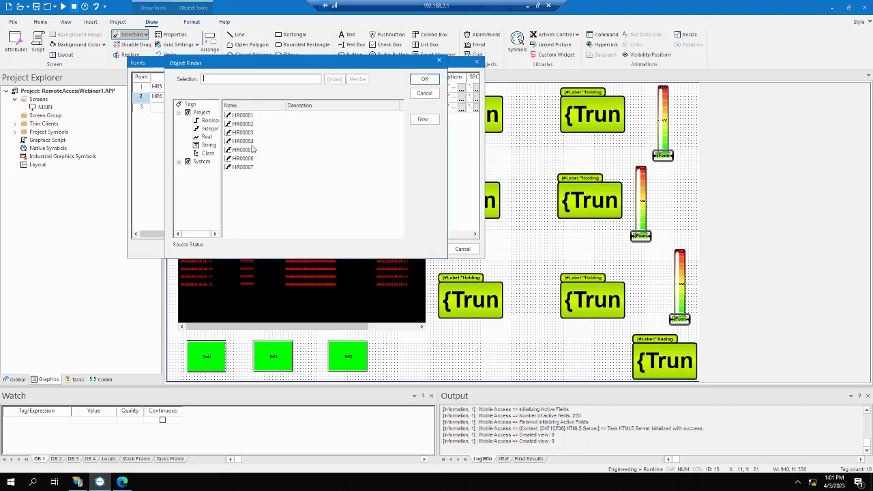
{"action": "left_click", "coordinate": [273, 158]}
{"action": "left_click", "coordinate": [425, 79]}
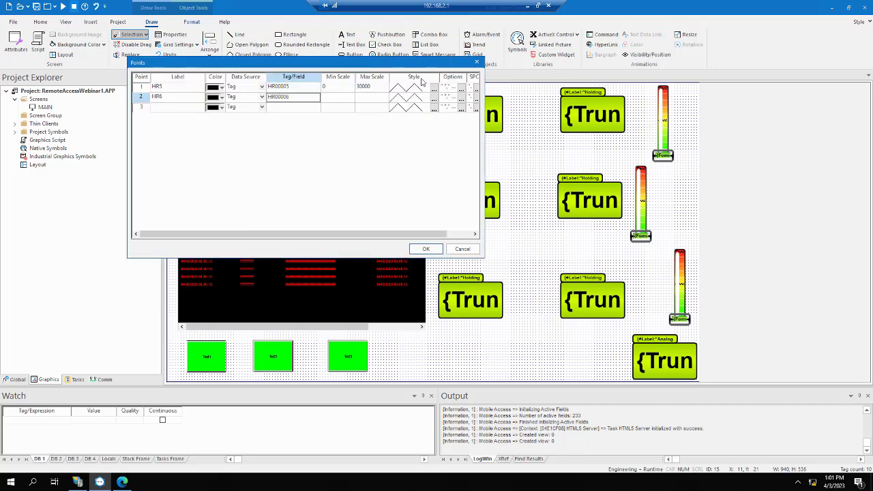
Scale the HR6 point from 0 to 5000 and give it a red color
{"action": "left_click", "coordinate": [333, 101]}
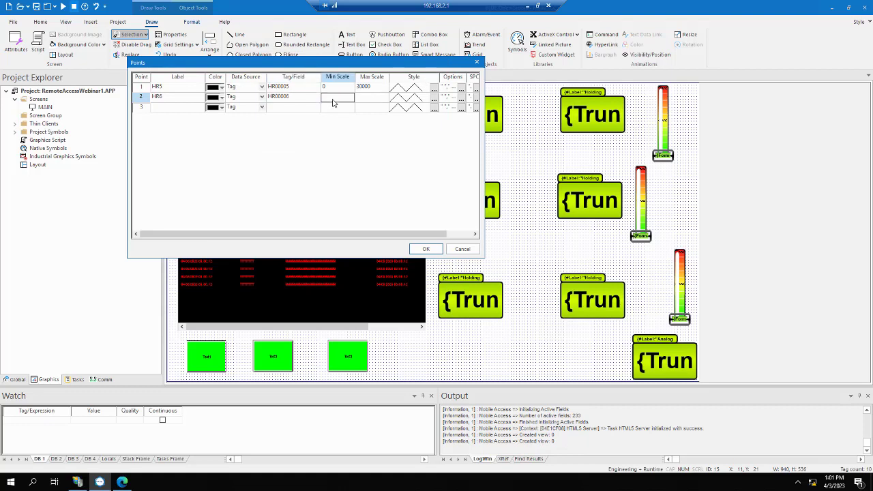
{"action": "type", "text": "0"}
{"action": "left_click", "coordinate": [370, 97]}
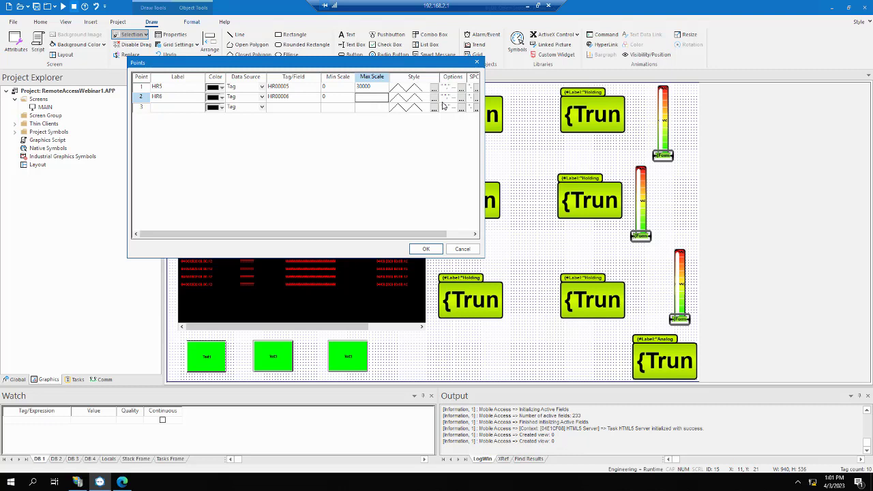
{"action": "type", "text": "5000"}
{"action": "left_click", "coordinate": [221, 98]}
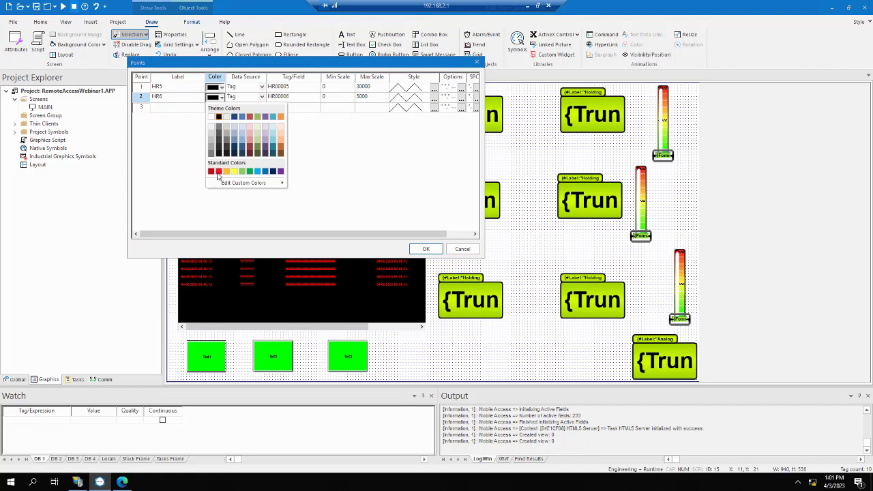
{"action": "left_click", "coordinate": [219, 171]}
Add a third trend point labelled HR7, color it green, and link it to the tag HR00007
{"action": "left_click", "coordinate": [191, 109]}
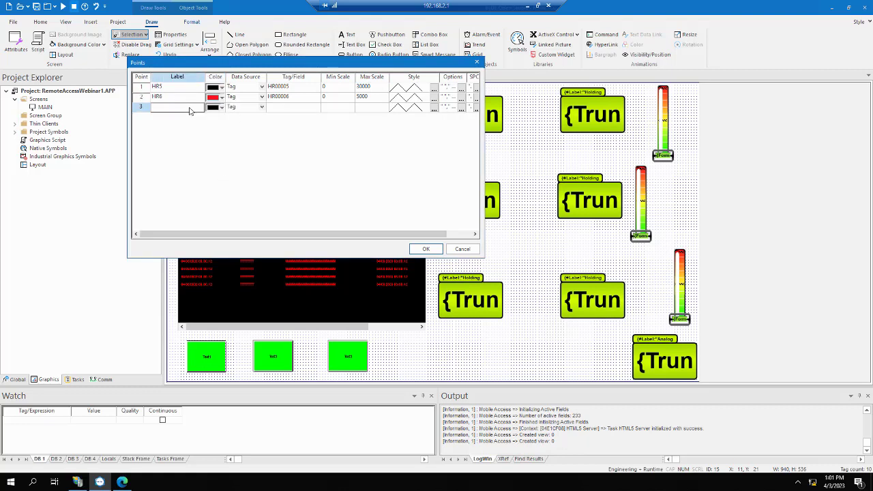
{"action": "type", "text": "HR7"}
{"action": "left_click", "coordinate": [222, 108]}
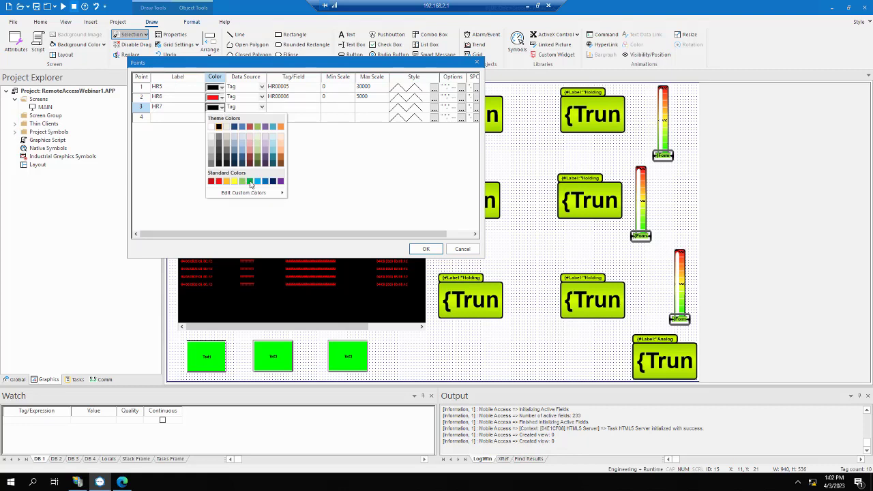
{"action": "left_click", "coordinate": [250, 181]}
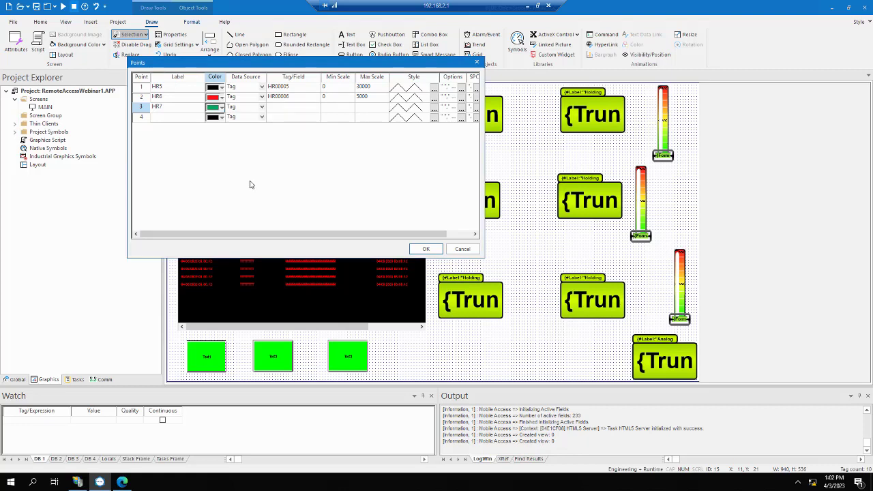
{"action": "double_click", "coordinate": [276, 111]}
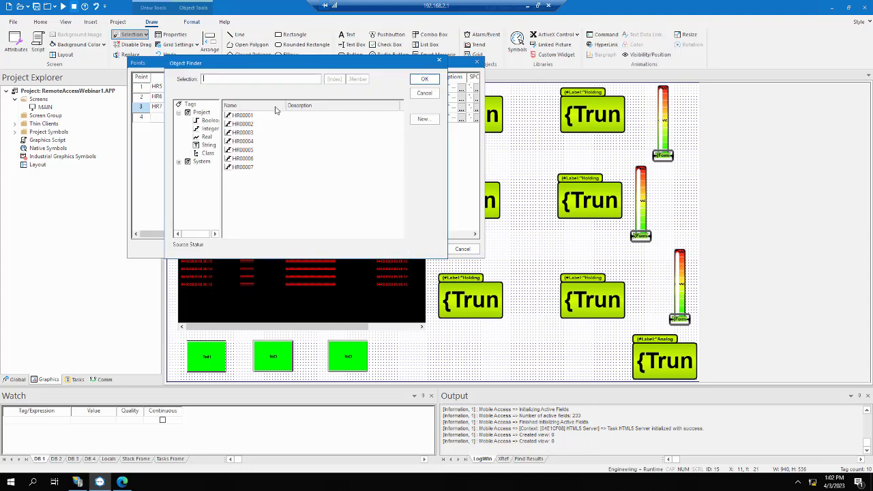
{"action": "left_click", "coordinate": [247, 169]}
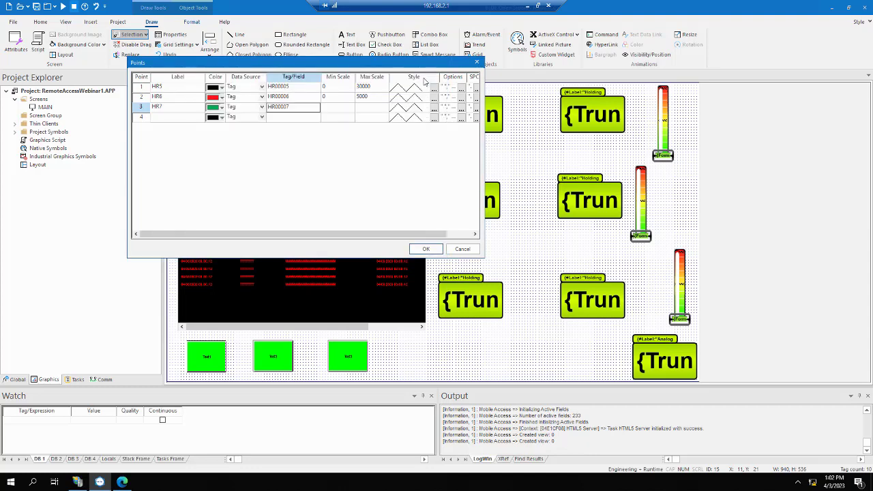
{"action": "left_click", "coordinate": [424, 79]}
Scale the HR7 point from 0 to 500 and accept the trend's point list
{"action": "double_click", "coordinate": [336, 109]}
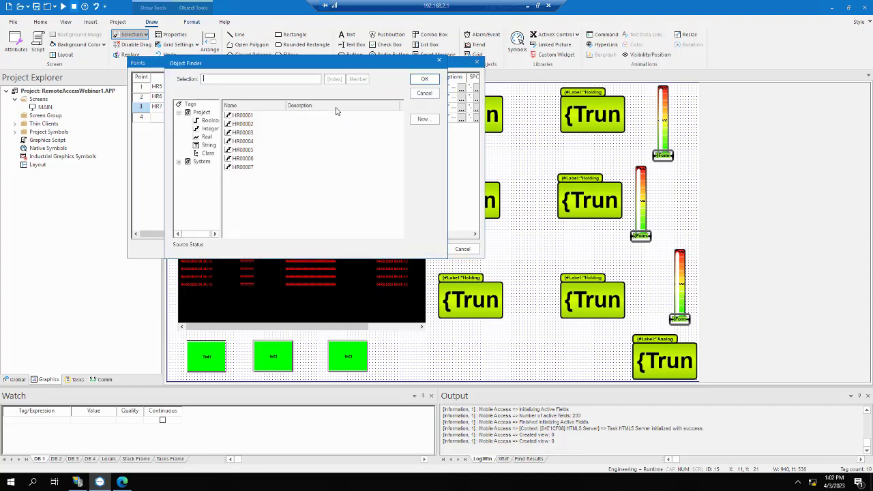
{"action": "left_click", "coordinate": [423, 93]}
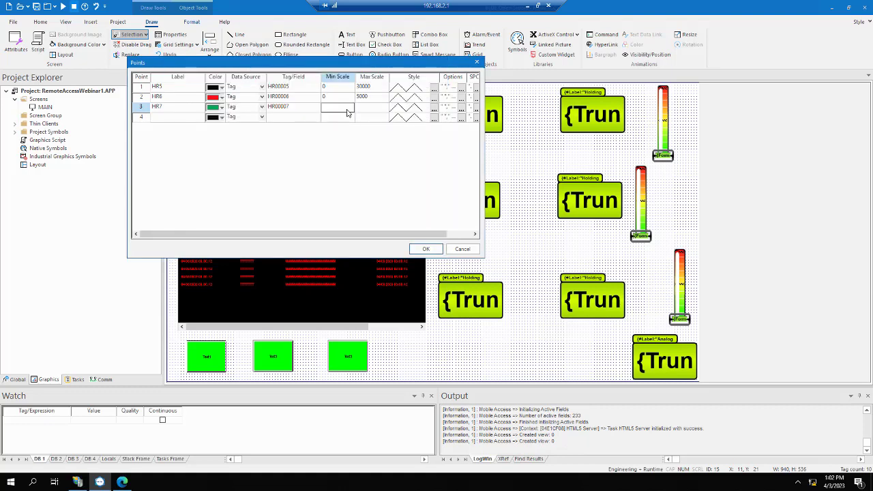
{"action": "type", "text": "0"}
{"action": "left_click", "coordinate": [376, 111]}
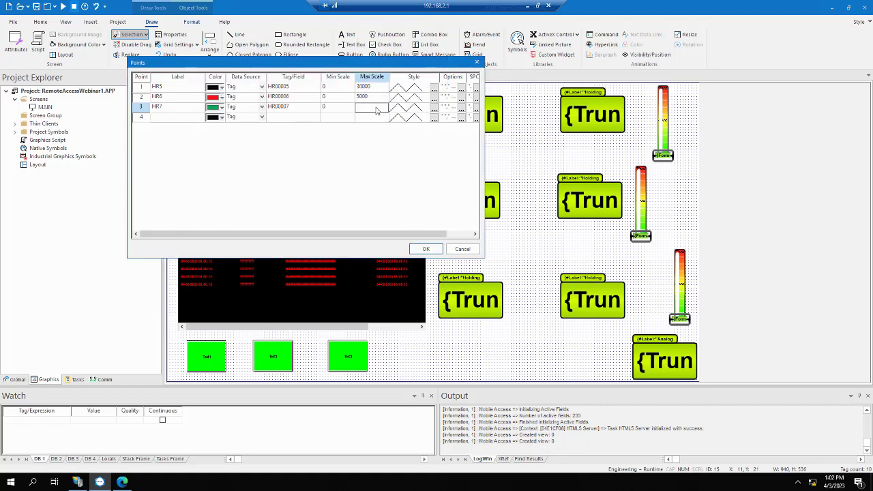
{"action": "type", "text": "500"}
{"action": "left_click", "coordinate": [426, 249]}
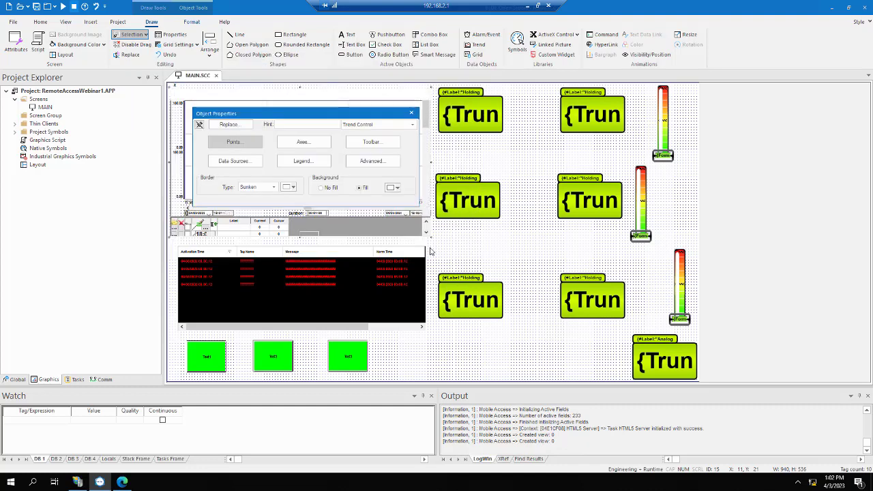
Review the Trend Control's axes and toolbar settings, and fill its background with gray
{"action": "left_click", "coordinate": [304, 142]}
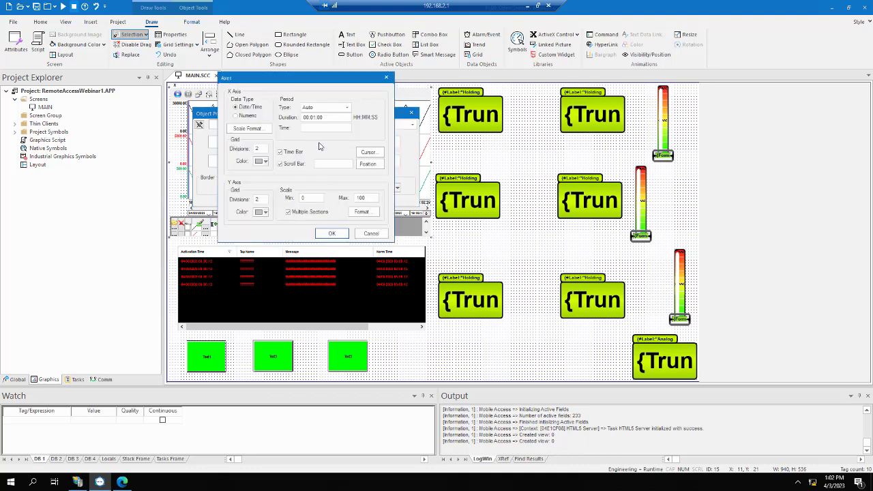
{"action": "left_click", "coordinate": [333, 235]}
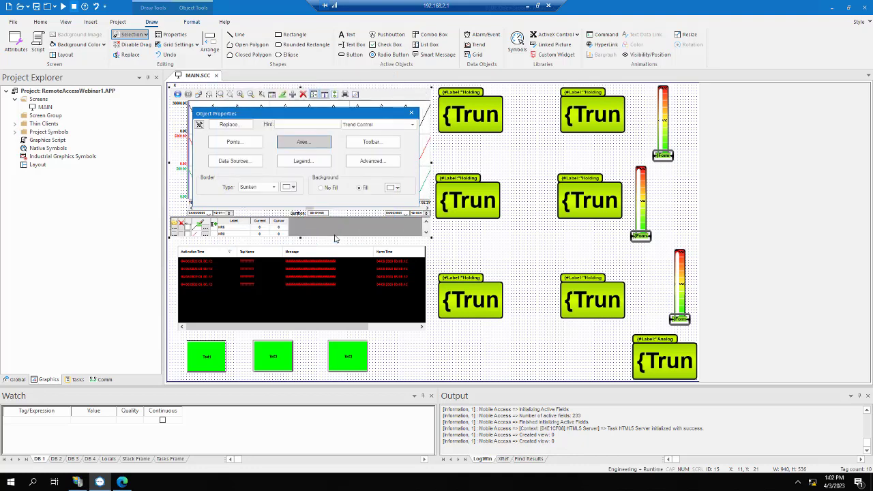
{"action": "left_click", "coordinate": [380, 143]}
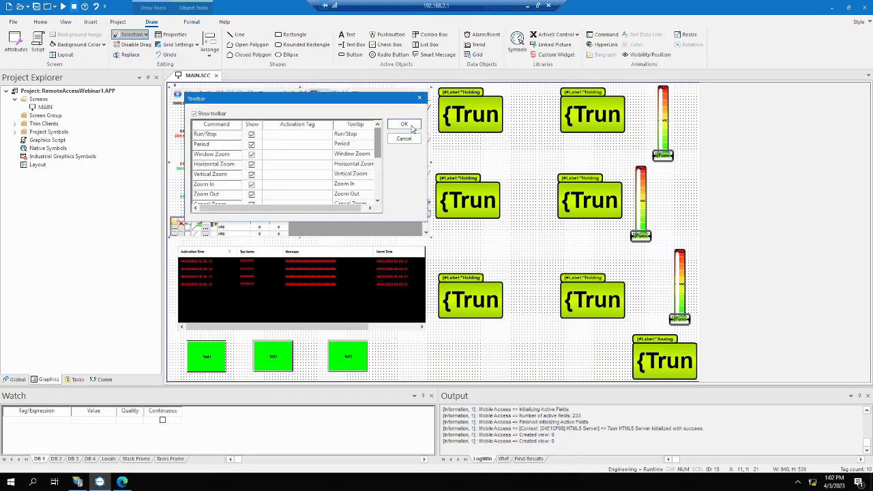
{"action": "left_click", "coordinate": [407, 127]}
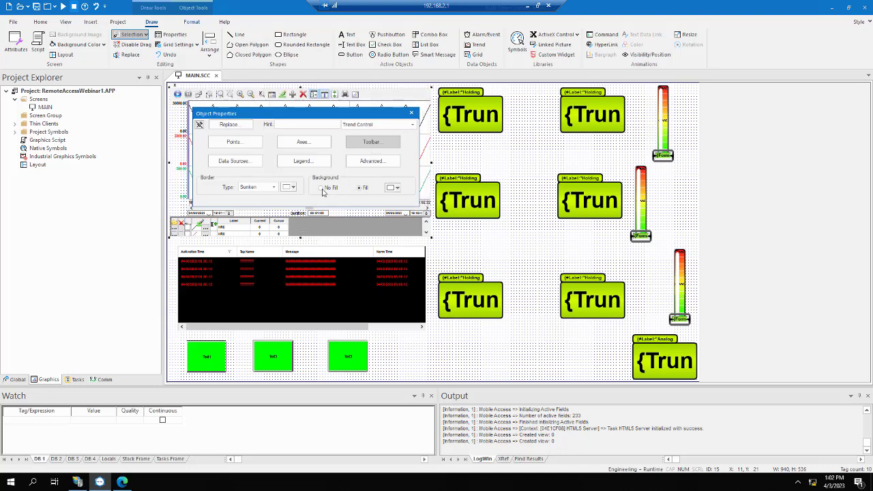
{"action": "left_click", "coordinate": [397, 188]}
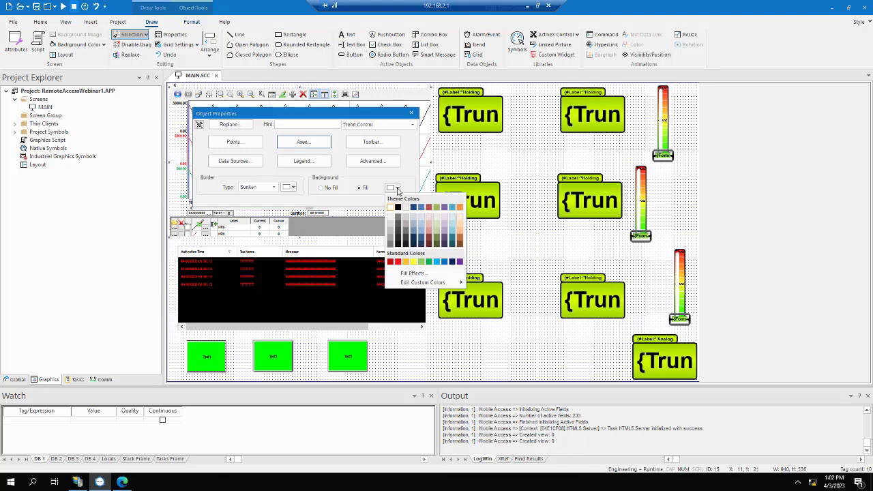
{"action": "left_click", "coordinate": [390, 240]}
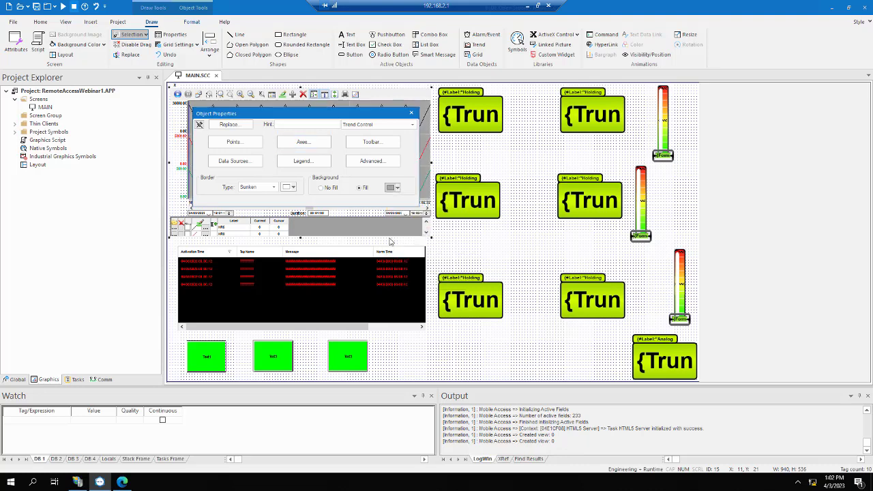
{"action": "left_click", "coordinate": [411, 114]}
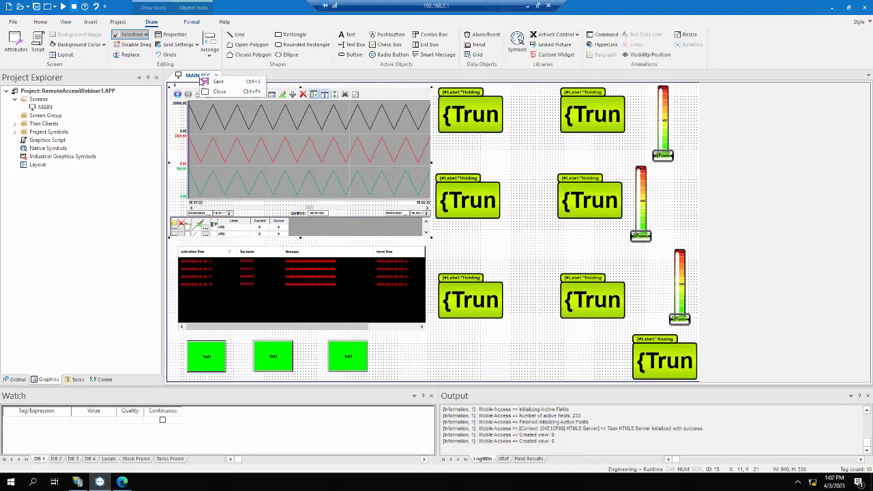
With the MAIN screen saved and closed, save all screens as HTML and run the project locally
{"action": "left_click", "coordinate": [216, 76]}
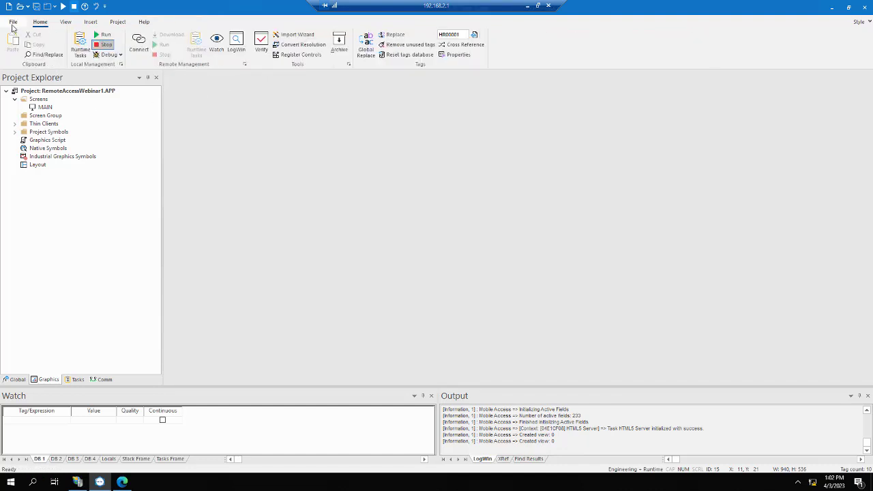
{"action": "left_click", "coordinate": [13, 22]}
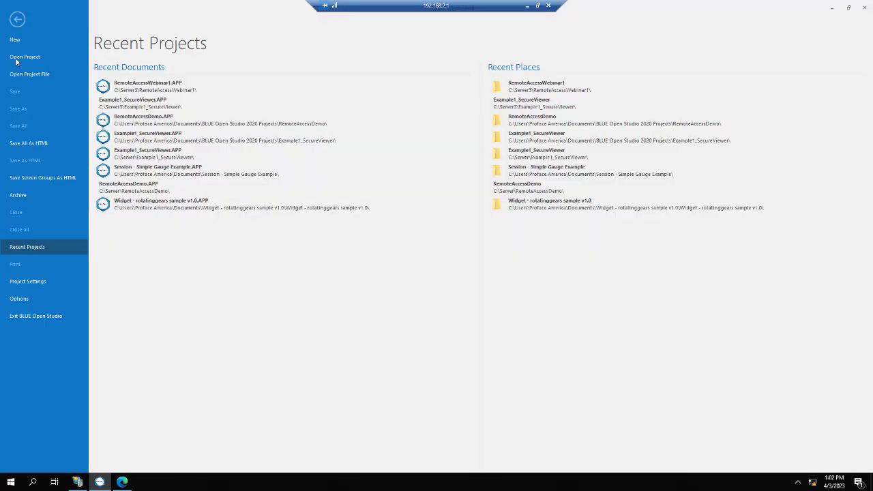
{"action": "left_click", "coordinate": [26, 144]}
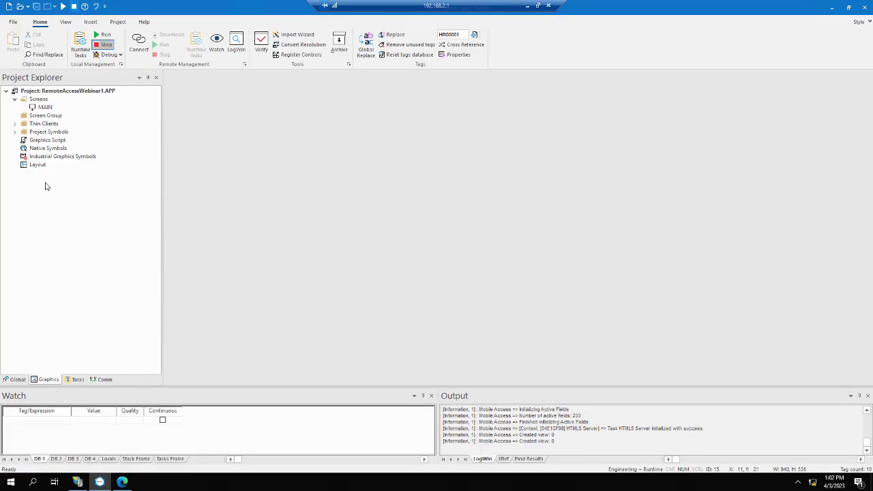
{"action": "left_click", "coordinate": [101, 35]}
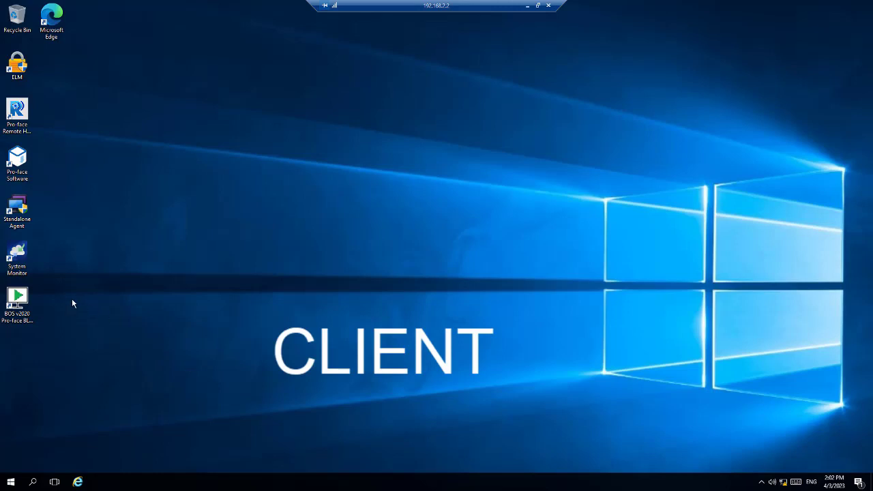
On the client, launch the BOS v2020 Secure Viewer and load the Mobile Access favorite in Microsoft Edge
{"action": "double_click", "coordinate": [25, 297]}
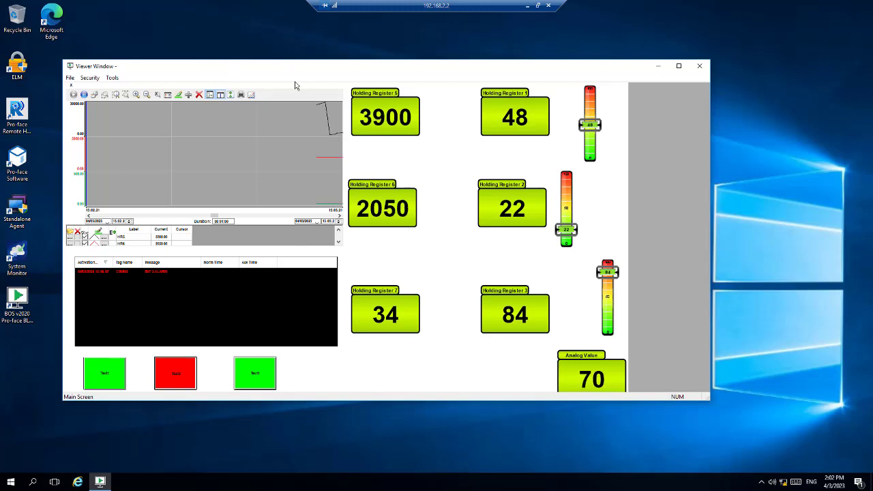
{"action": "double_click", "coordinate": [53, 24]}
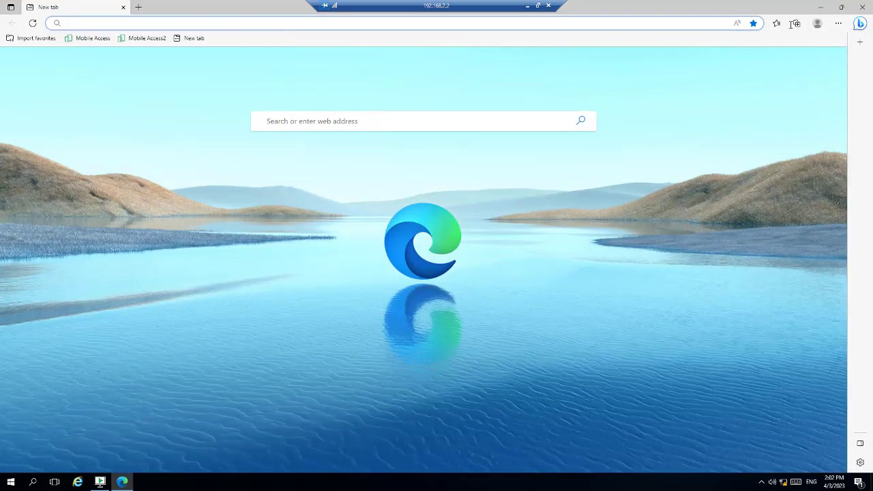
{"action": "left_click", "coordinate": [776, 23]}
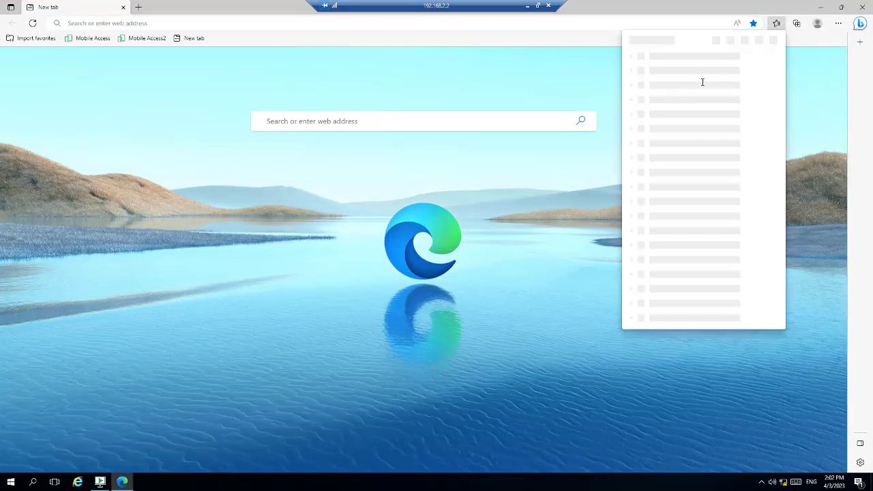
{"action": "left_click", "coordinate": [673, 71]}
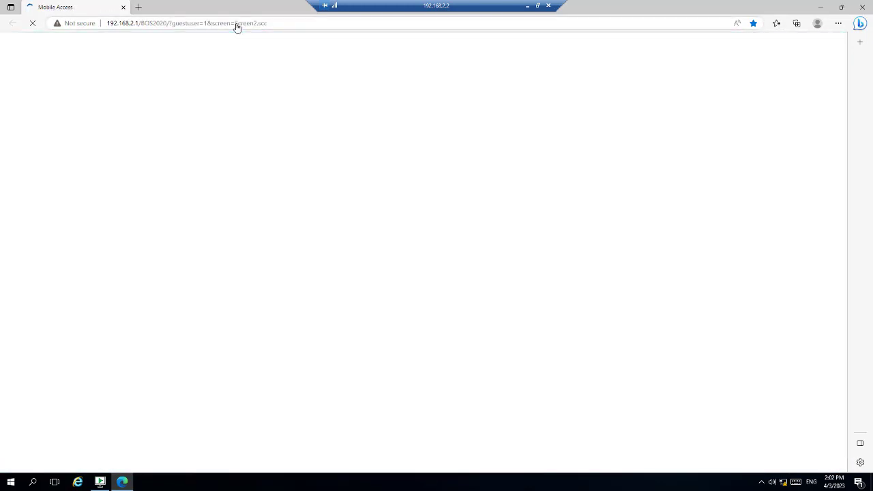
Change the screen in the Mobile Access address to MAIN.scc and load the page
{"action": "left_click", "coordinate": [236, 25]}
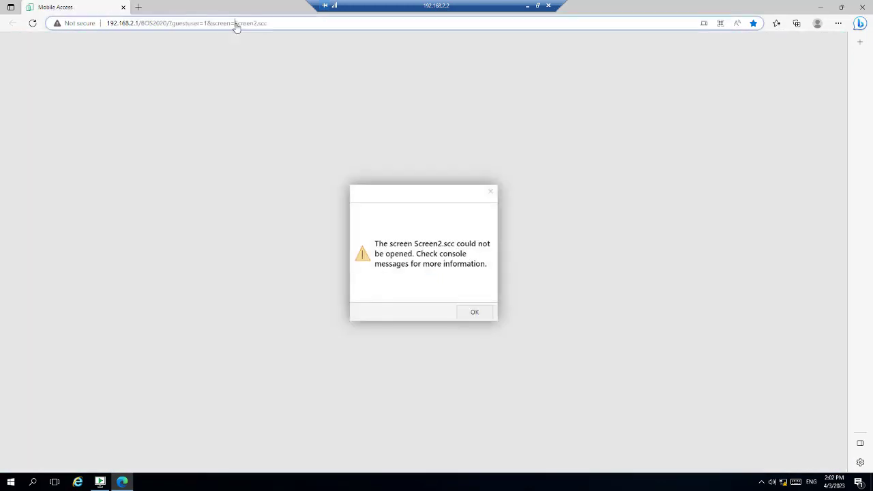
{"action": "key", "text": "Delete"}
{"action": "key", "text": "Delete"}
{"action": "key", "text": "Delete"}
{"action": "key", "text": "Delete"}
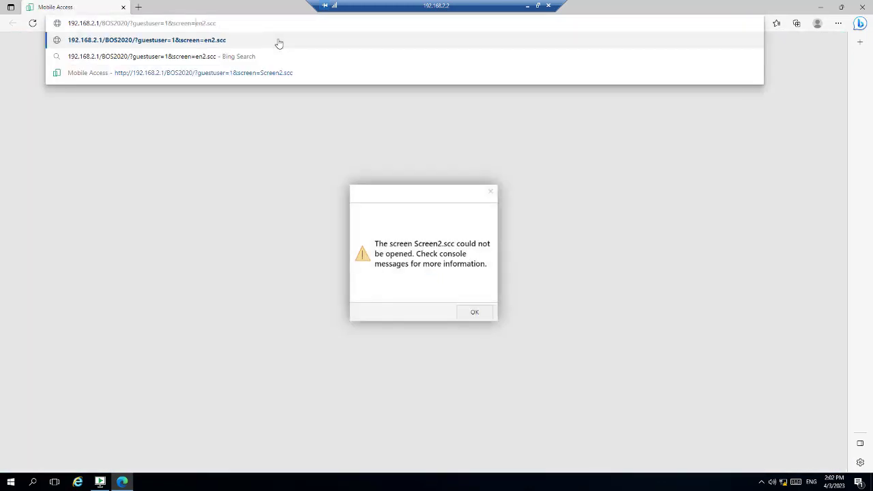
{"action": "key", "text": "Delete"}
{"action": "key", "text": "Delete"}
{"action": "key", "text": "Delete"}
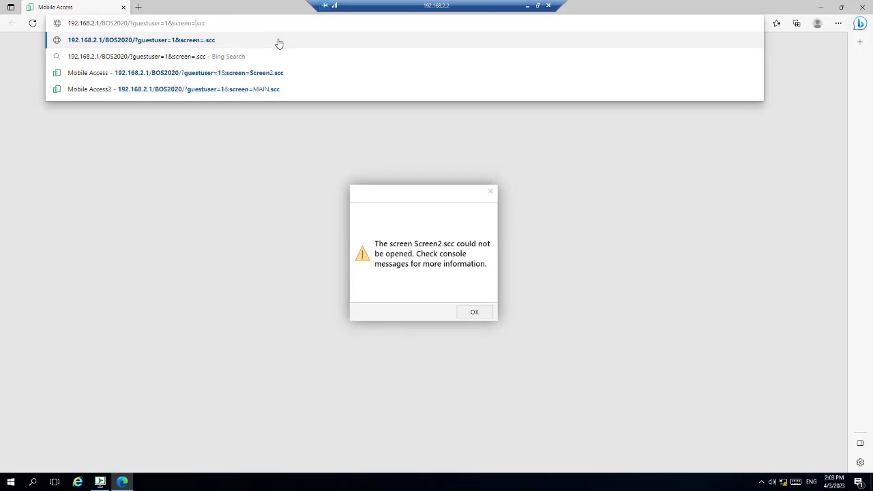
{"action": "type", "text": "MAIN"}
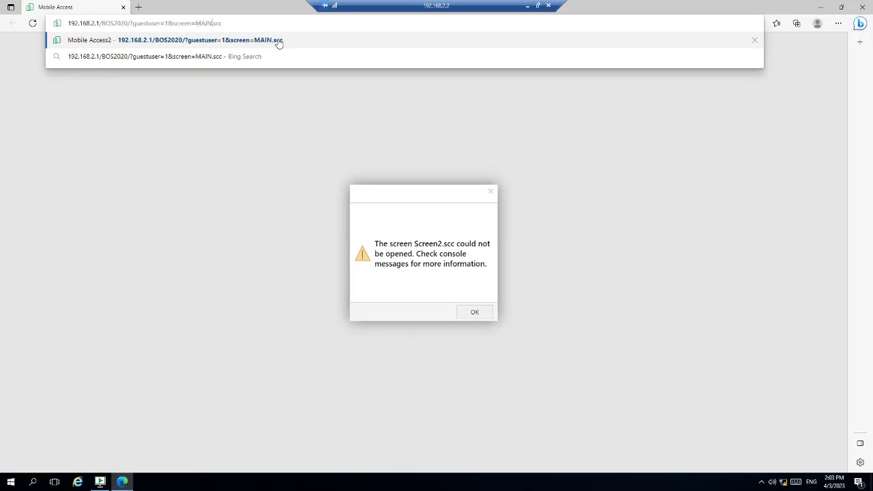
{"action": "key", "text": "Return"}
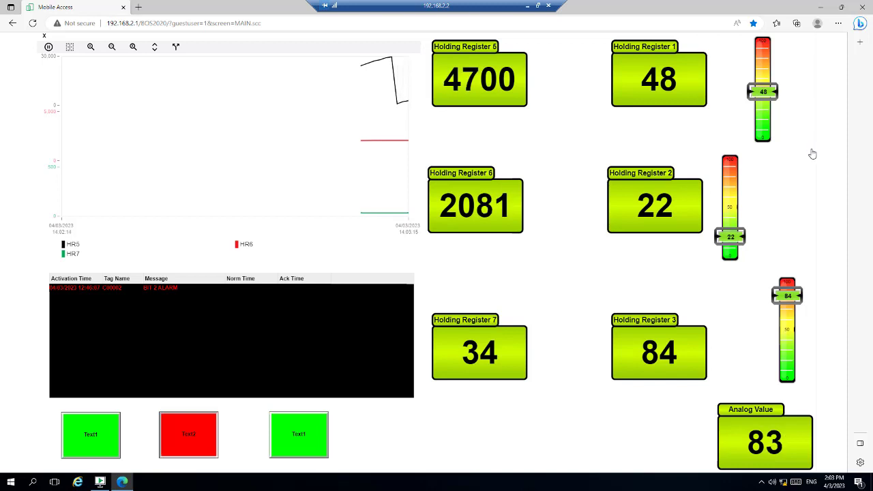
Restore the browser window and arrange it beside the Secure Viewer to compare the MAIN screen in both
{"action": "left_click", "coordinate": [843, 8]}
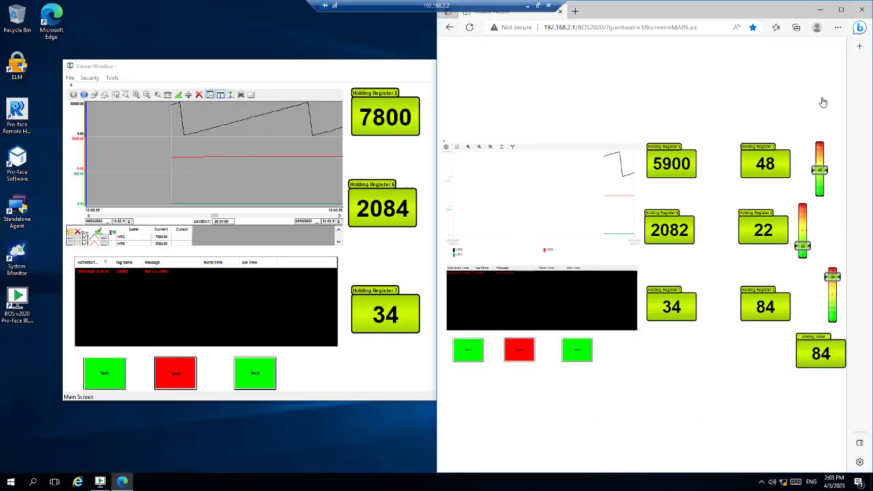
{"action": "left_click", "coordinate": [401, 71]}
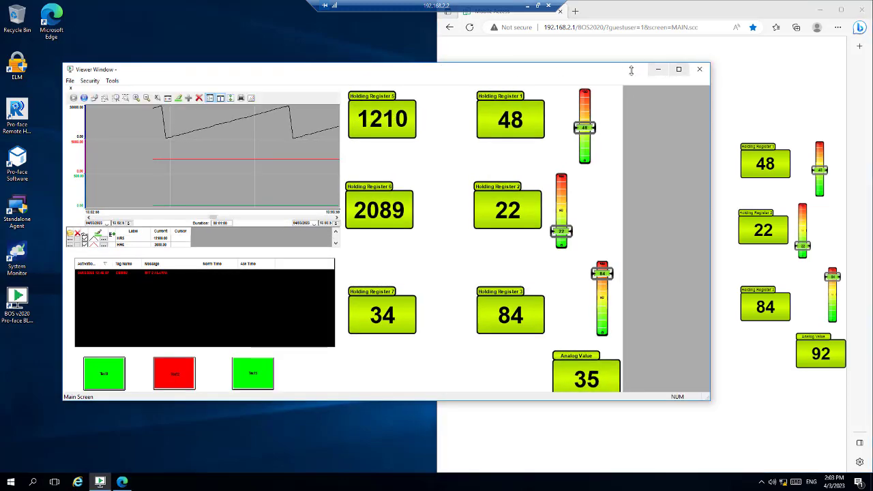
{"action": "left_click_drag", "start_coordinate": [632, 69], "coordinate": [402, 73]}
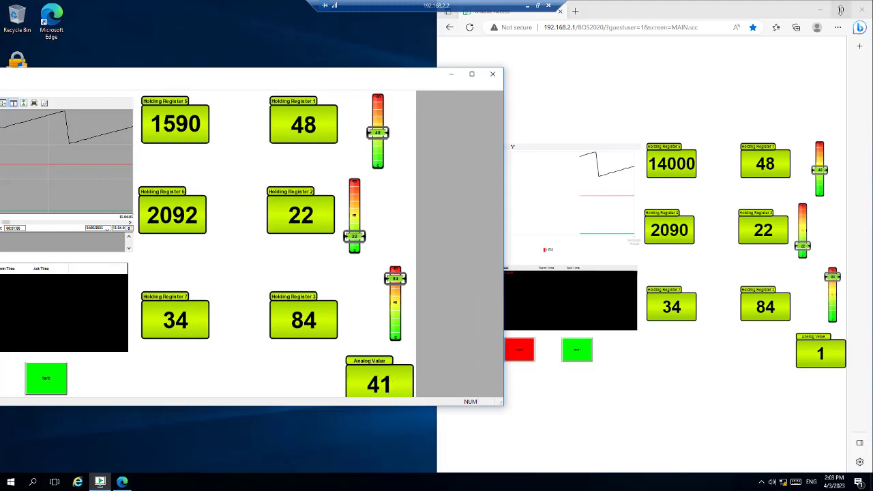
{"action": "left_click", "coordinate": [801, 11]}
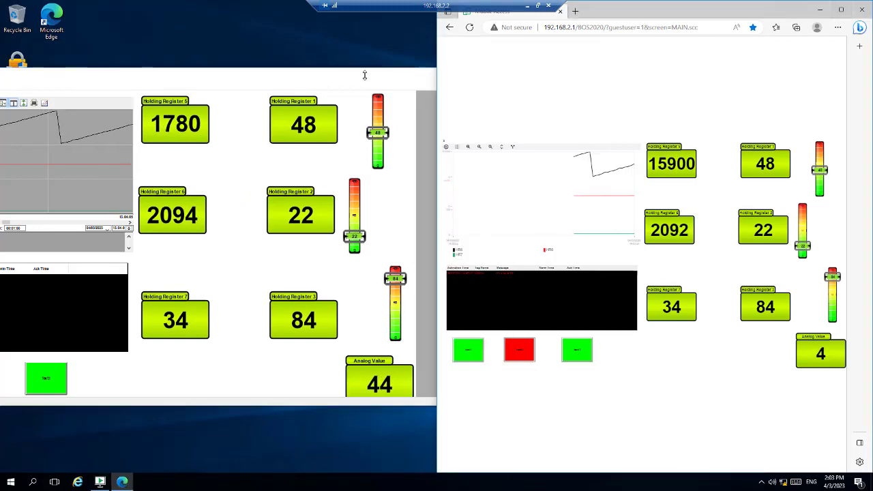
{"action": "left_click_drag", "start_coordinate": [367, 74], "coordinate": [514, 83]}
{"action": "left_click", "coordinate": [787, 7]}
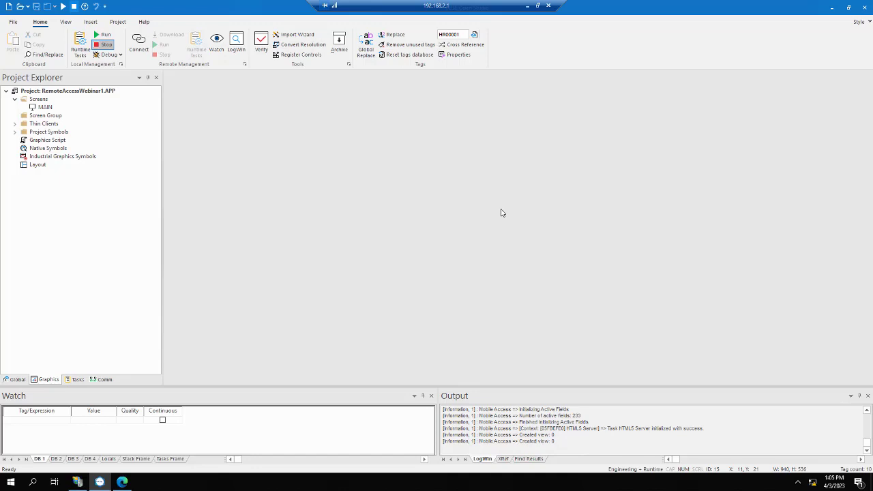
In BLUE Open Studio on the server, open the Mobile Access configuration of the project and its area settings
{"action": "left_click", "coordinate": [117, 22]}
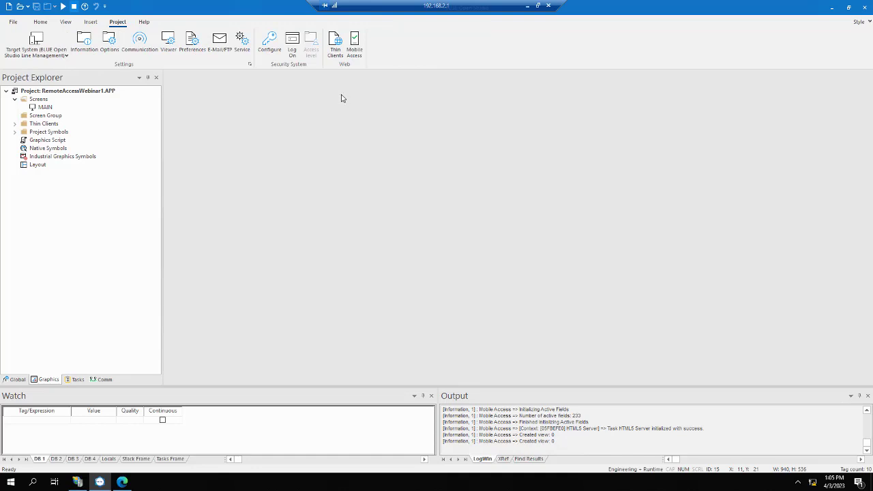
{"action": "left_click", "coordinate": [358, 43]}
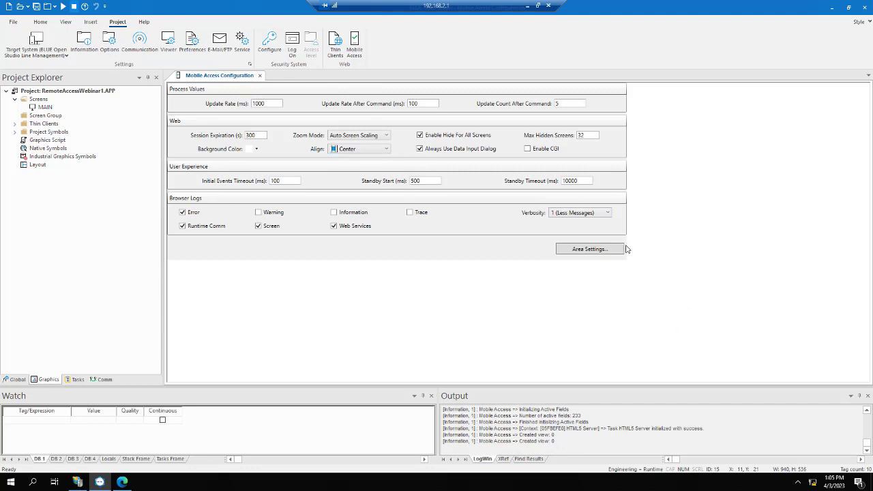
{"action": "left_click", "coordinate": [590, 249]}
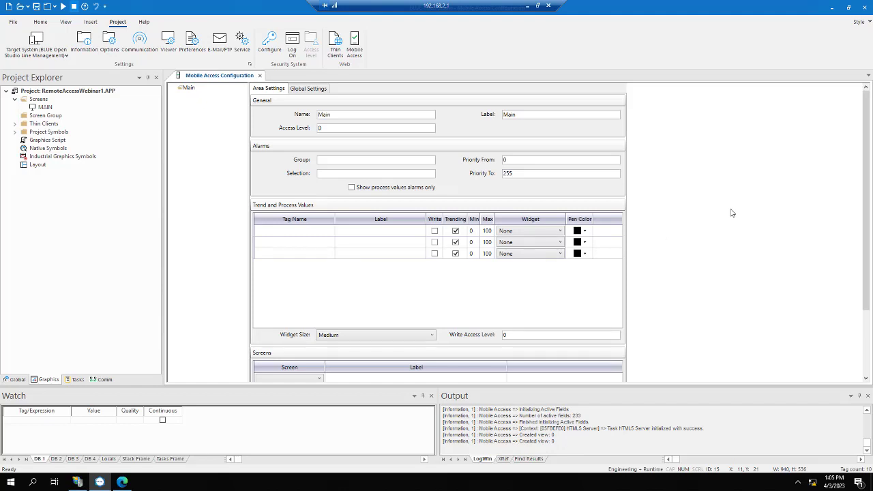
Add the main screen to the Main area's screen list with the label "This is the screen label"
{"action": "scroll", "coordinate": [731, 214], "scroll_direction": "down", "scroll_amount": 1}
{"action": "scroll", "coordinate": [731, 213], "scroll_direction": "up", "scroll_amount": 1}
{"action": "scroll", "coordinate": [815, 177], "scroll_direction": "down", "scroll_amount": 2}
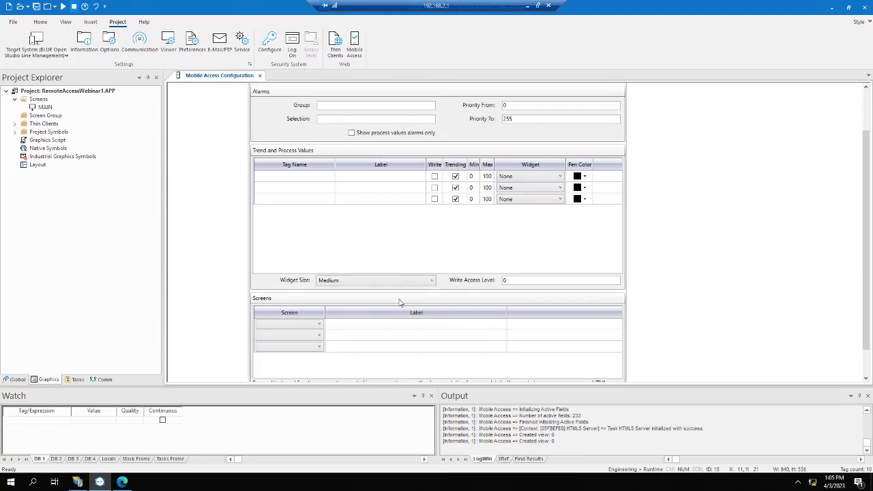
{"action": "left_click", "coordinate": [319, 324]}
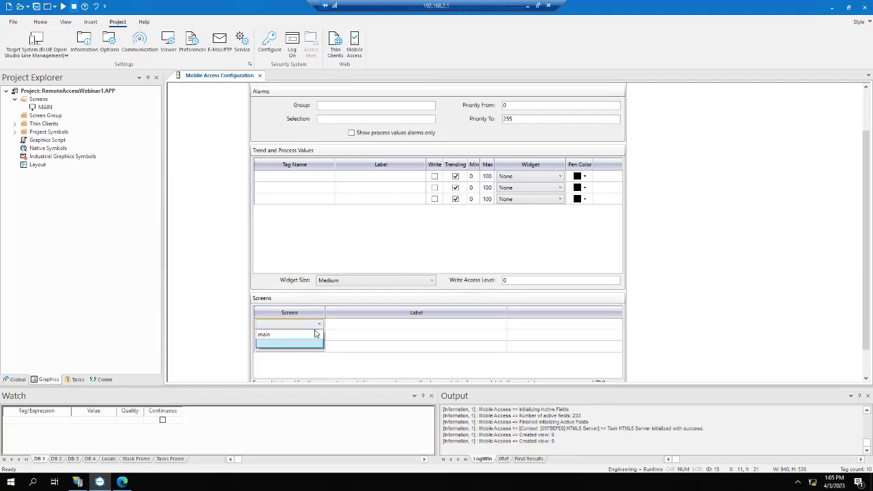
{"action": "left_click", "coordinate": [305, 337]}
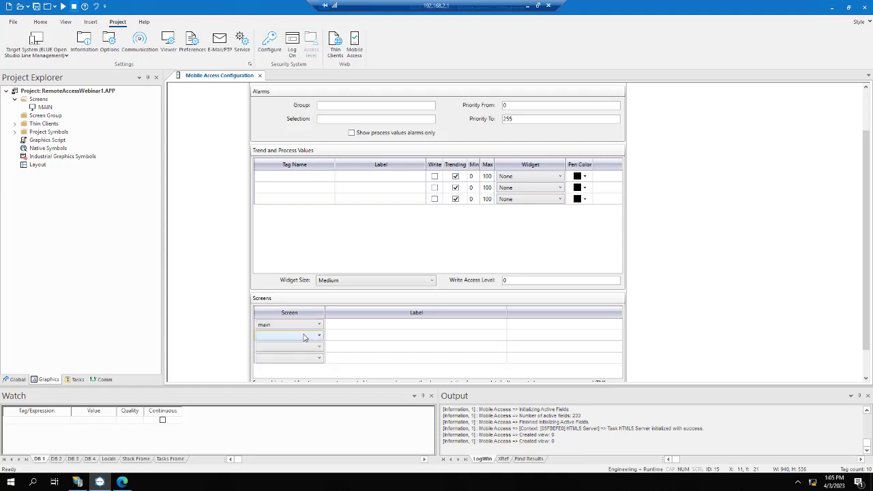
{"action": "left_click", "coordinate": [365, 325]}
{"action": "left_click", "coordinate": [365, 325]}
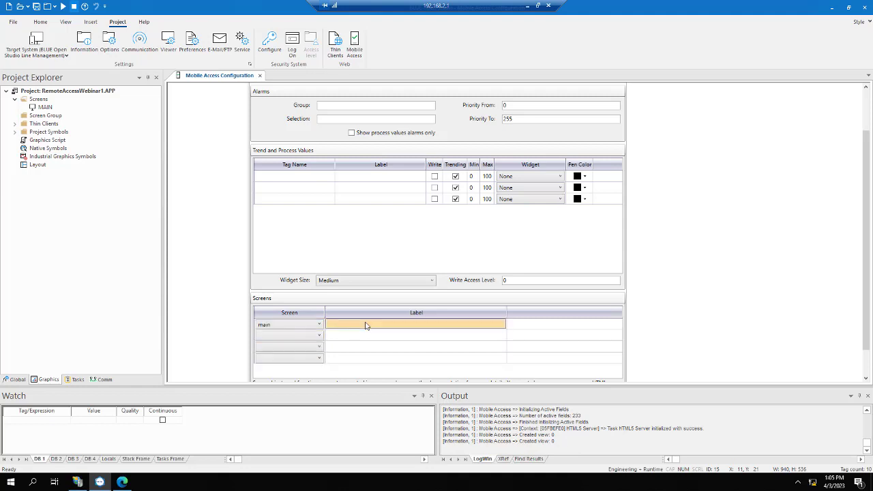
{"action": "type", "text": "This is the screen label"}
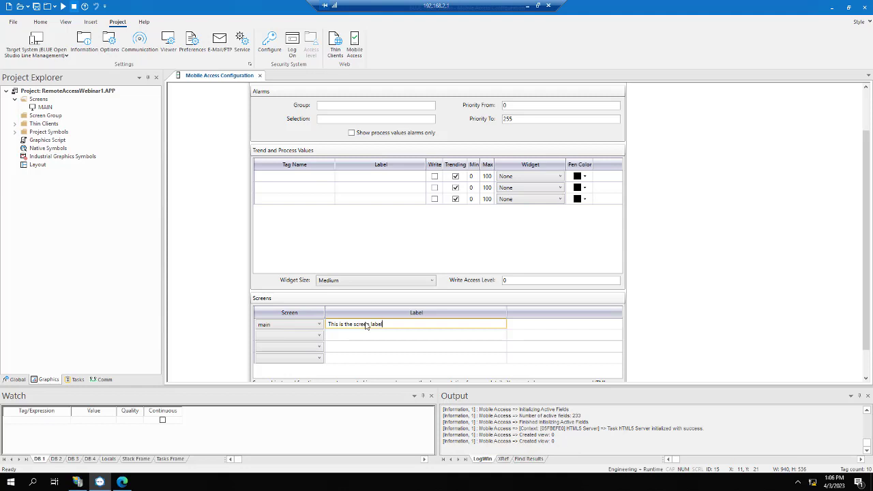
{"action": "left_click", "coordinate": [383, 340]}
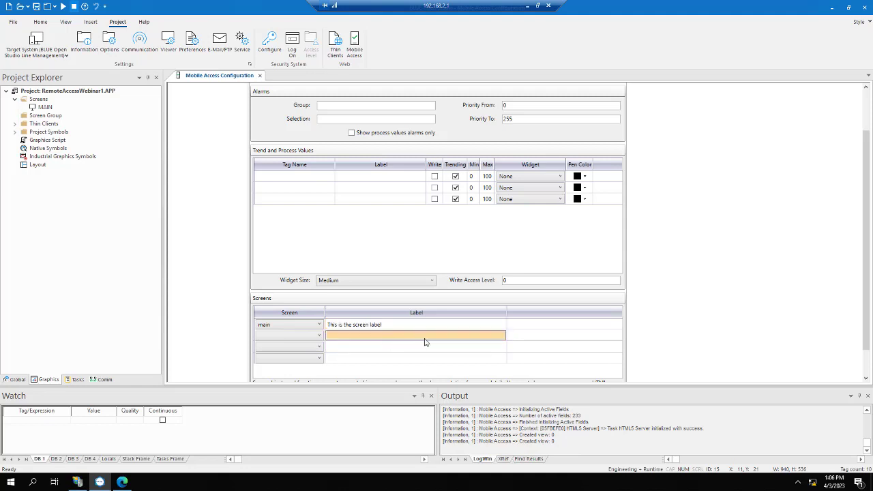
Add the tag HR00005 to the trend and process values, labelled HR5, with a Circular Gauge widget
{"action": "left_click", "coordinate": [317, 181]}
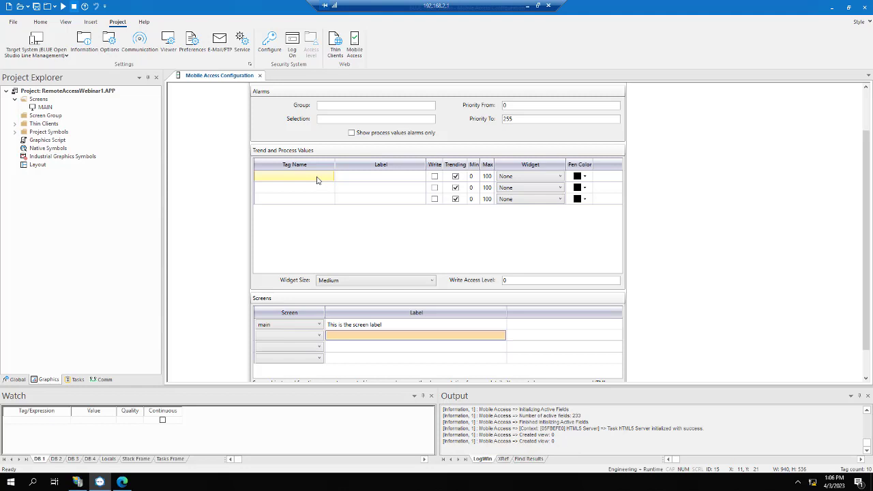
{"action": "double_click", "coordinate": [317, 178]}
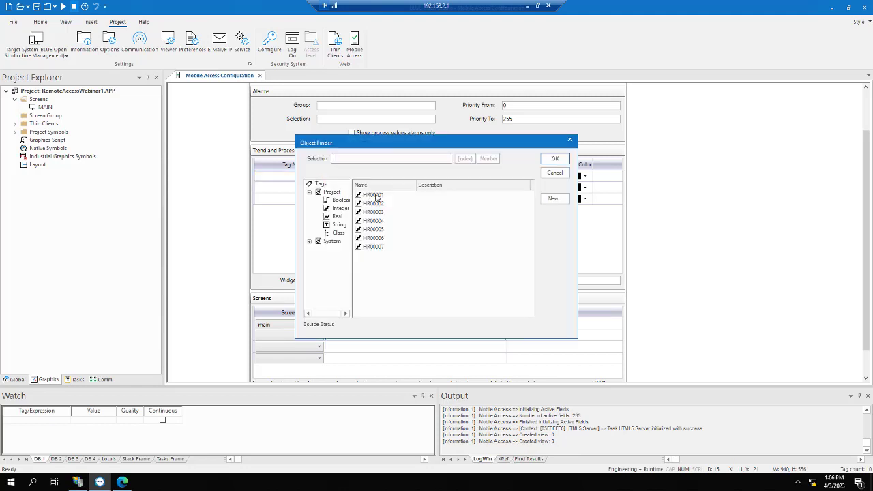
{"action": "left_click", "coordinate": [378, 230]}
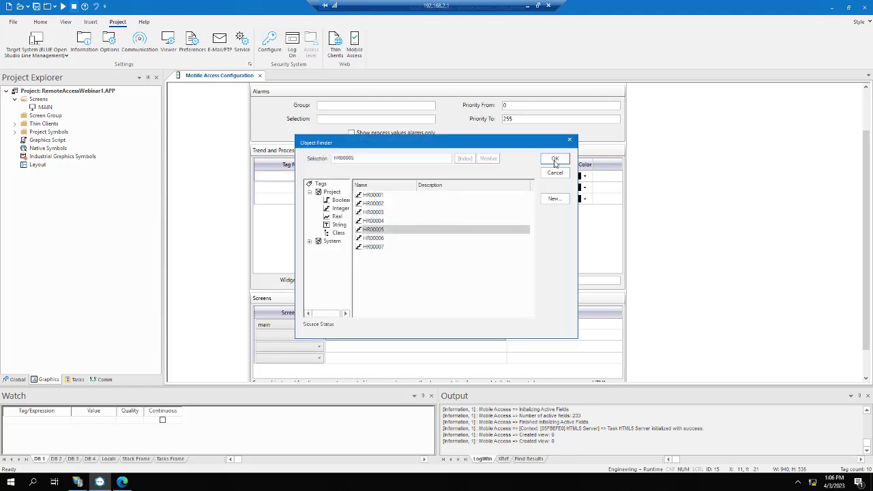
{"action": "left_click", "coordinate": [555, 161]}
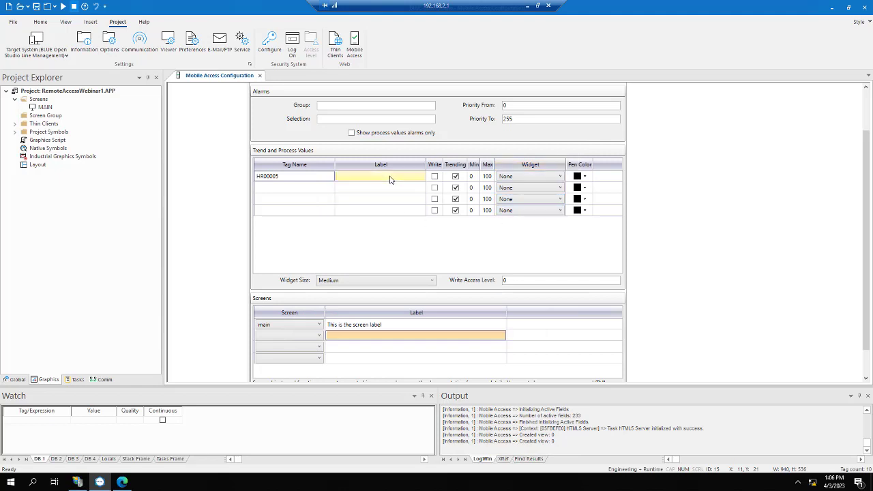
{"action": "left_click", "coordinate": [391, 177]}
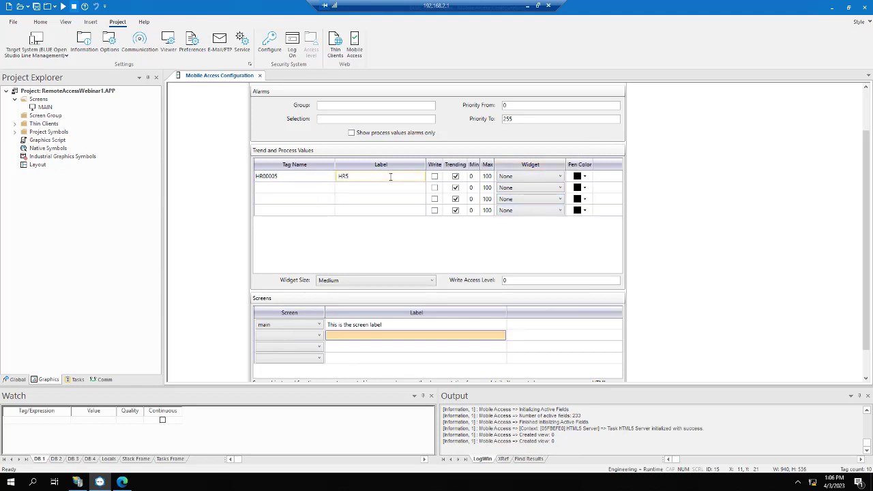
{"action": "left_click", "coordinate": [560, 177]}
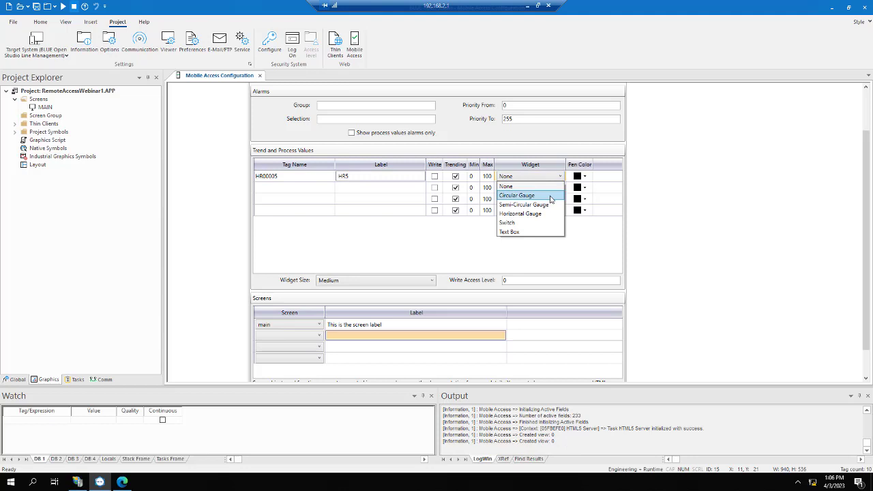
{"action": "left_click", "coordinate": [551, 196]}
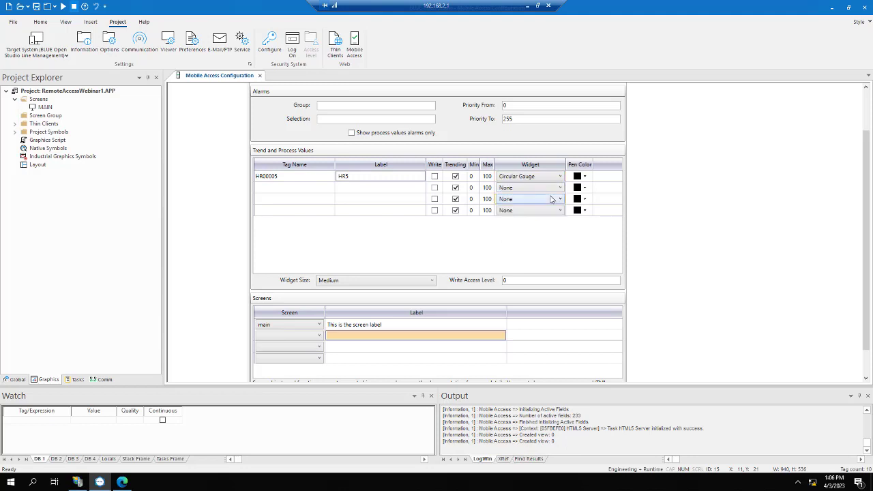
Add the tag HR00006 as the second trend and process value, labelled HR6
{"action": "left_click", "coordinate": [314, 188]}
{"action": "type", "text": "HR00006"}
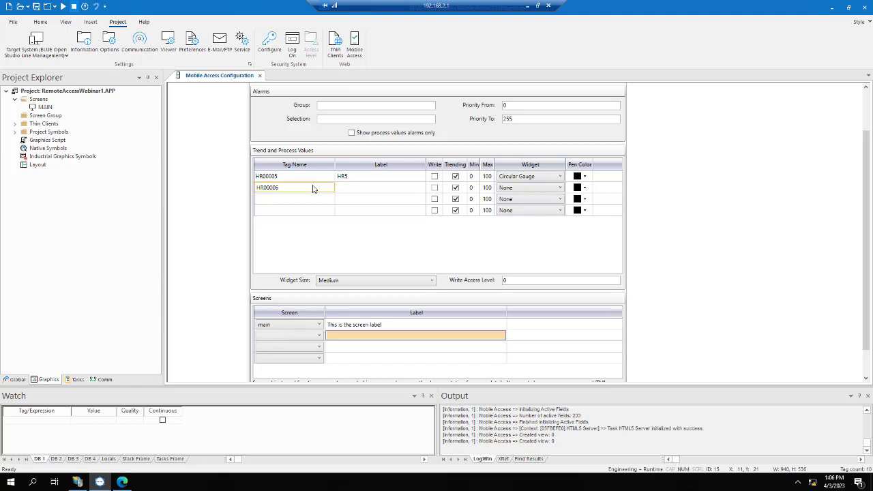
{"action": "key", "text": "Tab"}
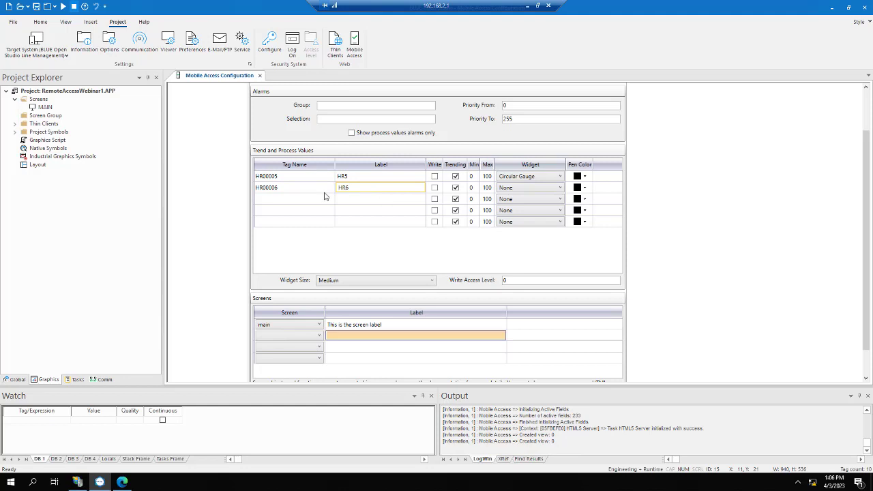
Add the tag HR00007 as the third trend and process value, labelled HR7
{"action": "double_click", "coordinate": [325, 197]}
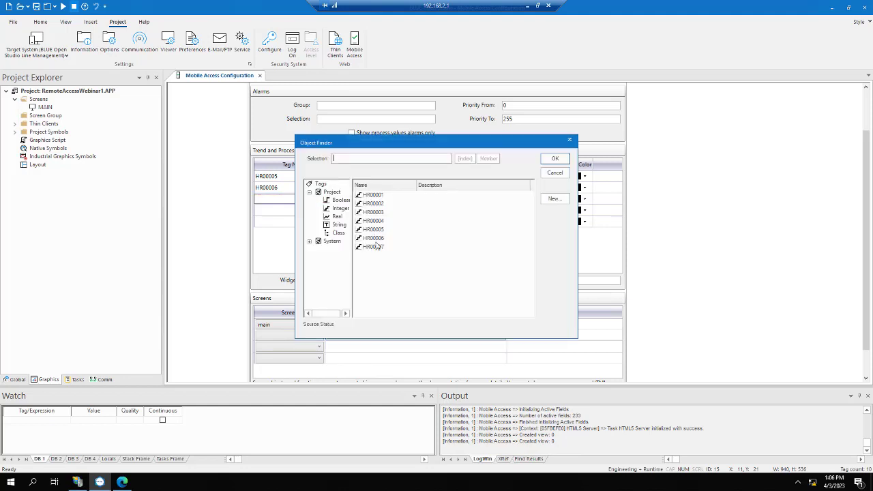
{"action": "left_click", "coordinate": [381, 246]}
{"action": "left_click", "coordinate": [555, 159]}
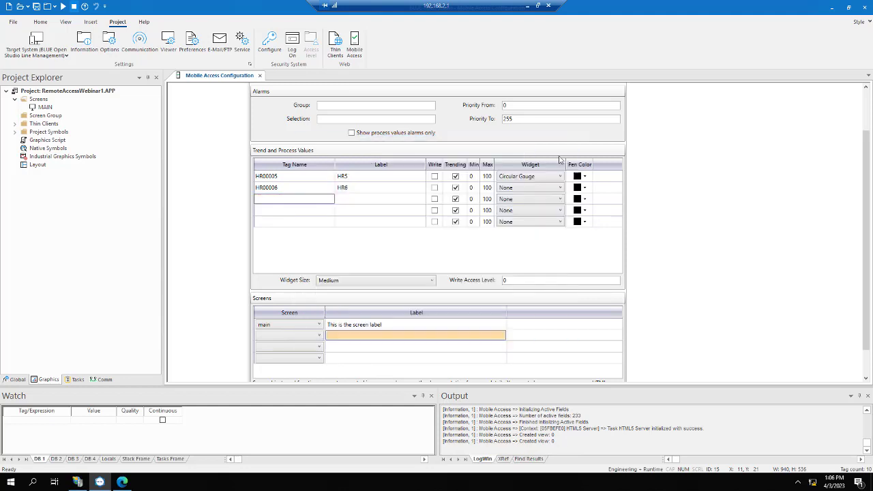
{"action": "left_click", "coordinate": [378, 199]}
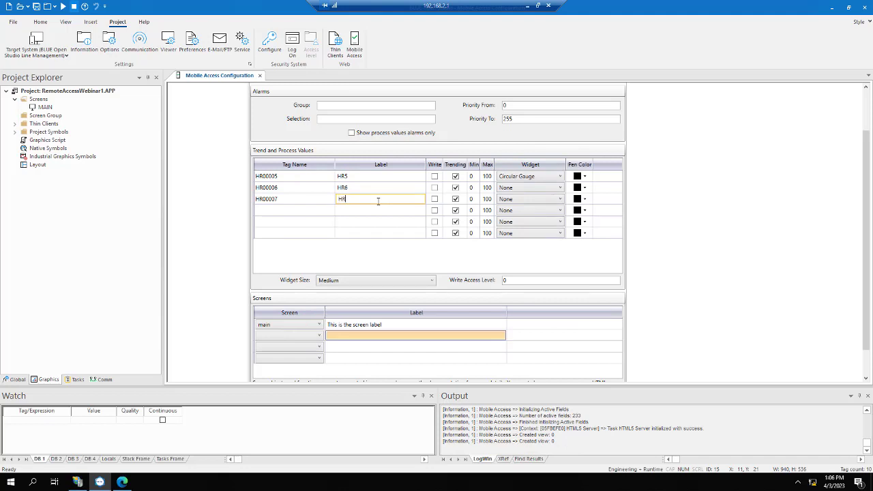
Give HR6 a Circular Gauge widget and a red pen color
{"action": "left_click", "coordinate": [560, 188]}
{"action": "left_click", "coordinate": [553, 207]}
{"action": "left_click", "coordinate": [585, 188]}
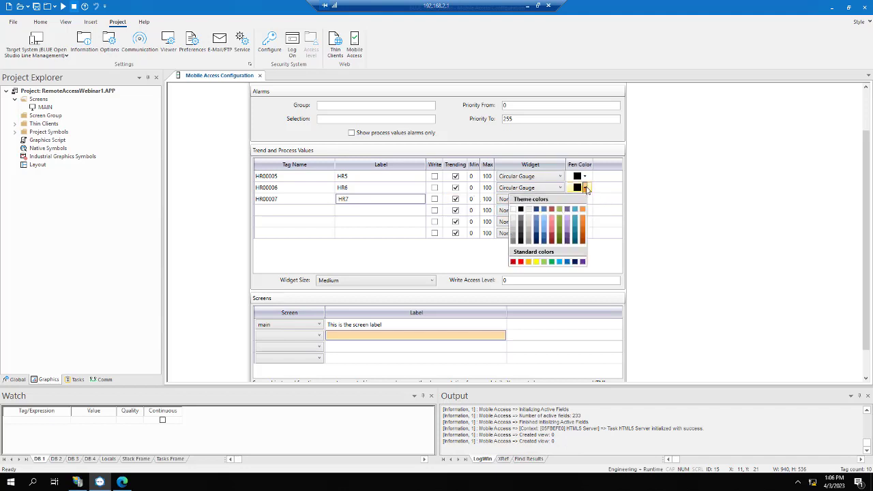
{"action": "left_click", "coordinate": [522, 262]}
Give HR7 a green pen color and a Circular Gauge widget
{"action": "left_click", "coordinate": [585, 198]}
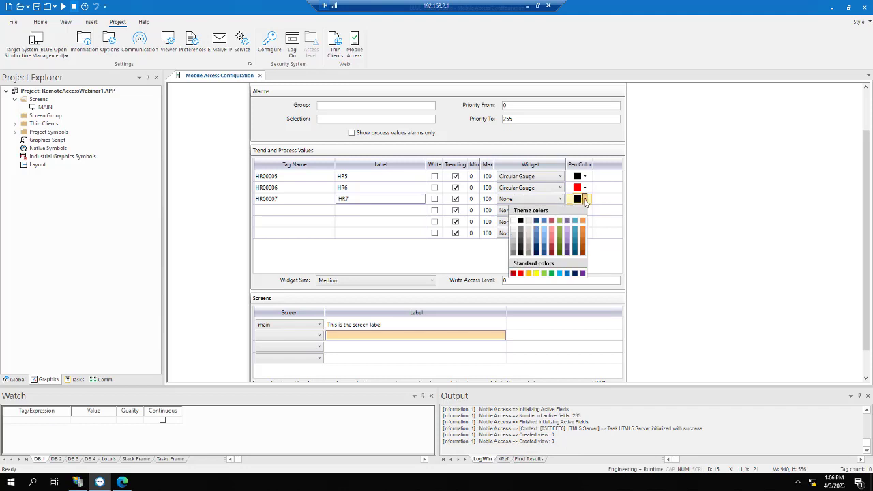
{"action": "left_click", "coordinate": [551, 274]}
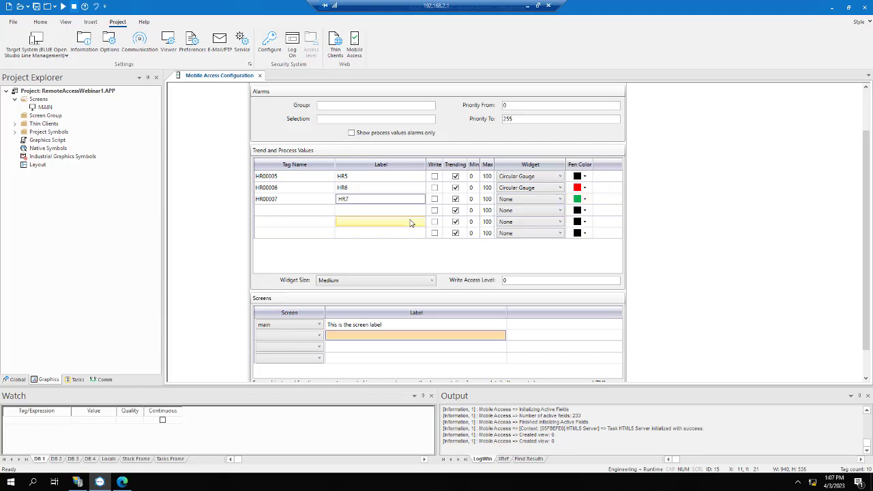
{"action": "left_click", "coordinate": [543, 199]}
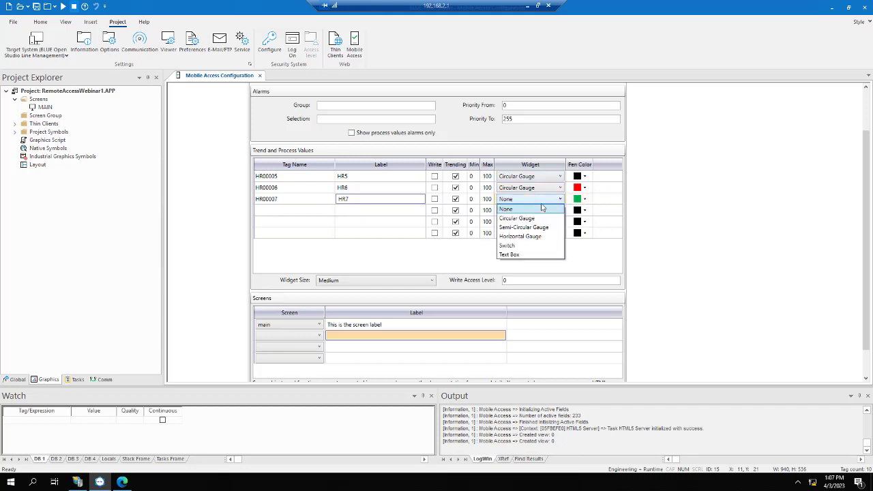
{"action": "left_click", "coordinate": [542, 218]}
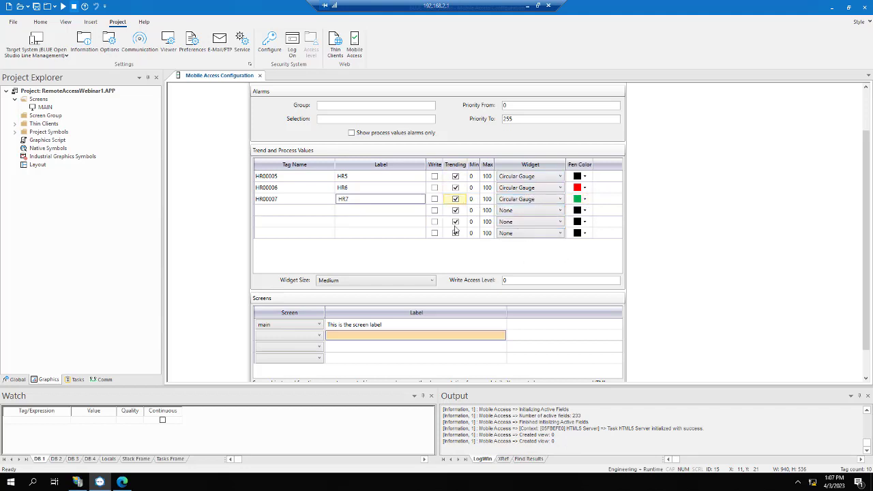
Review the global alarm and trend window settings of Mobile Access and return to the area settings
{"action": "scroll", "coordinate": [608, 257], "scroll_direction": "down", "scroll_amount": 1}
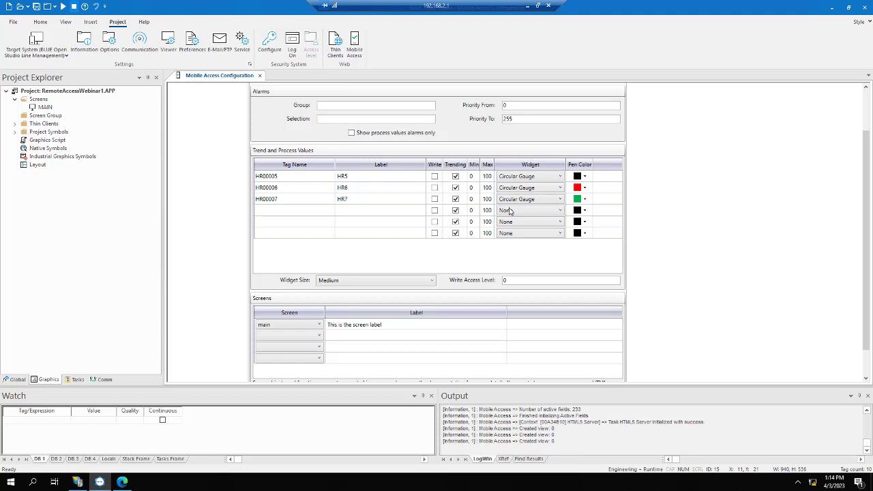
{"action": "scroll", "coordinate": [674, 216], "scroll_direction": "up", "scroll_amount": 3}
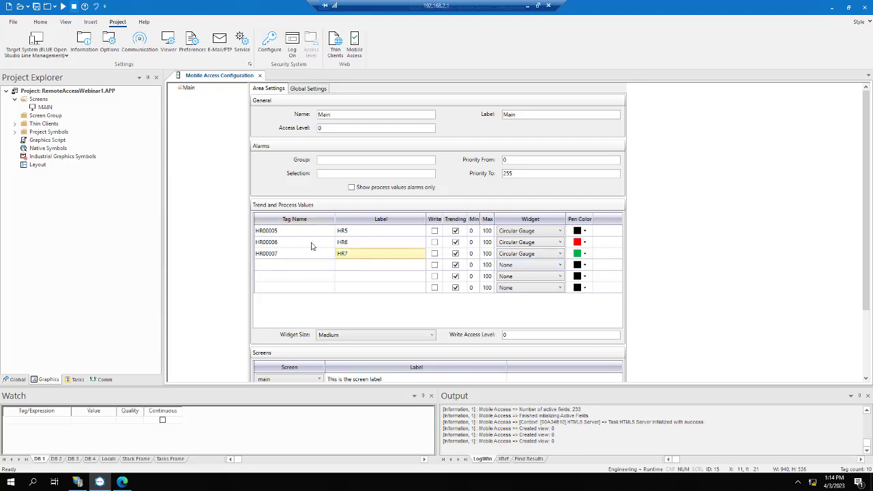
{"action": "left_click", "coordinate": [316, 89]}
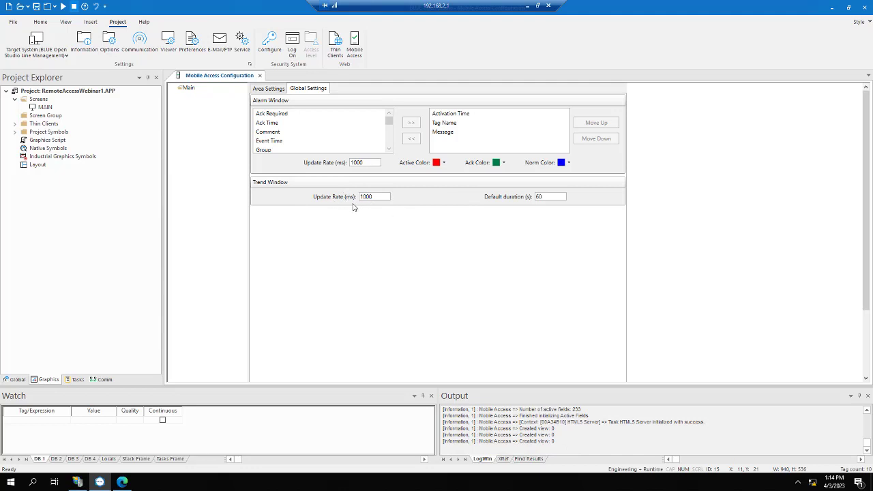
{"action": "left_click", "coordinate": [268, 89]}
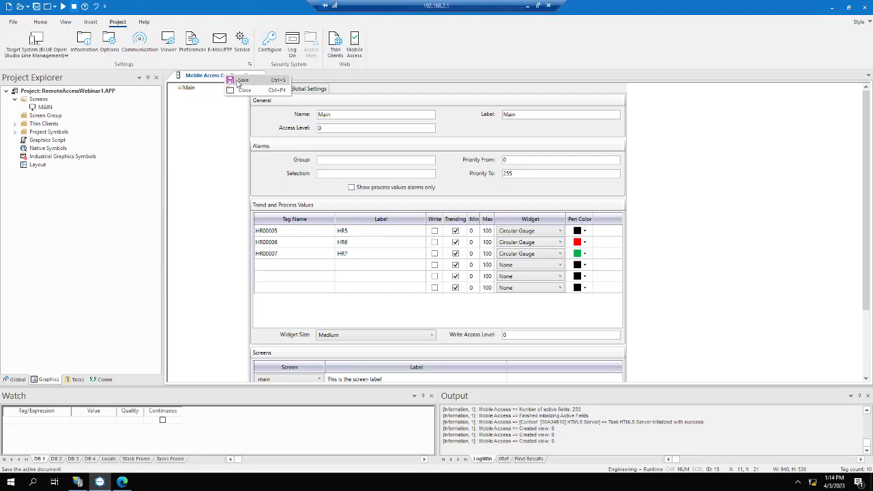
With the Mobile Access configuration saved and closed, save all screens as HTML and run the project
{"action": "left_click", "coordinate": [259, 77]}
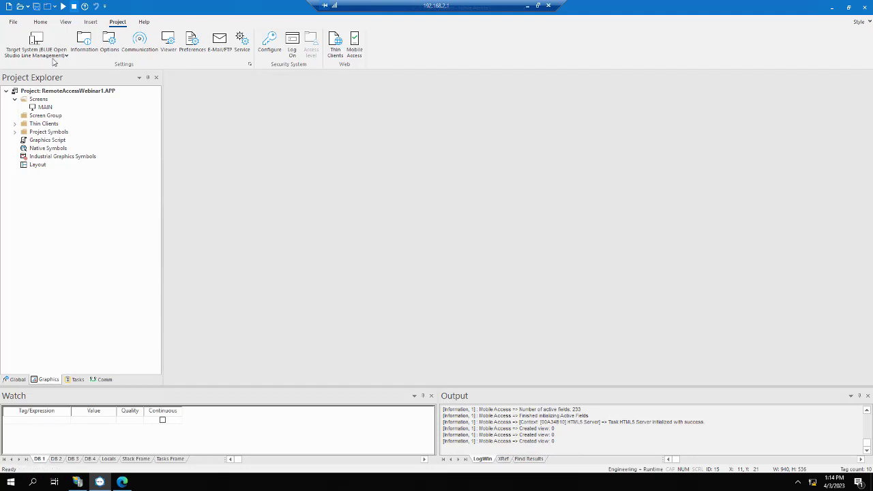
{"action": "left_click", "coordinate": [10, 24]}
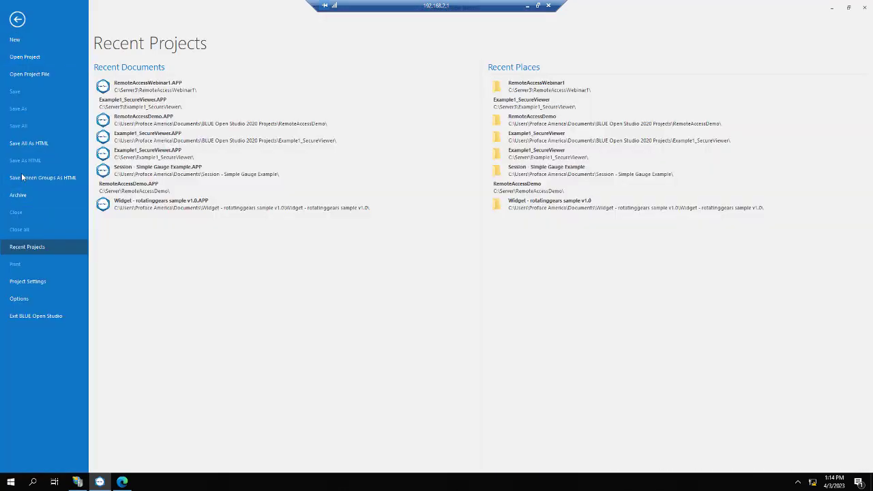
{"action": "left_click", "coordinate": [32, 144]}
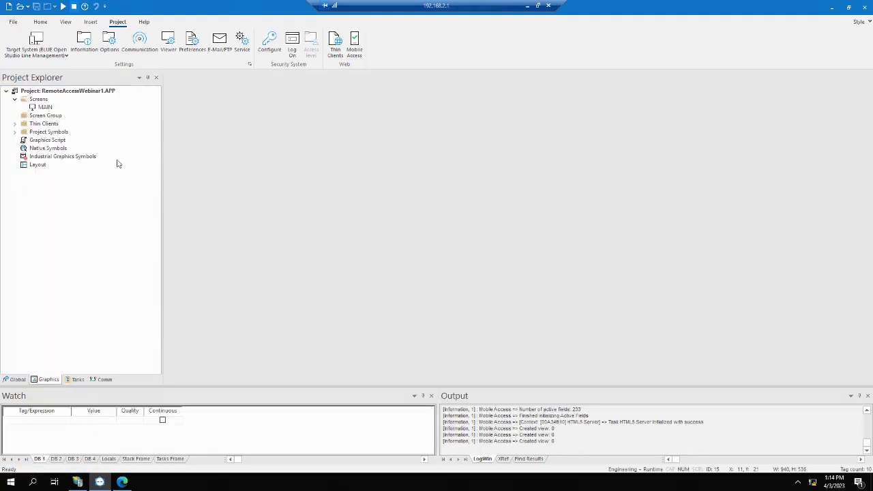
{"action": "left_click", "coordinate": [64, 7]}
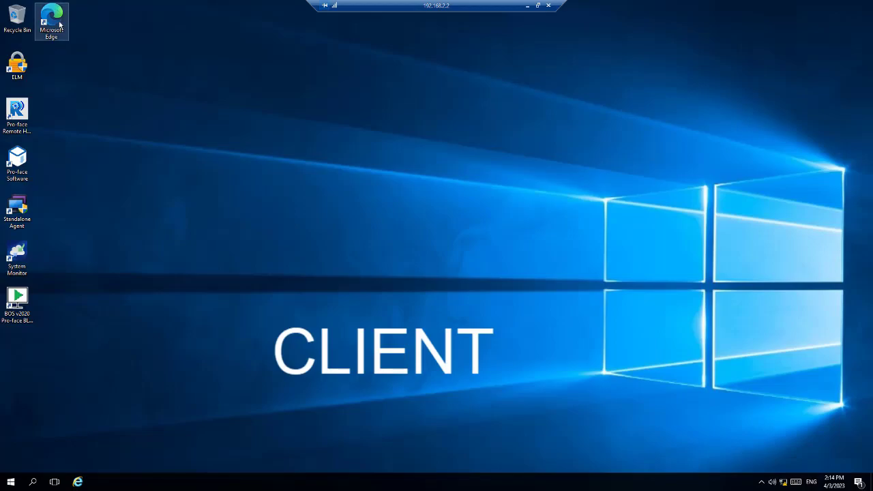
On the client, start Microsoft Edge and open the Mobile Access2 favorite
{"action": "double_click", "coordinate": [59, 25]}
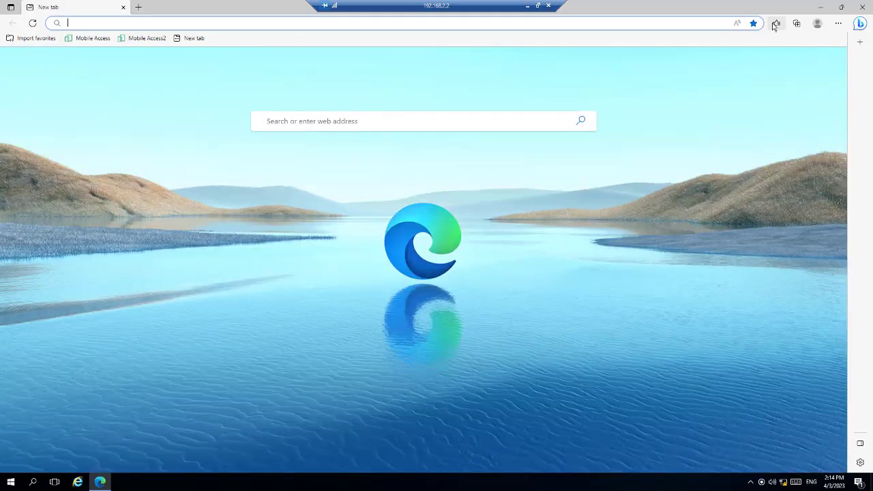
{"action": "left_click", "coordinate": [776, 24]}
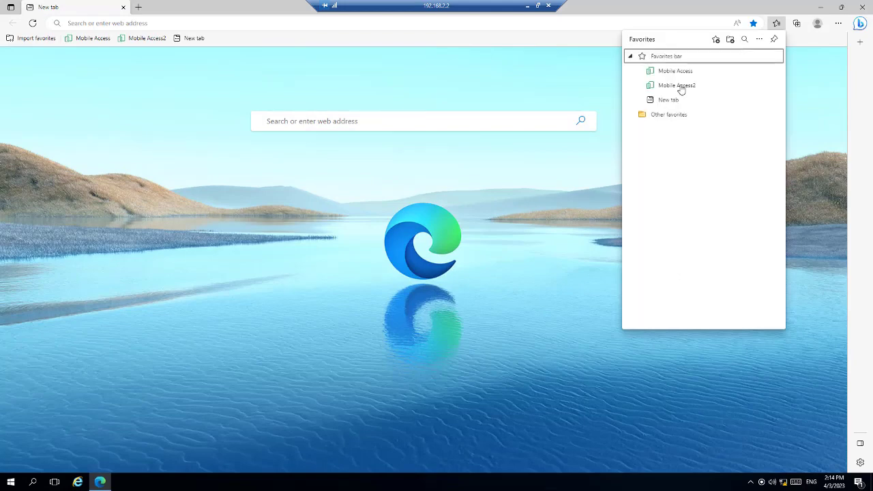
{"action": "left_click", "coordinate": [680, 87]}
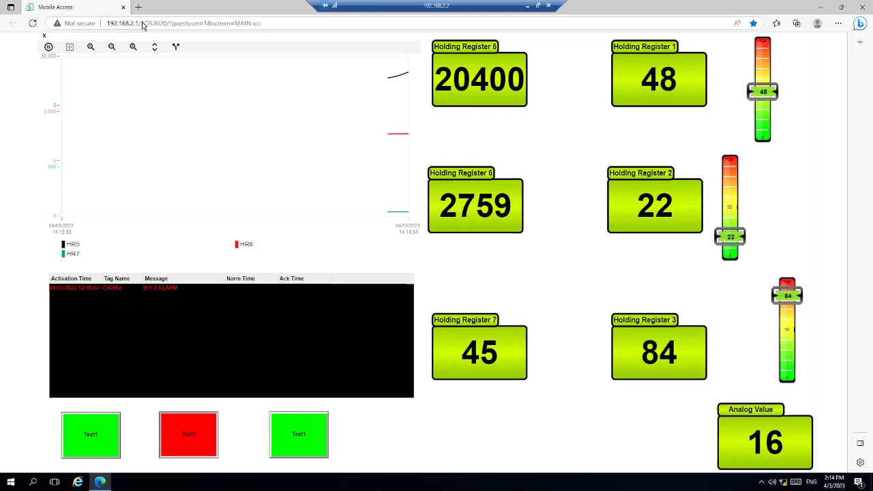
Change the web address to 192.168.2.1/MA and log on to Mobile Access
{"action": "left_click_drag", "start_coordinate": [143, 25], "coordinate": [313, 32]}
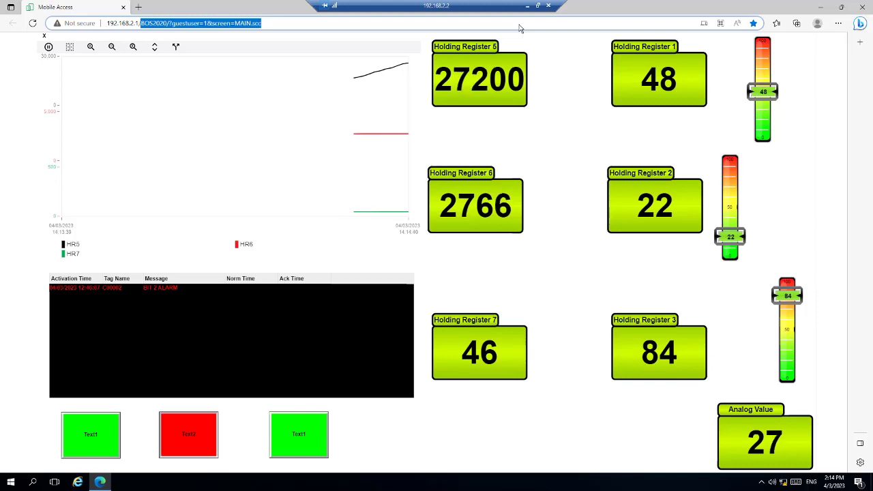
{"action": "key", "text": "BackSpace"}
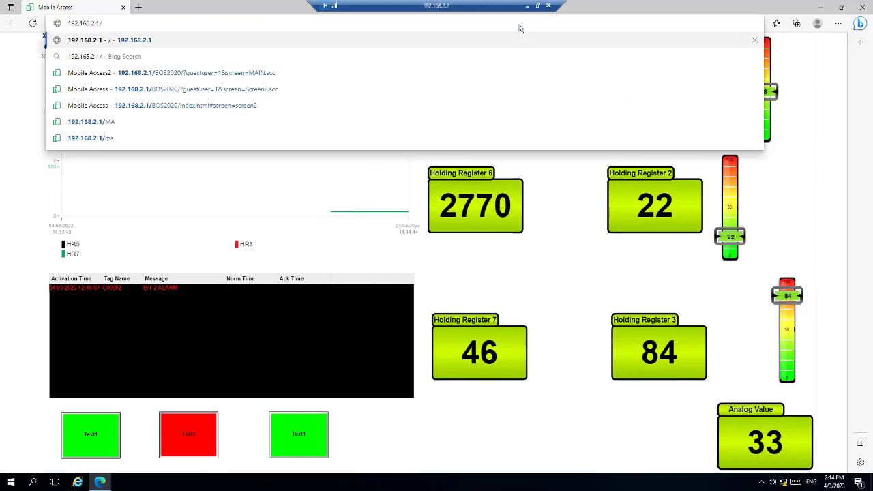
{"action": "type", "text": "MA"}
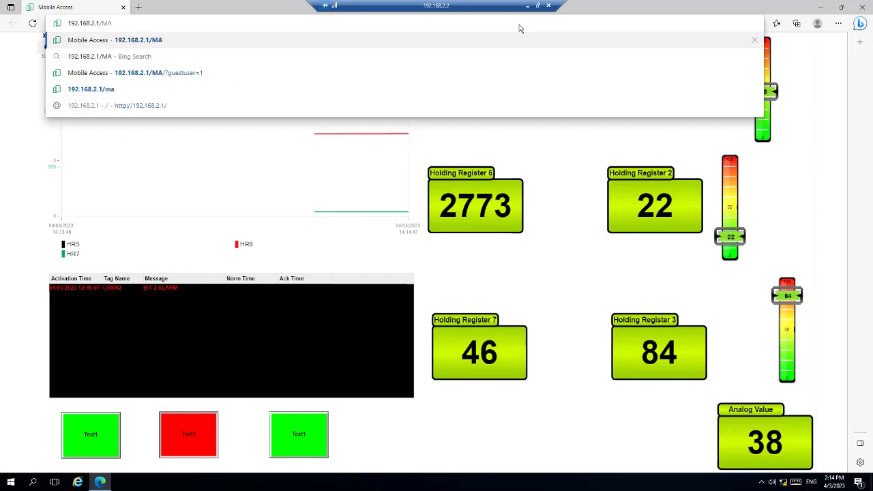
{"action": "key", "text": "Return"}
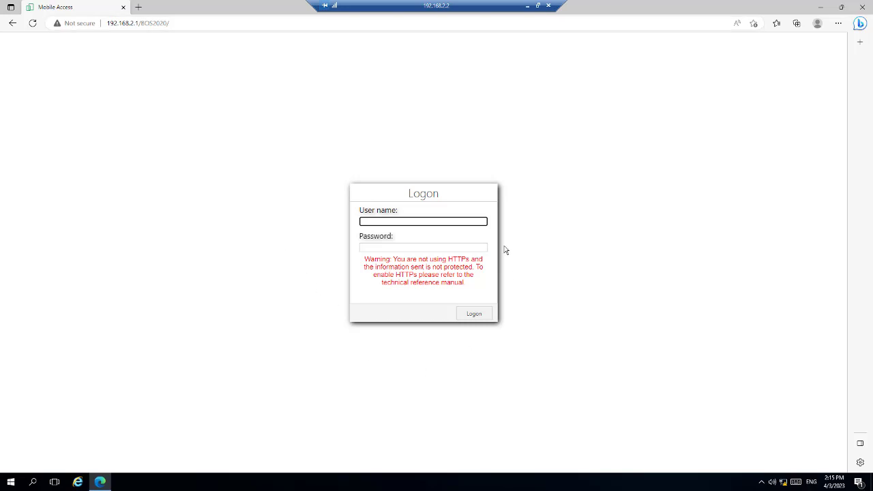
{"action": "left_click", "coordinate": [474, 316]}
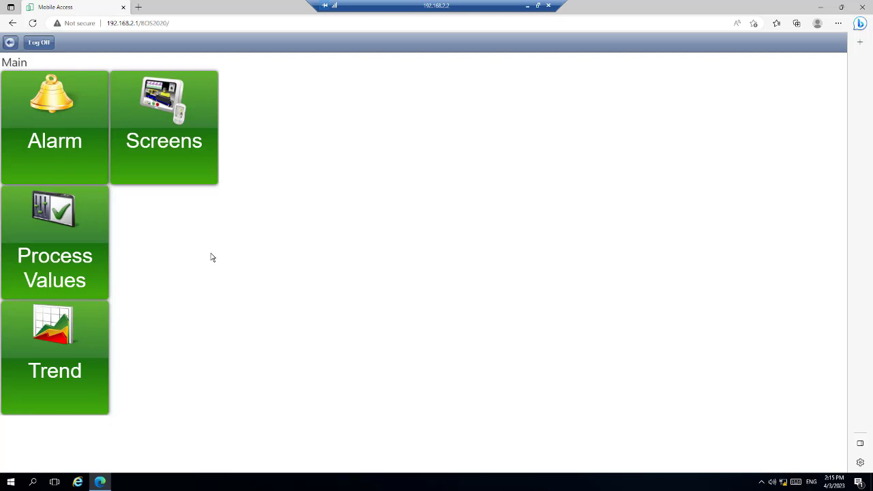
Check the Main area's alarm list and open the screen labelled "This is the screen label"
{"action": "left_click", "coordinate": [69, 115]}
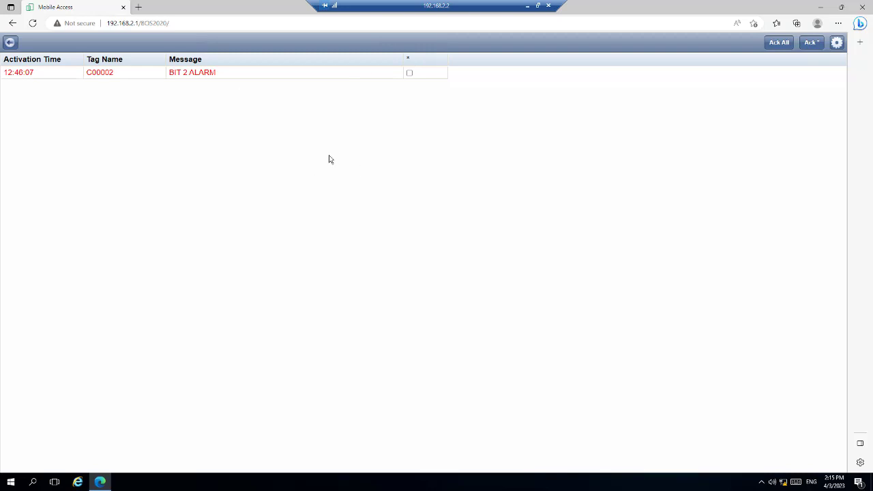
{"action": "left_click", "coordinate": [10, 44]}
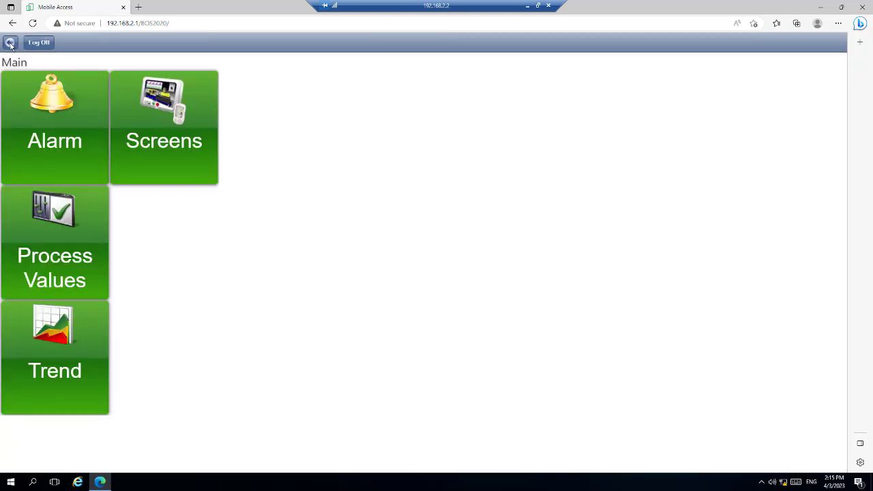
{"action": "left_click", "coordinate": [181, 120]}
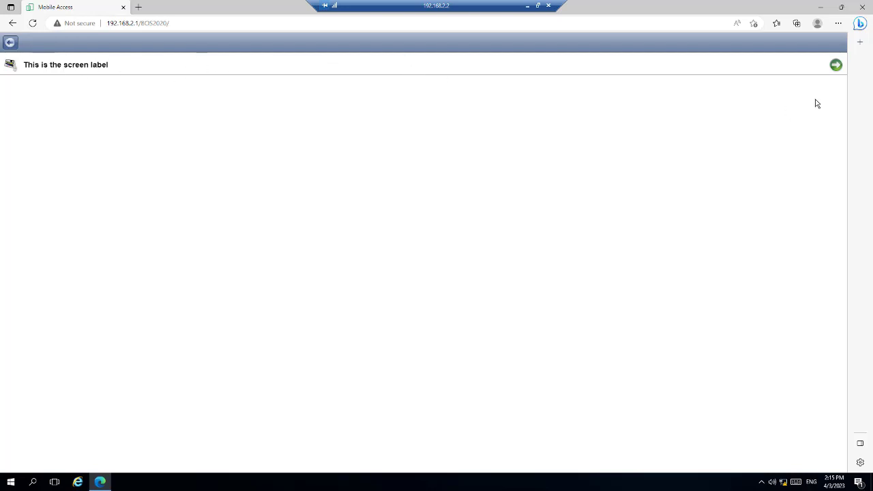
{"action": "left_click", "coordinate": [837, 64]}
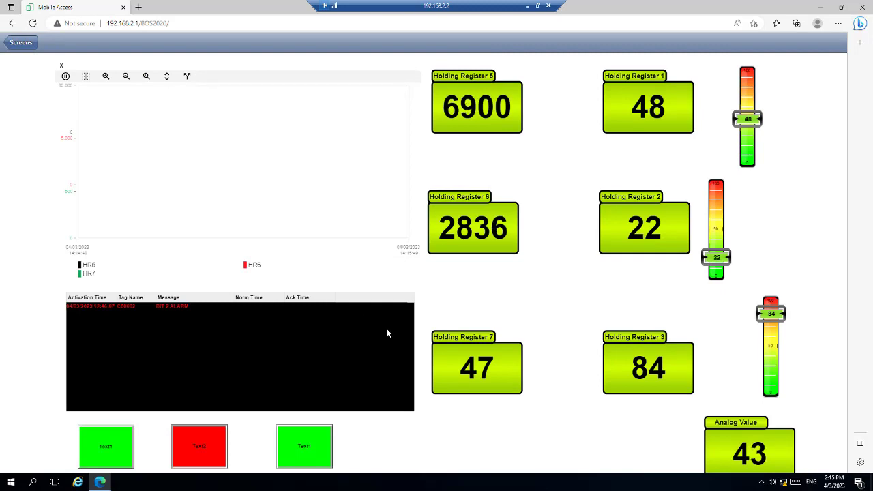
Toggle each of the three bit buttons below the alarm list on the main screen
{"action": "left_click", "coordinate": [123, 446]}
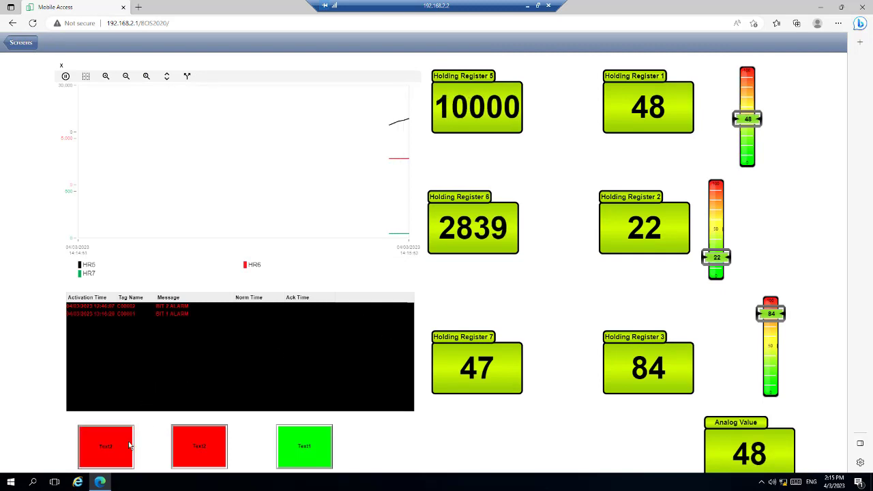
{"action": "left_click", "coordinate": [206, 449]}
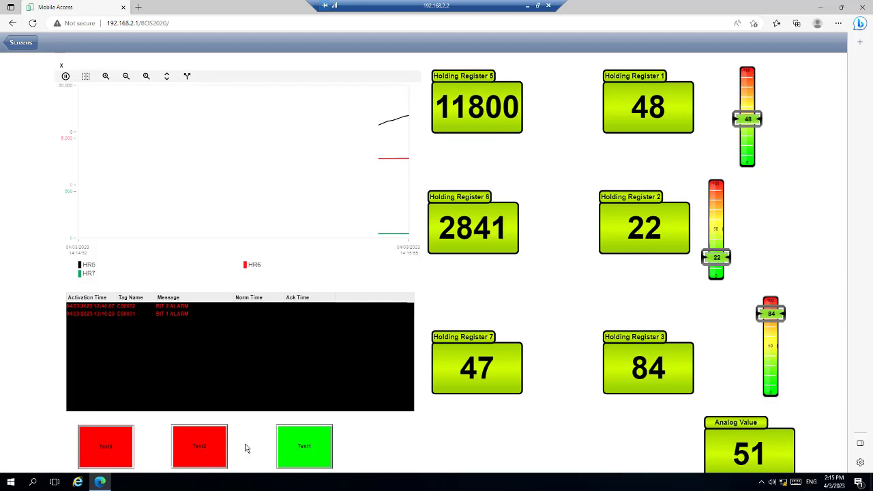
{"action": "left_click", "coordinate": [305, 446]}
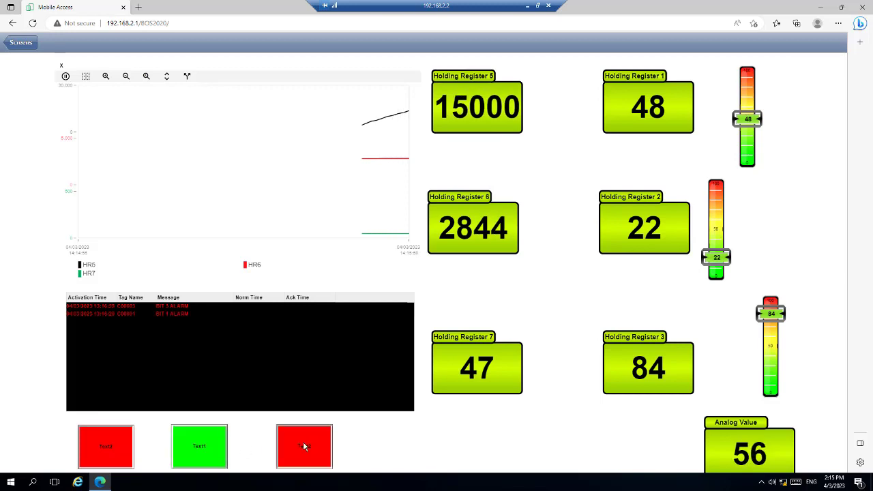
Leave the screen and view the Main area's process value gauges and its trend chart
{"action": "left_click", "coordinate": [26, 43]}
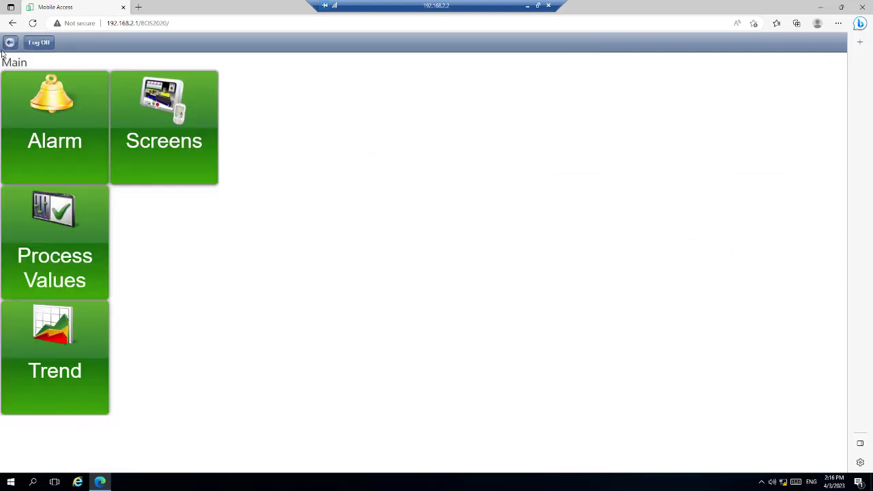
{"action": "left_click", "coordinate": [68, 245]}
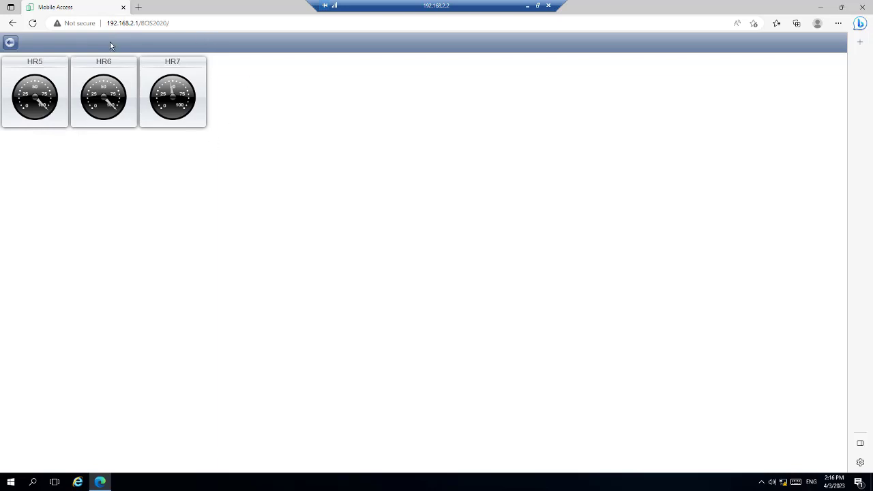
{"action": "left_click", "coordinate": [10, 43]}
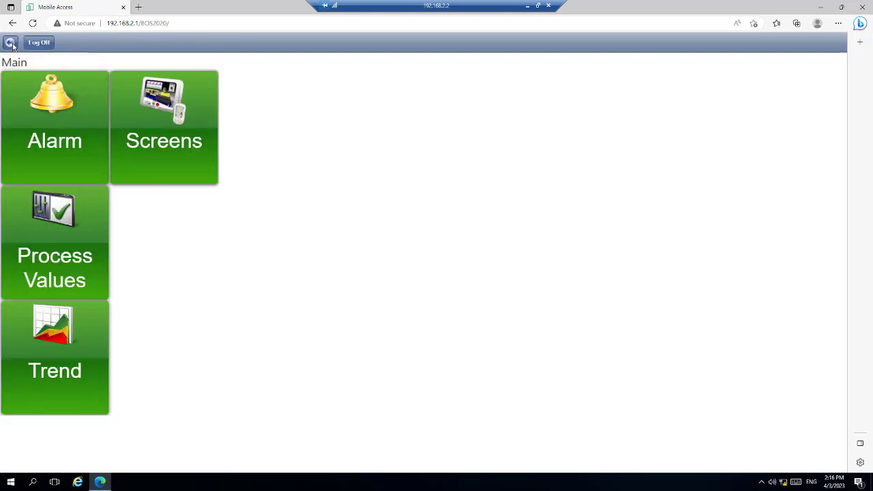
{"action": "left_click", "coordinate": [55, 352]}
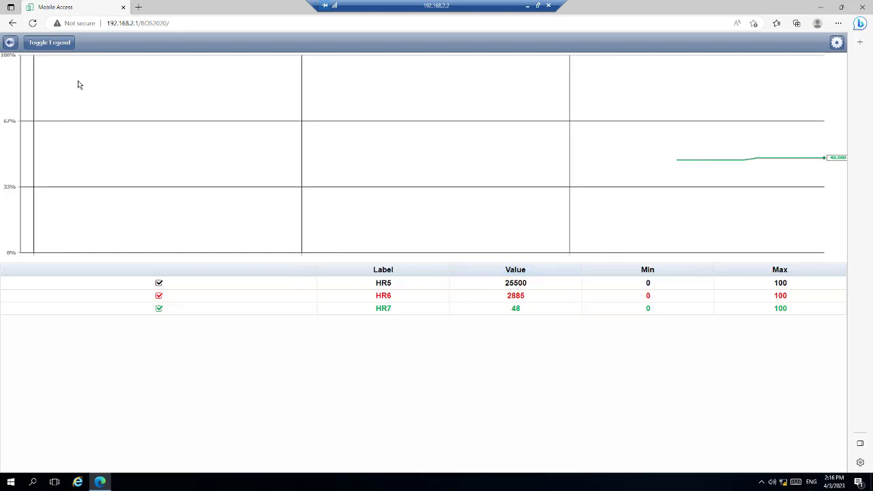
Leave the trend chart, open the server project's tag datasheet and choose Server as the scope of tag HR00001
{"action": "left_click", "coordinate": [9, 42]}
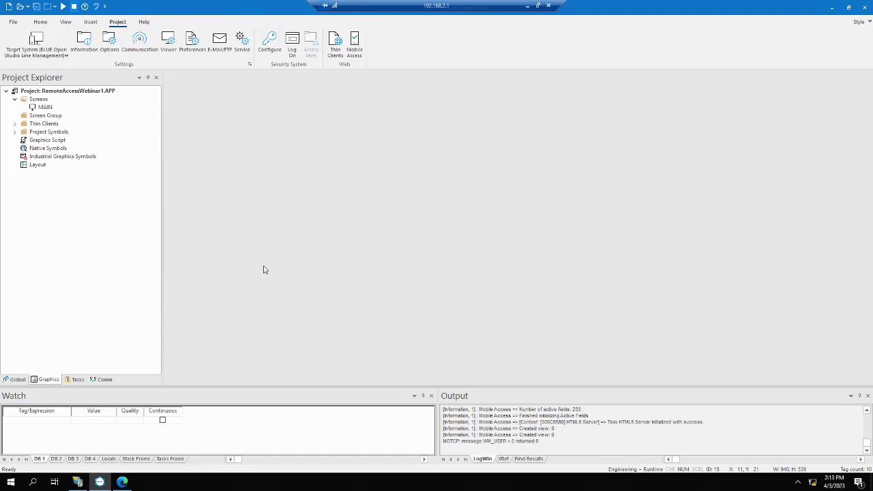
{"action": "left_click", "coordinate": [15, 379]}
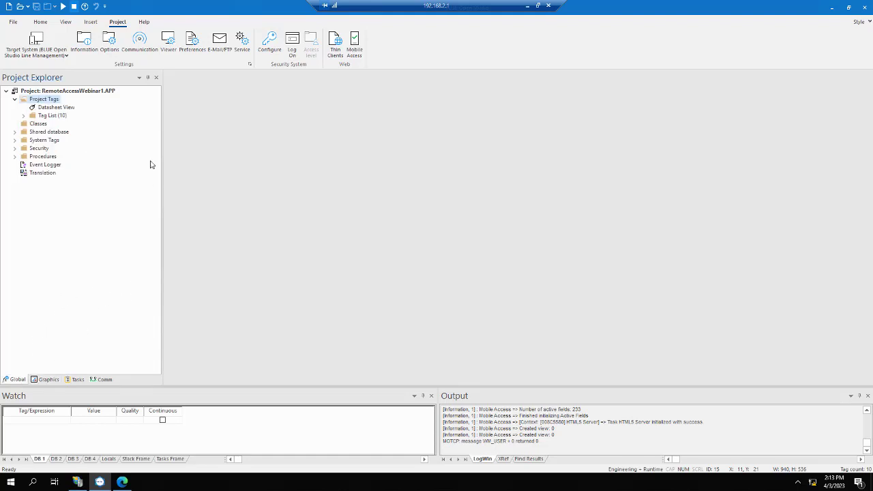
{"action": "double_click", "coordinate": [65, 109]}
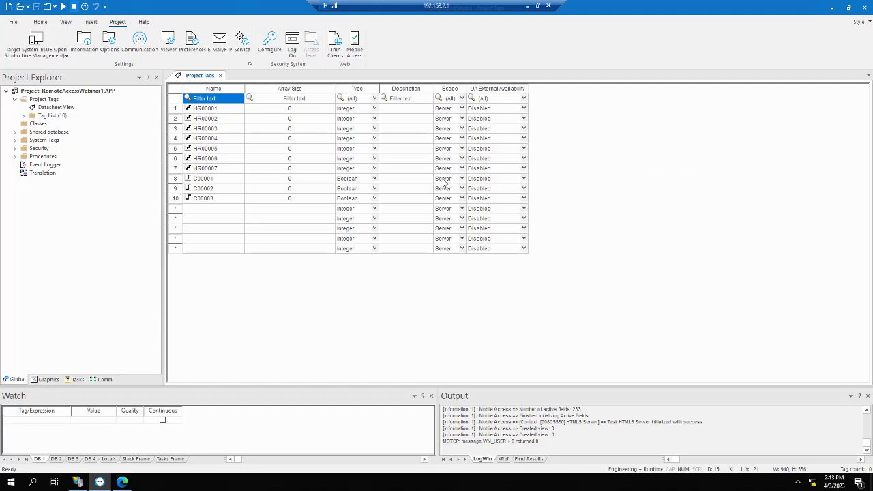
{"action": "left_click", "coordinate": [464, 112]}
{"action": "left_click", "coordinate": [462, 109]}
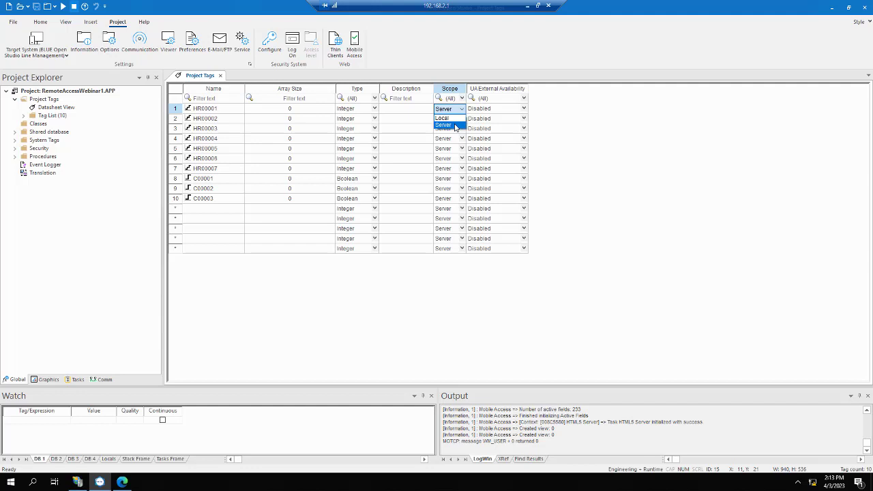
{"action": "left_click", "coordinate": [455, 128]}
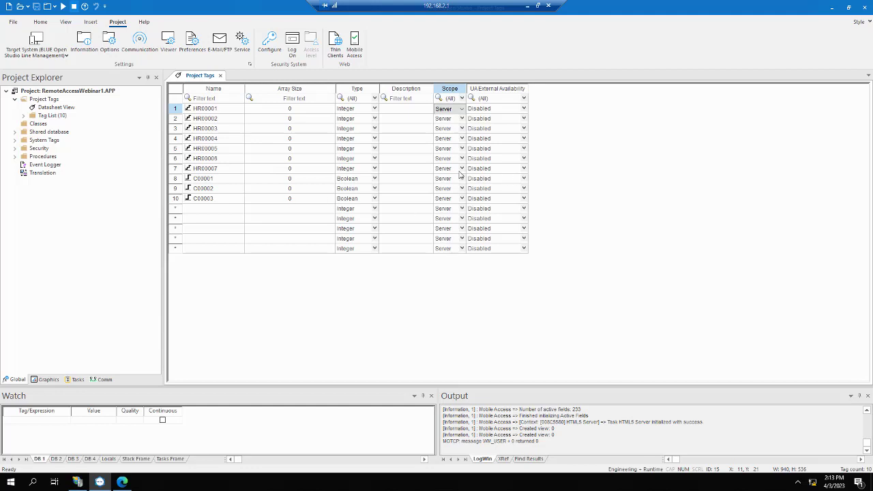
Set the scope of tag HR00001 to Local and close the project tags datasheet
{"action": "left_click", "coordinate": [463, 110]}
{"action": "left_click", "coordinate": [463, 110]}
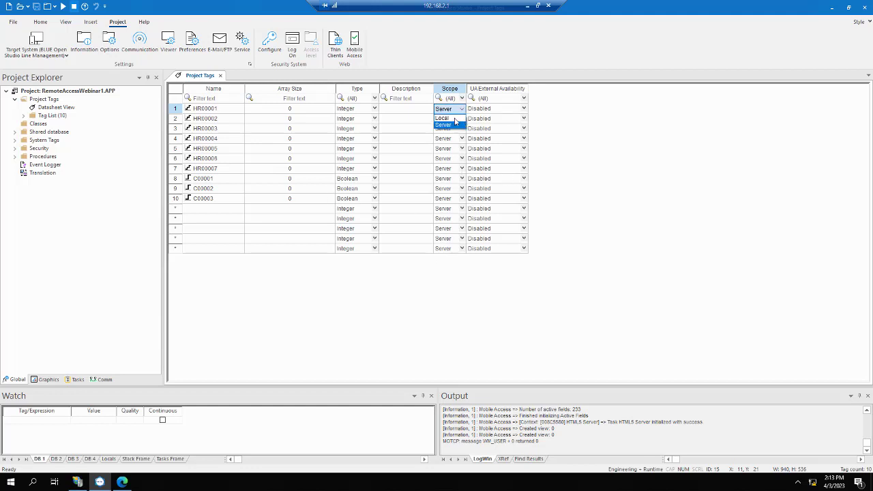
{"action": "left_click", "coordinate": [454, 118]}
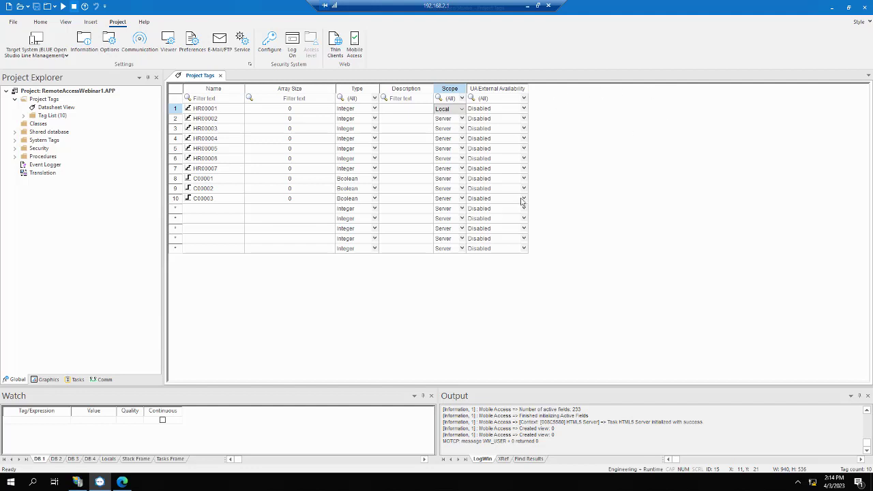
{"action": "left_click", "coordinate": [446, 111]}
{"action": "left_click", "coordinate": [178, 111]}
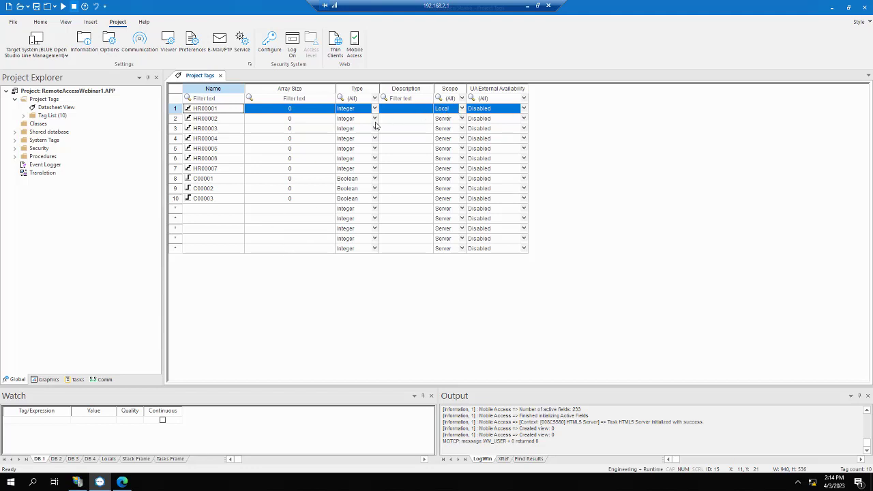
{"action": "left_click", "coordinate": [220, 75]}
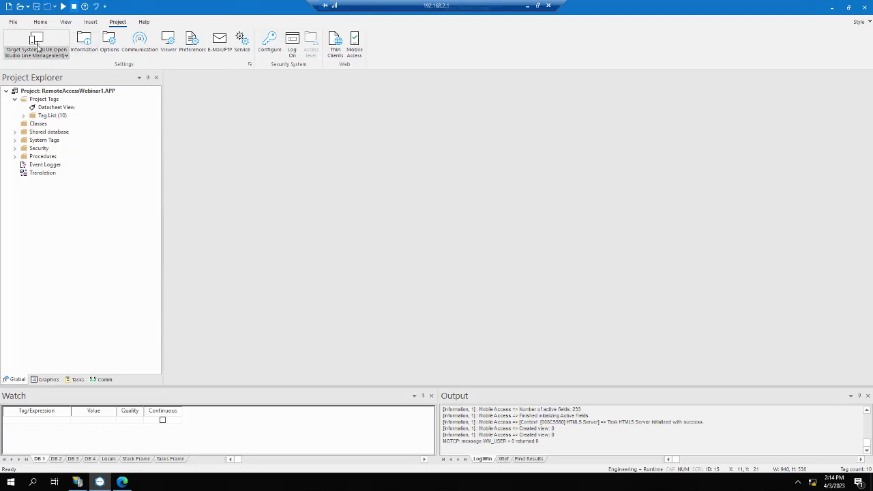
Run the project on the server and move the Holding Register 1 slider slightly higher in the viewer window
{"action": "left_click", "coordinate": [13, 24]}
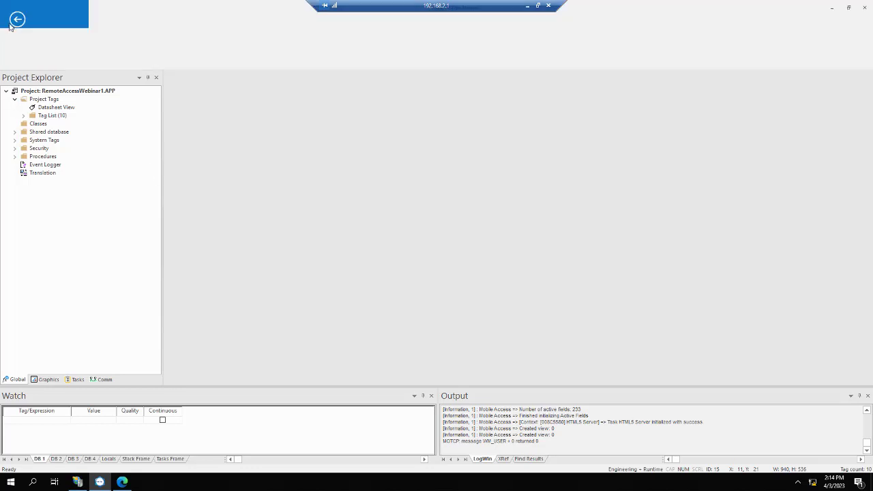
{"action": "left_click", "coordinate": [24, 145]}
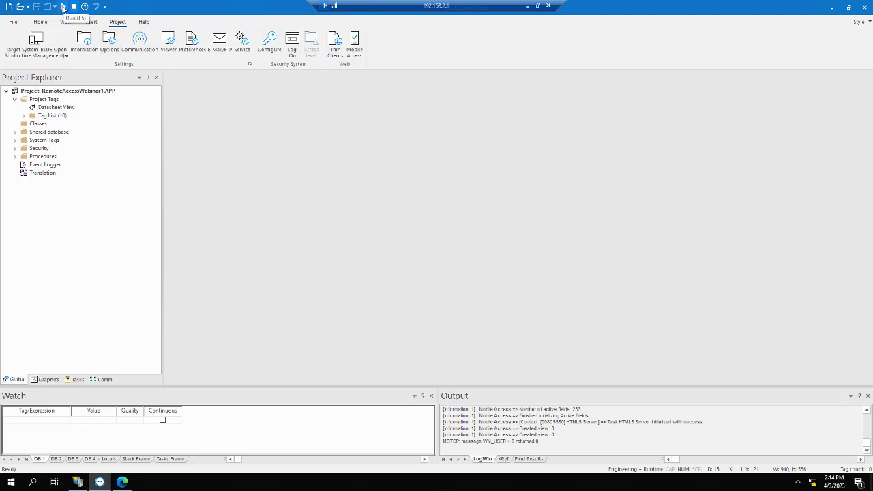
{"action": "left_click", "coordinate": [62, 7]}
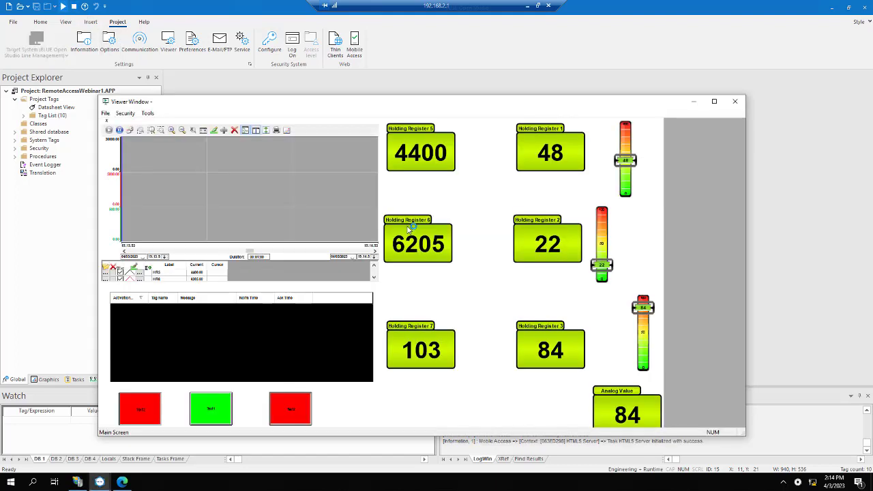
{"action": "left_click_drag", "start_coordinate": [539, 101], "coordinate": [538, 62]}
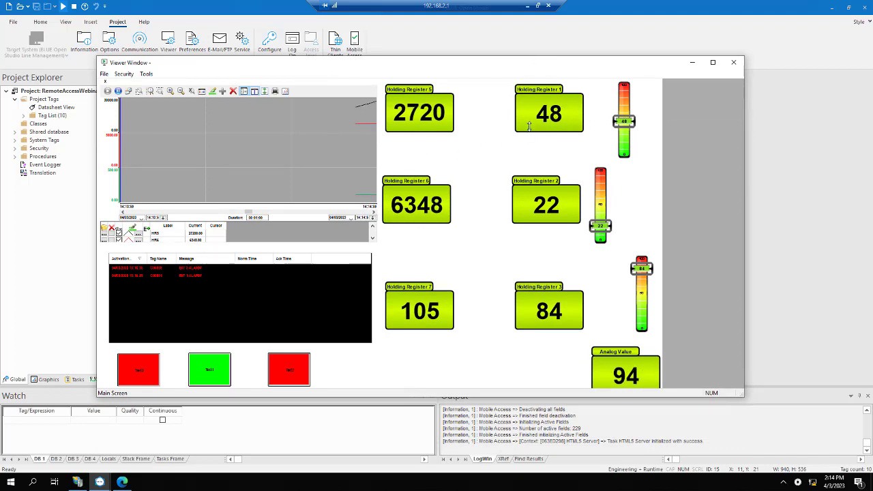
{"action": "mouse_move", "coordinate": [626, 121]}
{"action": "left_mouse_down"}
{"action": "mouse_move", "coordinate": [625, 99]}
{"action": "mouse_move", "coordinate": [624, 149]}
{"action": "mouse_move", "coordinate": [625, 92]}
{"action": "mouse_move", "coordinate": [627, 116]}
{"action": "left_mouse_up"}
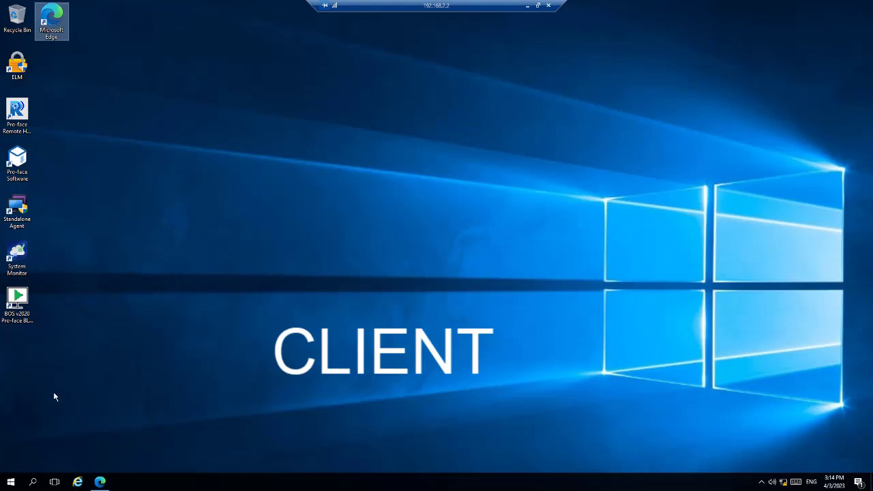
Open a maximized Microsoft Edge window on the client and load the Mobile Access2 favorite
{"action": "double_click", "coordinate": [60, 23]}
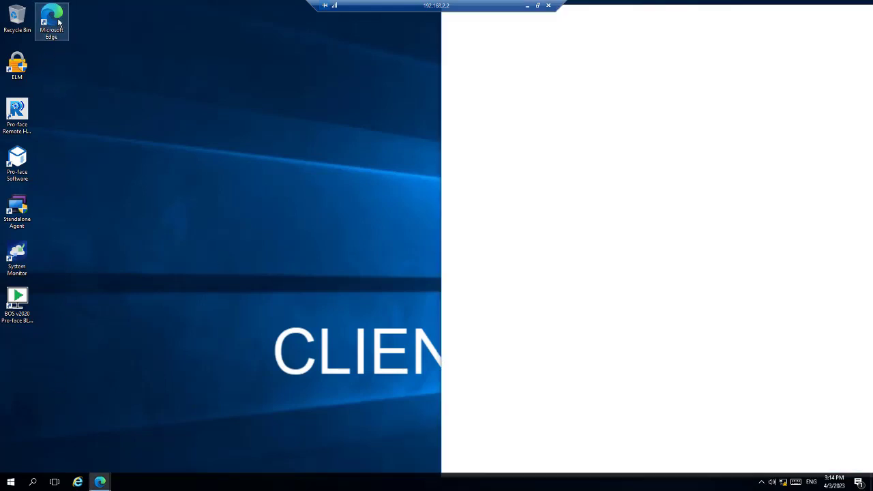
{"action": "left_click", "coordinate": [846, 14]}
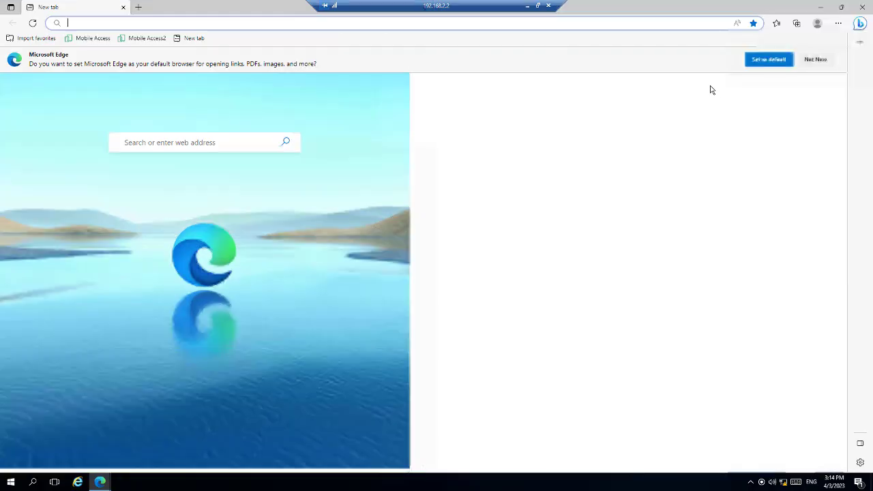
{"action": "left_click", "coordinate": [754, 24]}
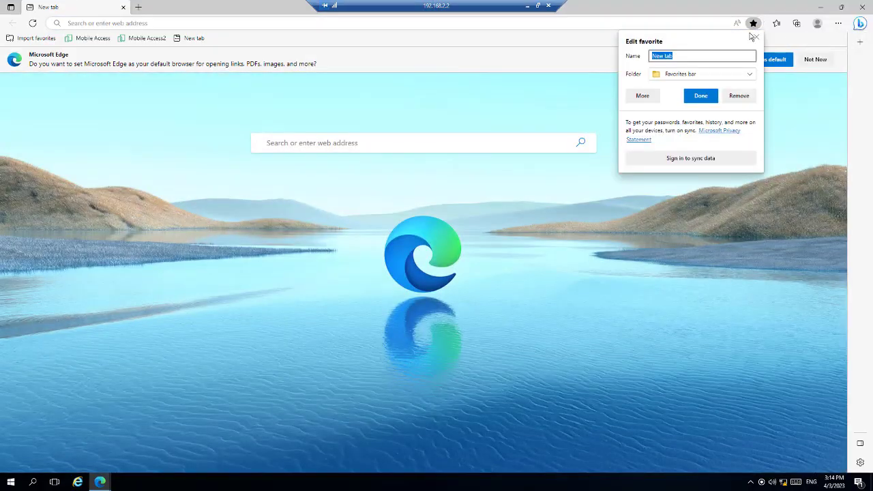
{"action": "left_click", "coordinate": [777, 26]}
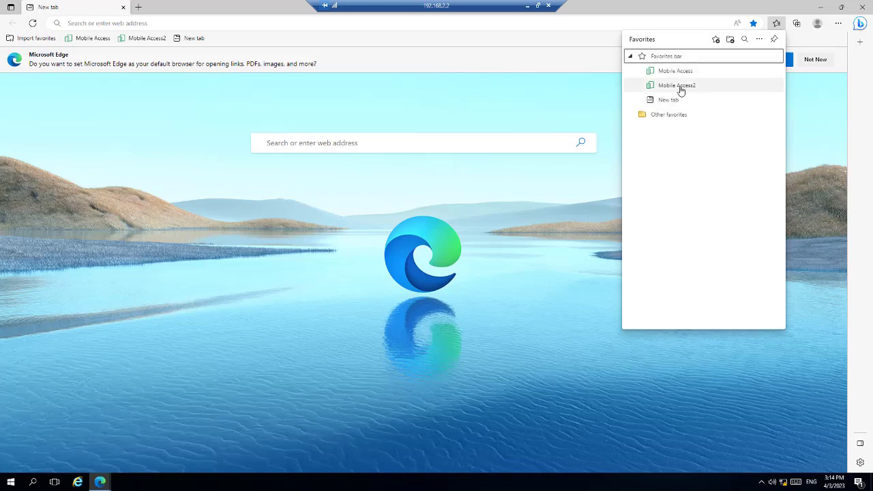
{"action": "left_click", "coordinate": [679, 87]}
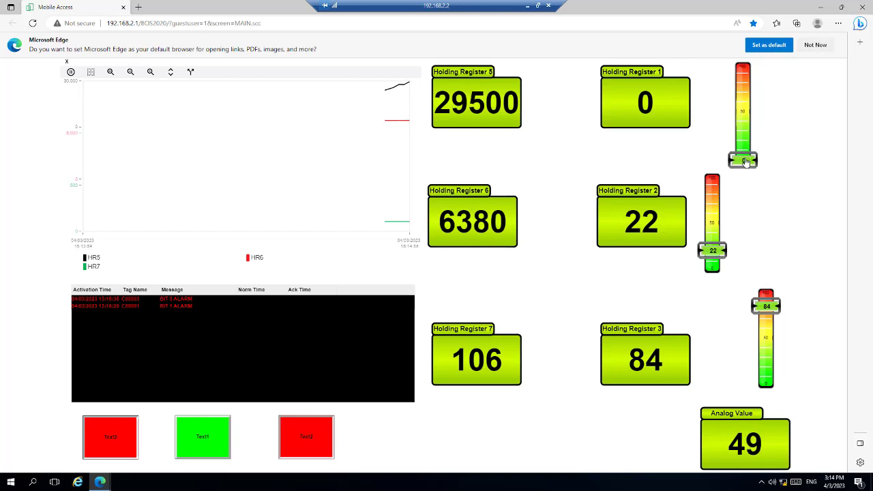
Set the client's Holding Register 1 slider to 28, minimize the client session and return to its browser window showing the MAIN screen
{"action": "left_click_drag", "start_coordinate": [745, 161], "coordinate": [743, 133]}
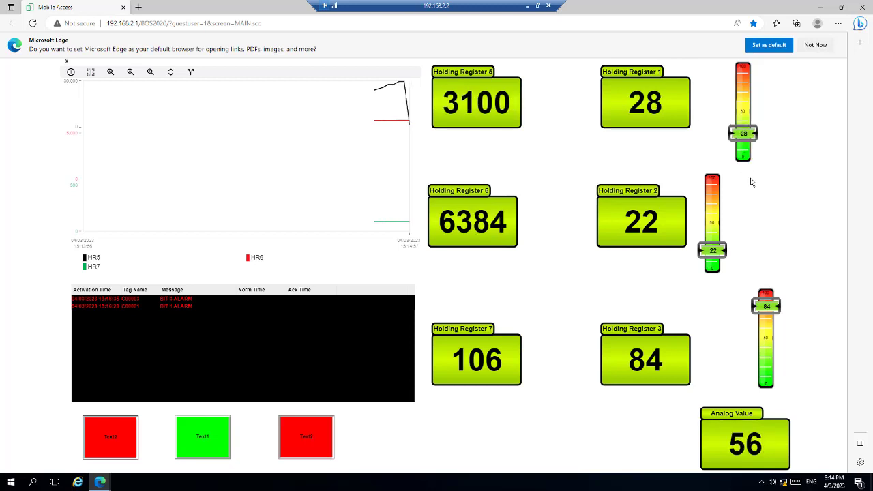
{"action": "left_click", "coordinate": [821, 8]}
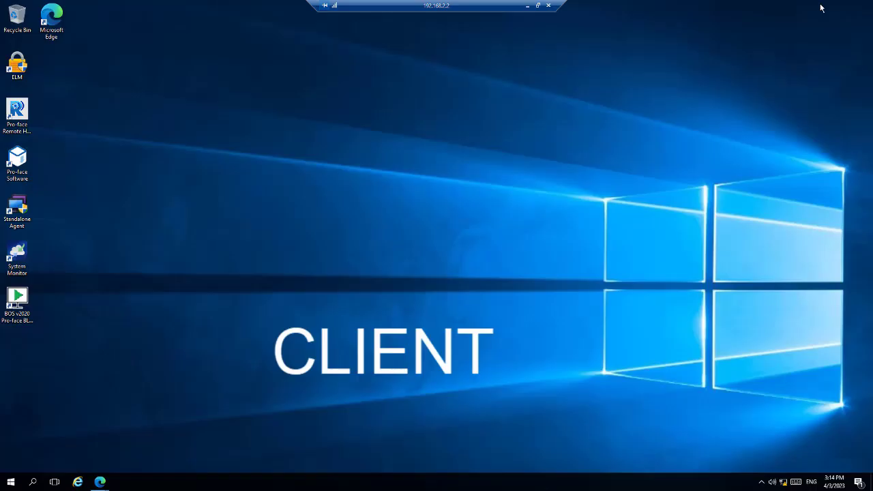
{"action": "left_click", "coordinate": [528, 5]}
{"action": "mouse_move", "coordinate": [99, 480]}
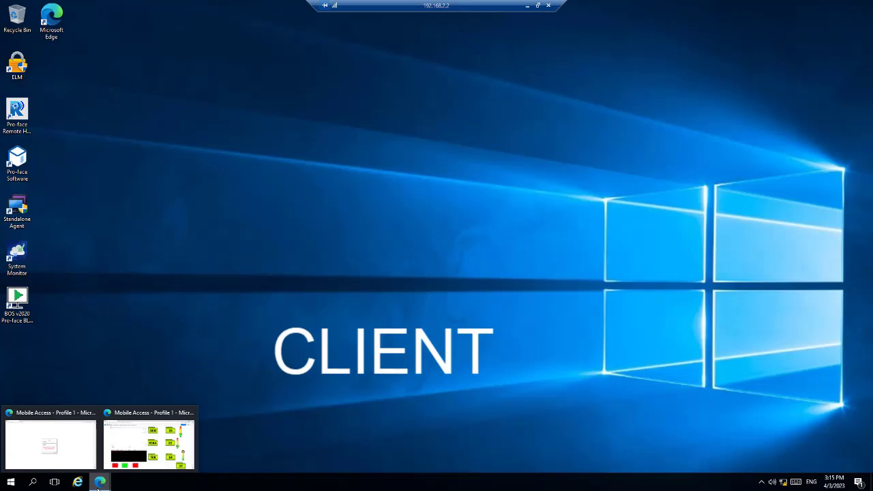
{"action": "left_click", "coordinate": [137, 462]}
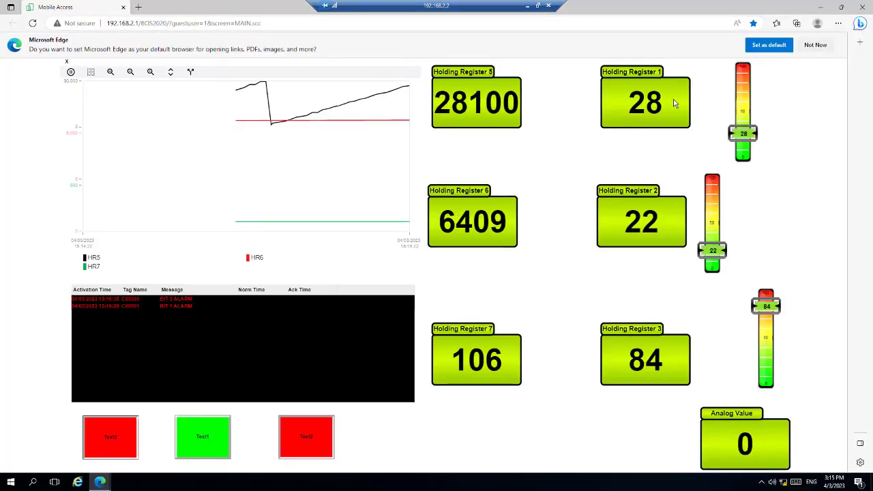